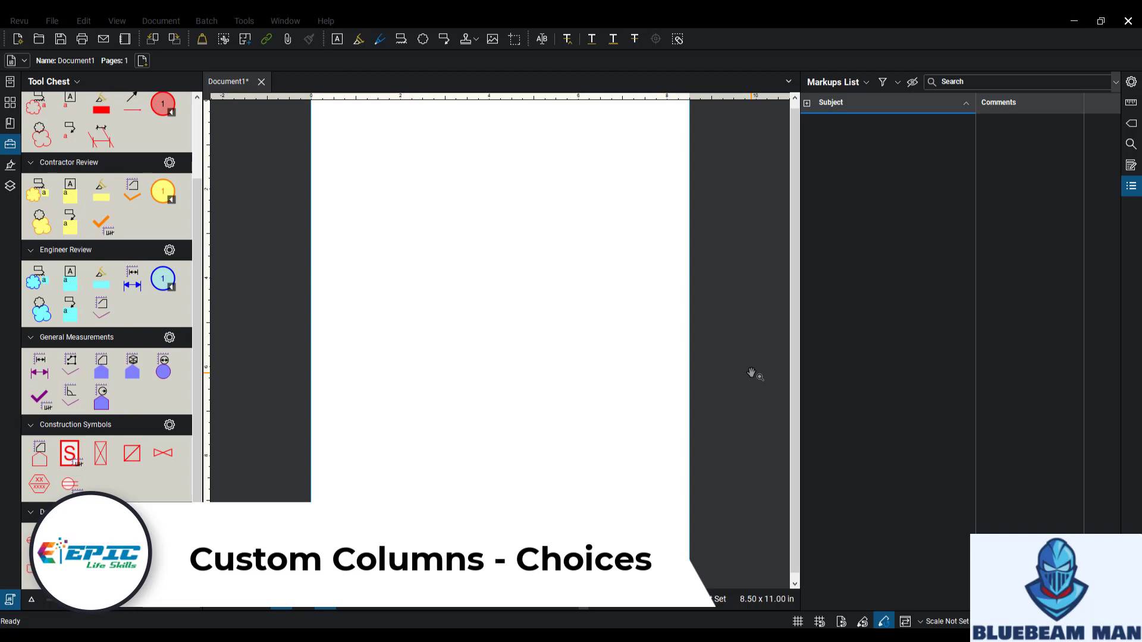
- Widen the Markups List and place one single door symbol from the Design Symbols set near the middle of the page
drag(798, 364, 709, 363)
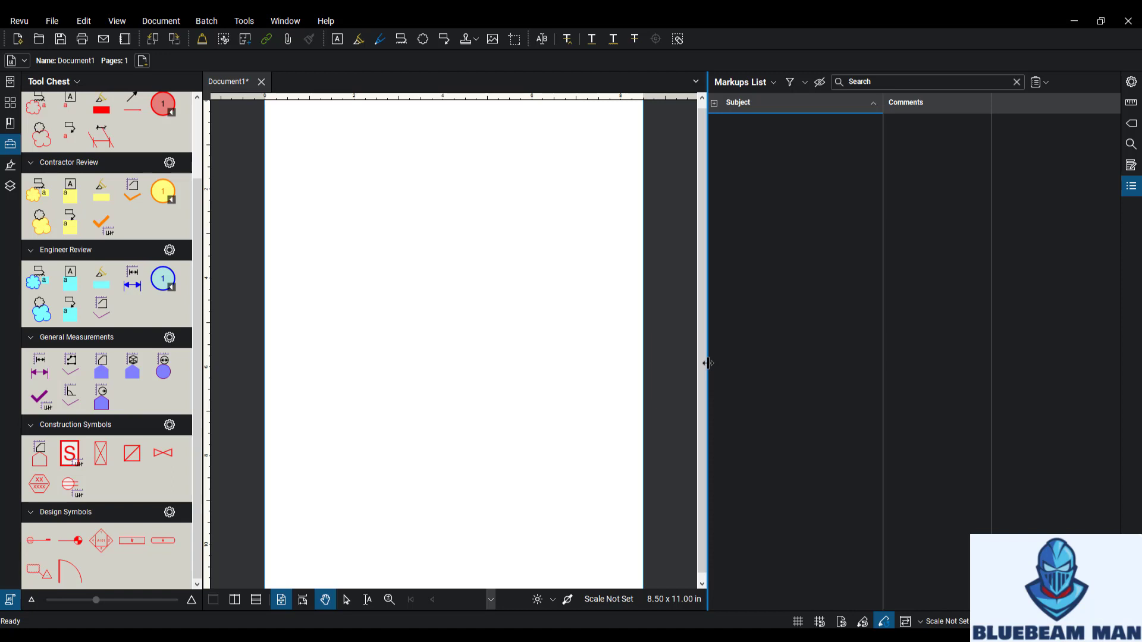
drag(708, 364, 550, 363)
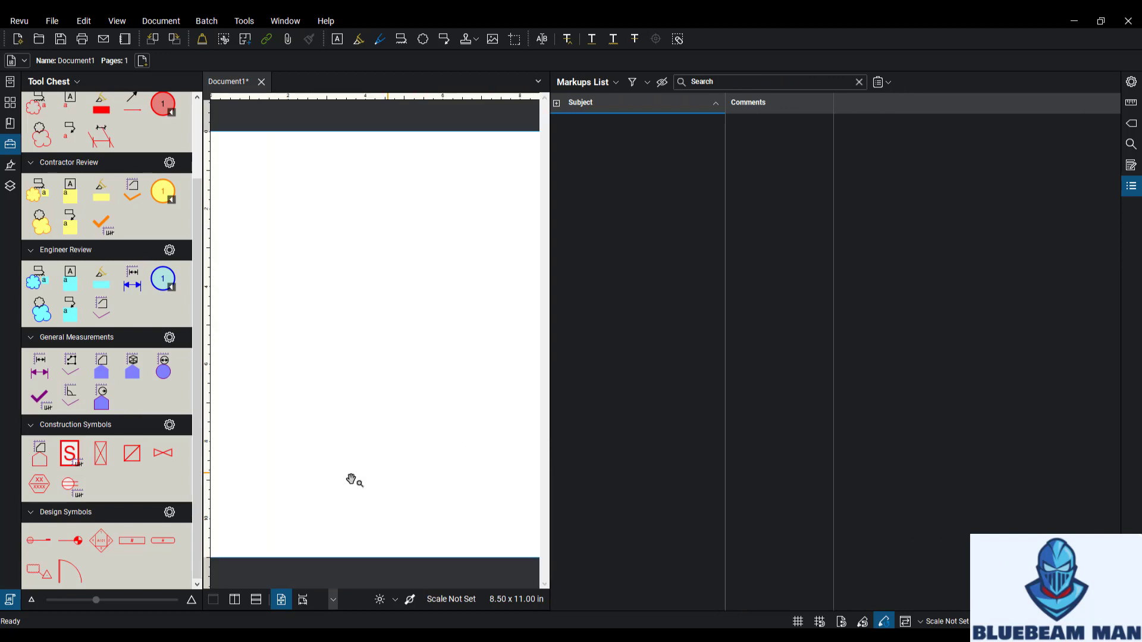
click(70, 571)
click(329, 326)
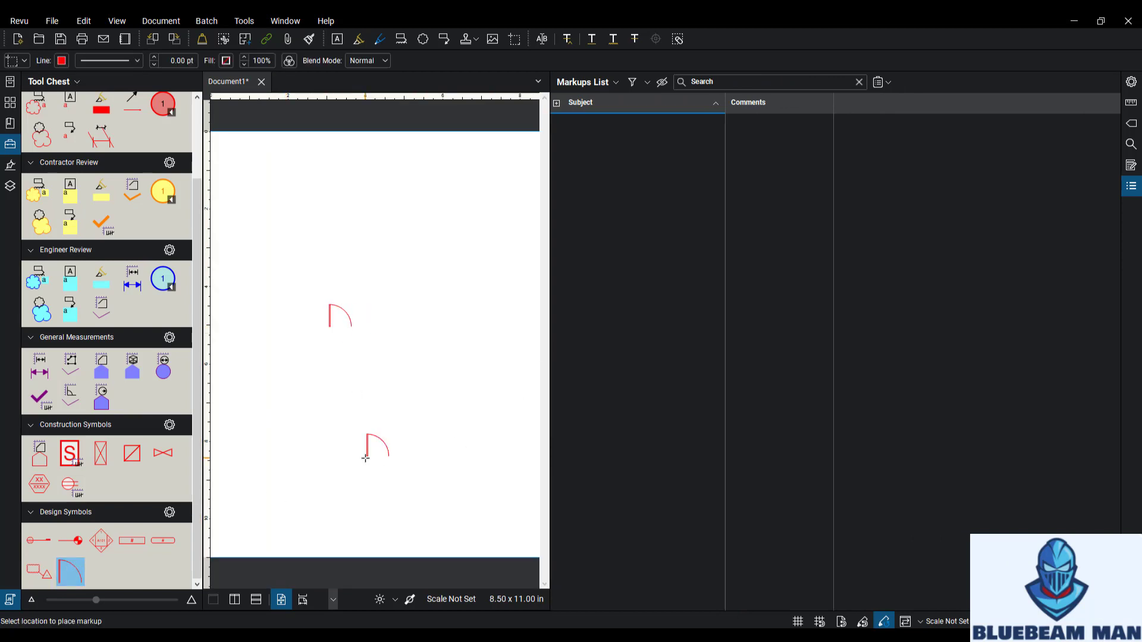
key(Escape)
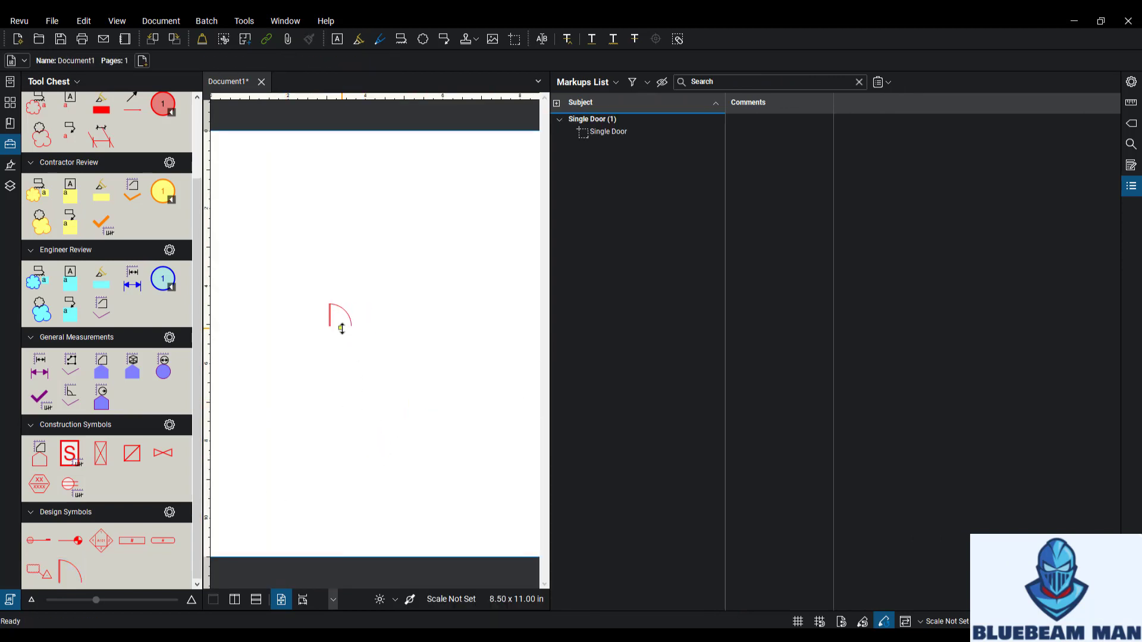
scroll(341, 328, up, 4)
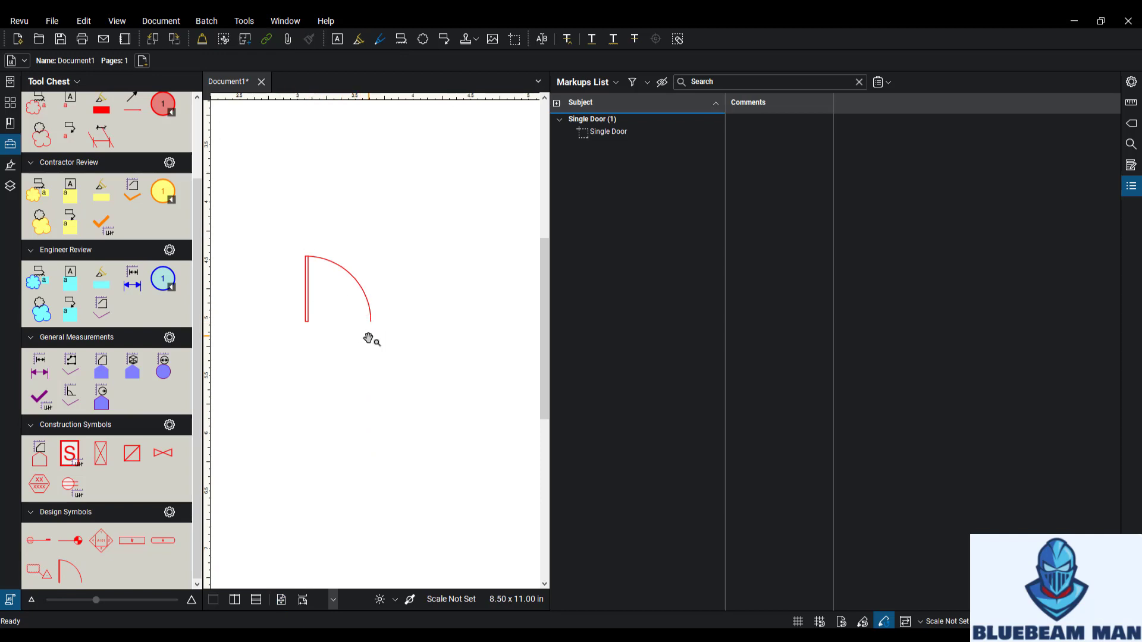
scroll(369, 340, down, 3)
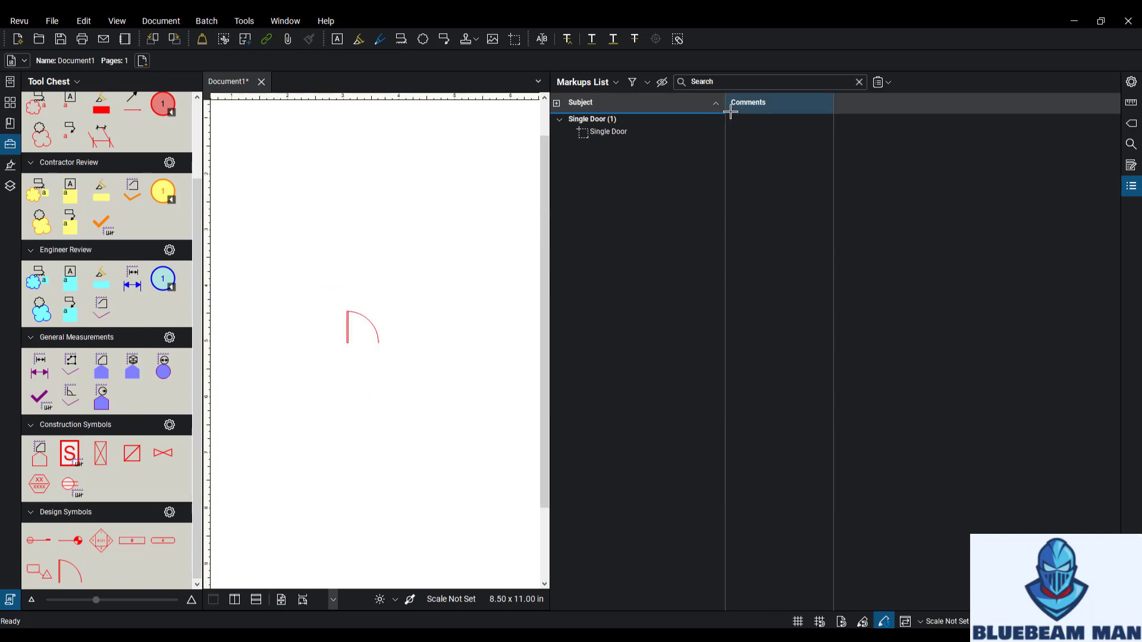
- Narrow the Subject column and start a custom Markups List column named Lock Type with the type Choice
drag(727, 111, 703, 112)
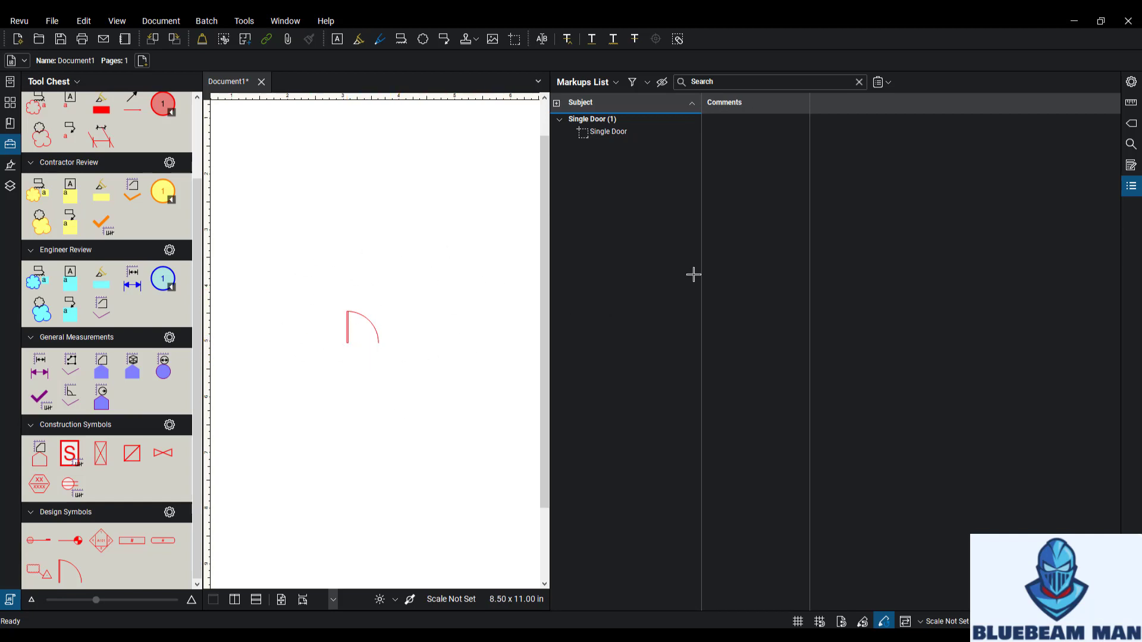
click(608, 83)
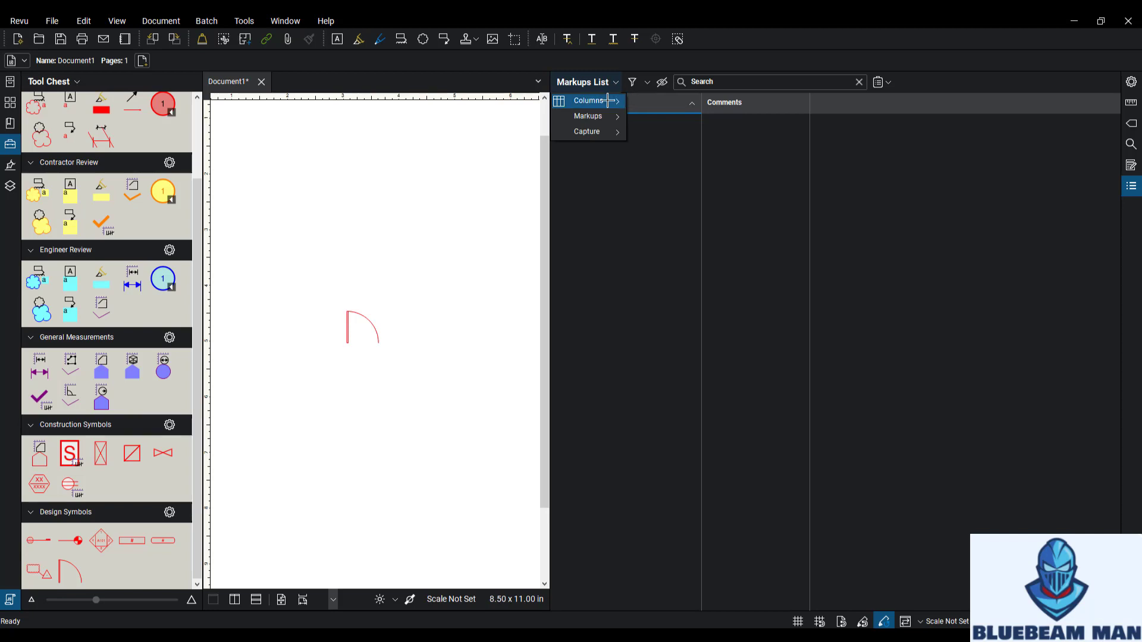
mouse_move(608, 101)
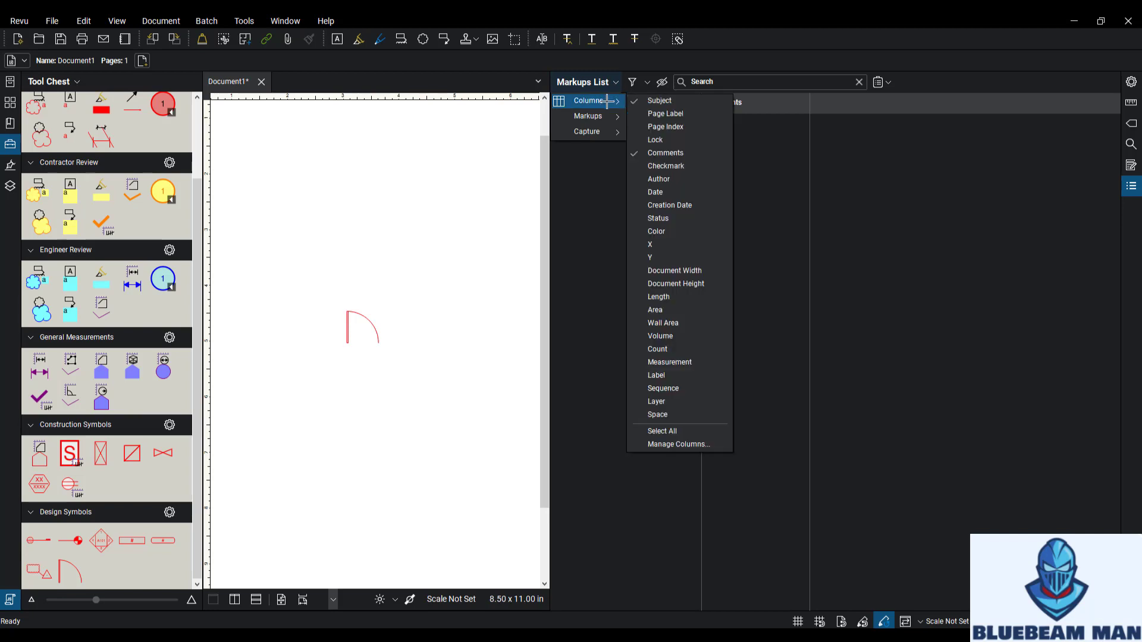
click(693, 445)
click(526, 223)
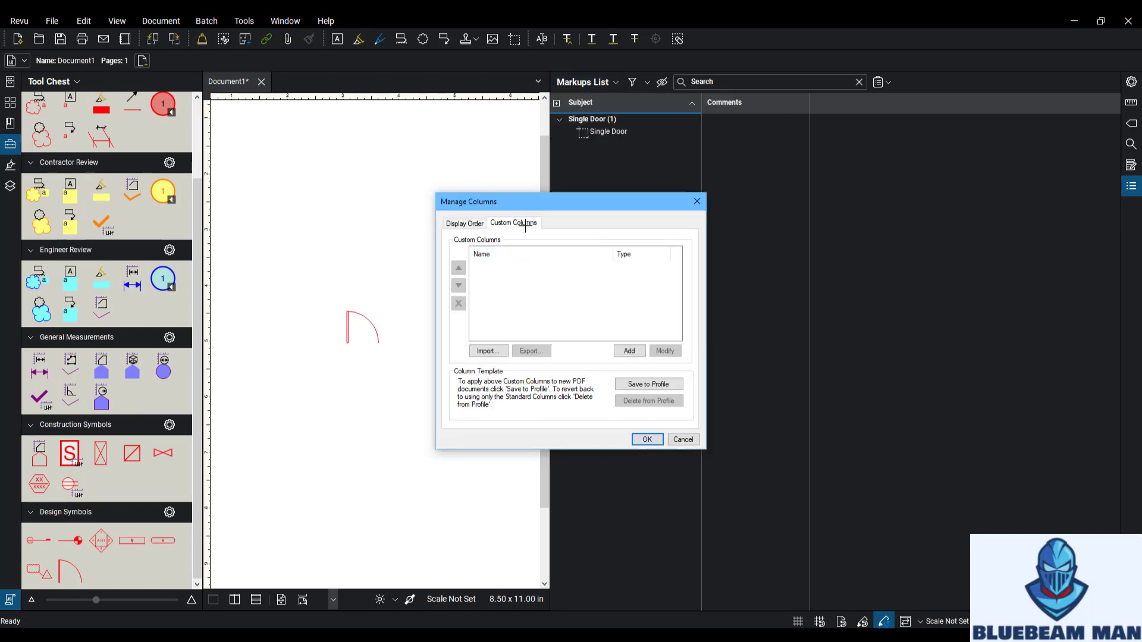
click(629, 351)
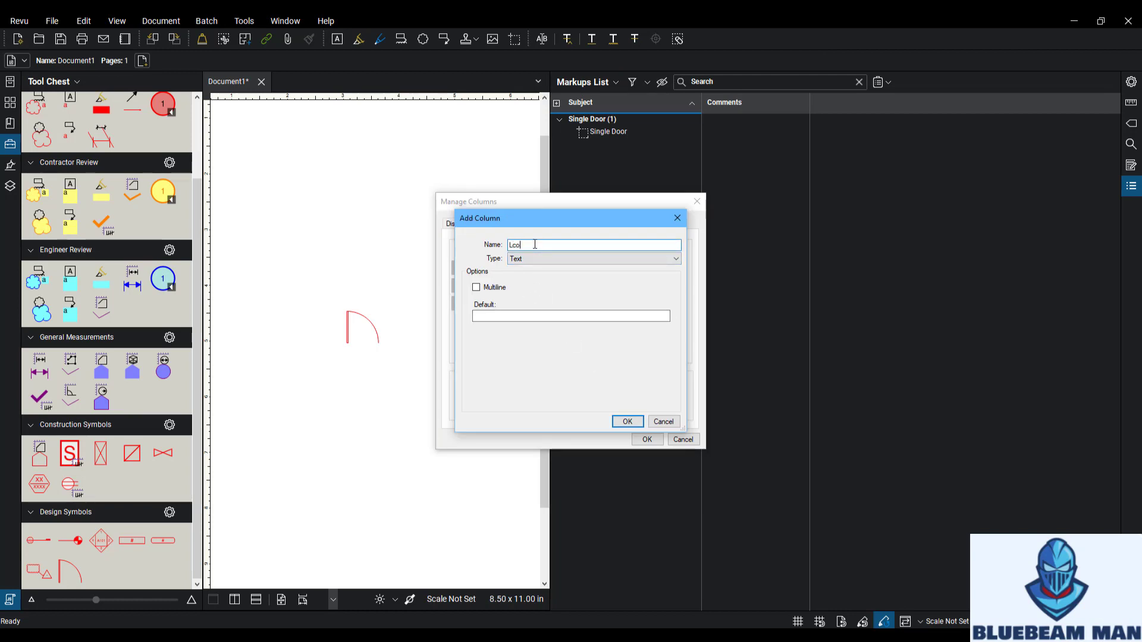
text(Lock Type)
click(566, 258)
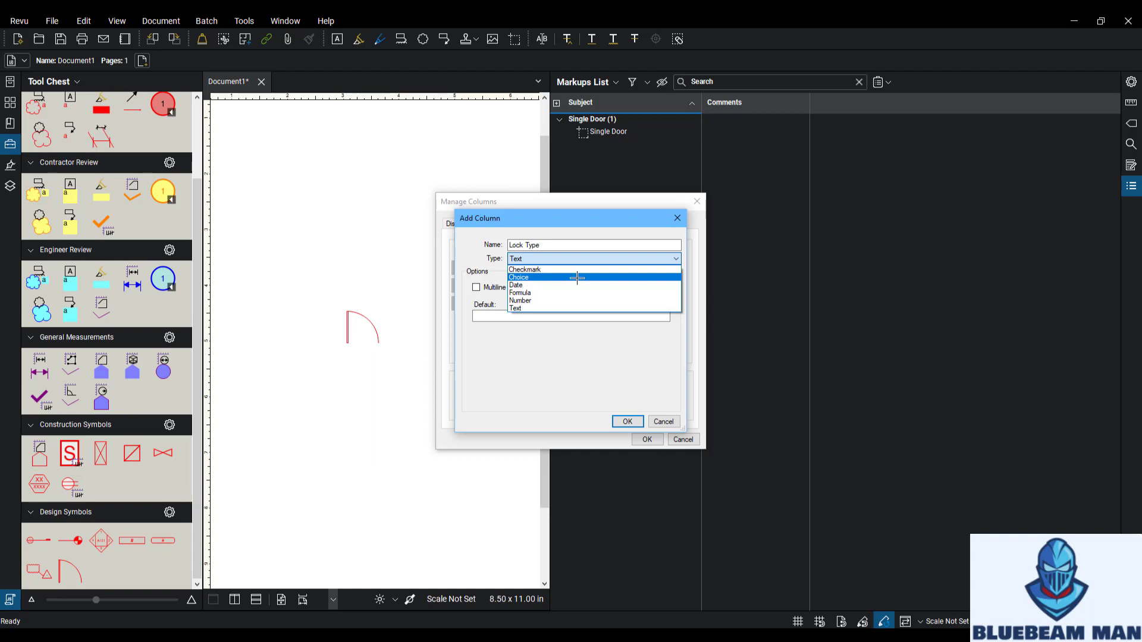
click(577, 278)
- Add a blank item and a Lever Set item to the Lock Type column's choices
click(617, 395)
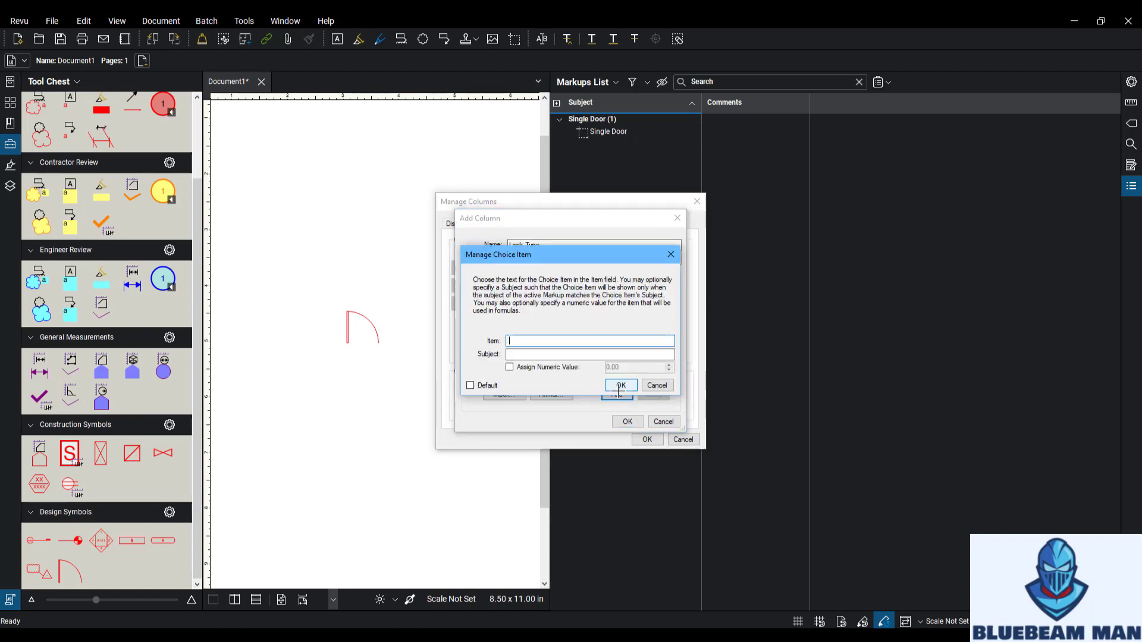
click(620, 386)
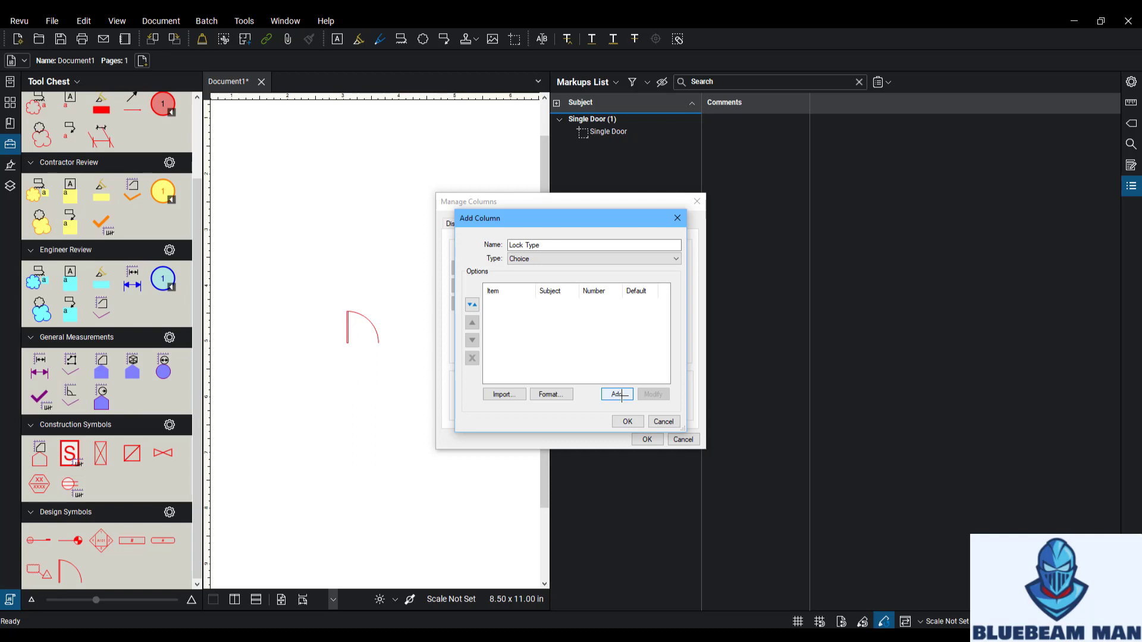
click(619, 395)
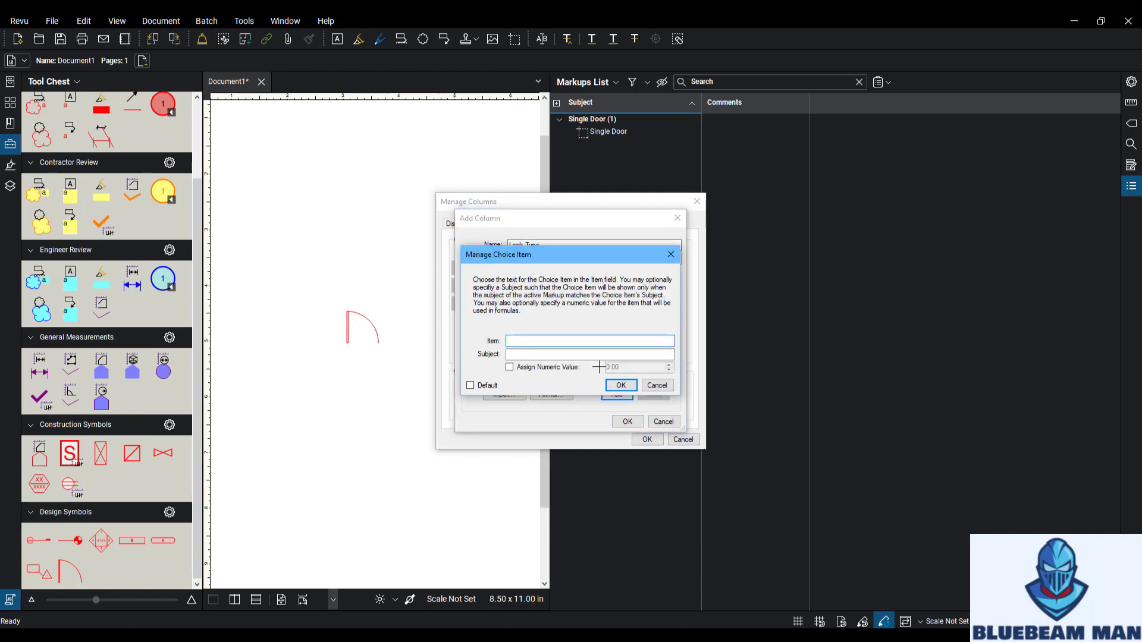
text(Lever Set)
click(621, 386)
- Add Panic Bar and Mortise Lock as further choices and save the Lock Type column
click(620, 395)
text(Paneic)
key(BackSpace)
key(BackSpace)
key(BackSpace)
text(ic Bar)
click(621, 385)
click(619, 395)
text(Mortise Lo)
click(620, 386)
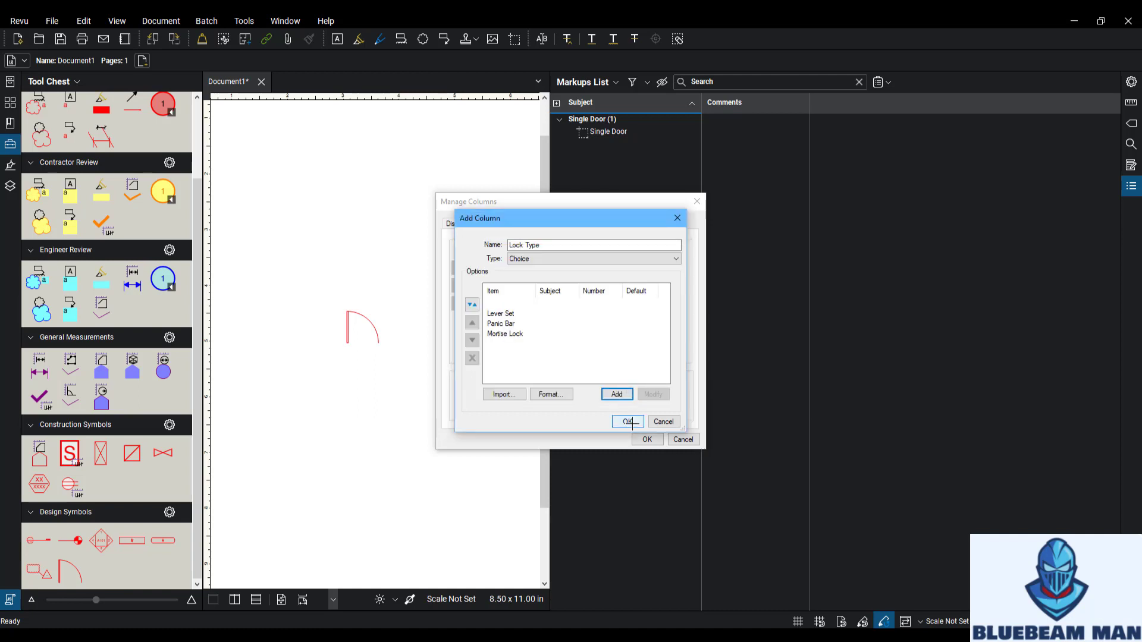
click(633, 423)
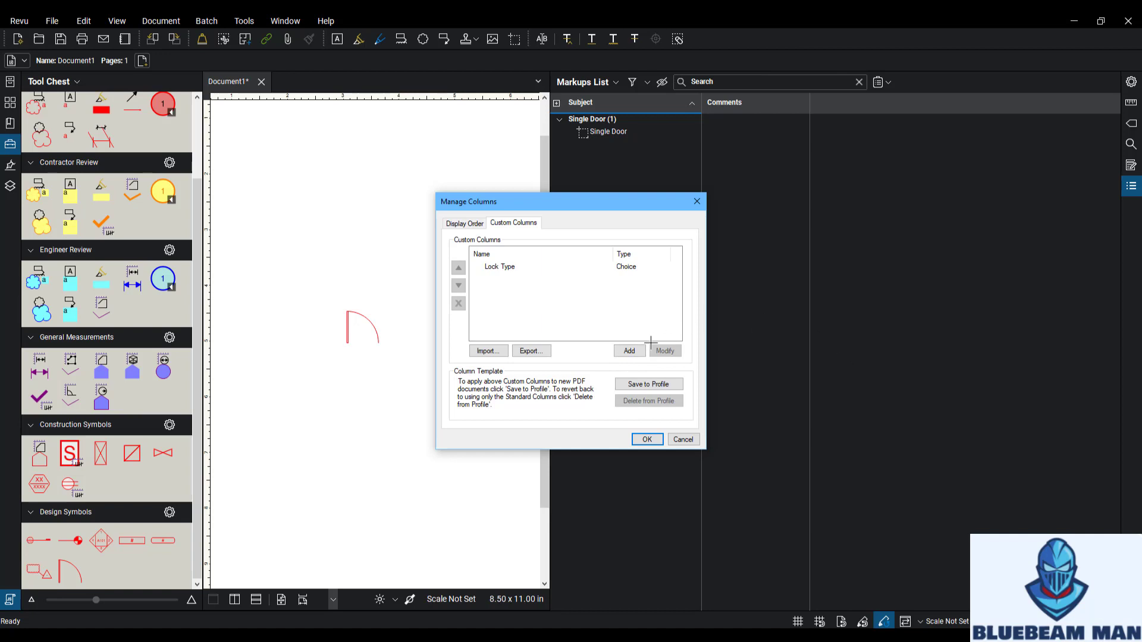
- Start a second custom column named Hinge Type with the type Choice
click(629, 351)
text(Hin)
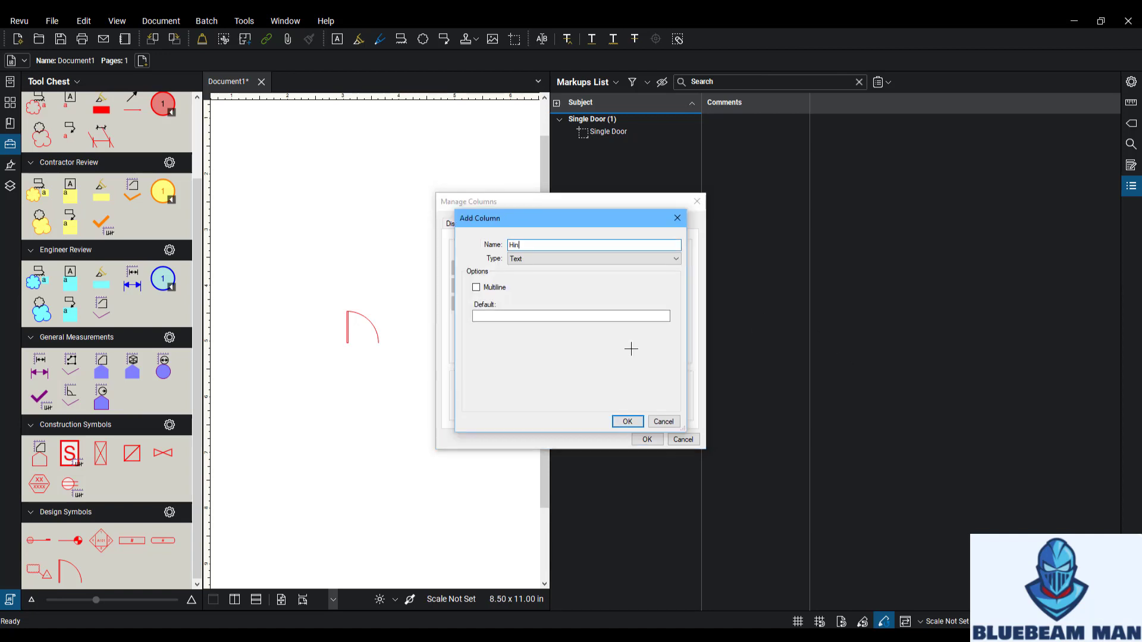
text(ge Type)
click(590, 260)
click(588, 272)
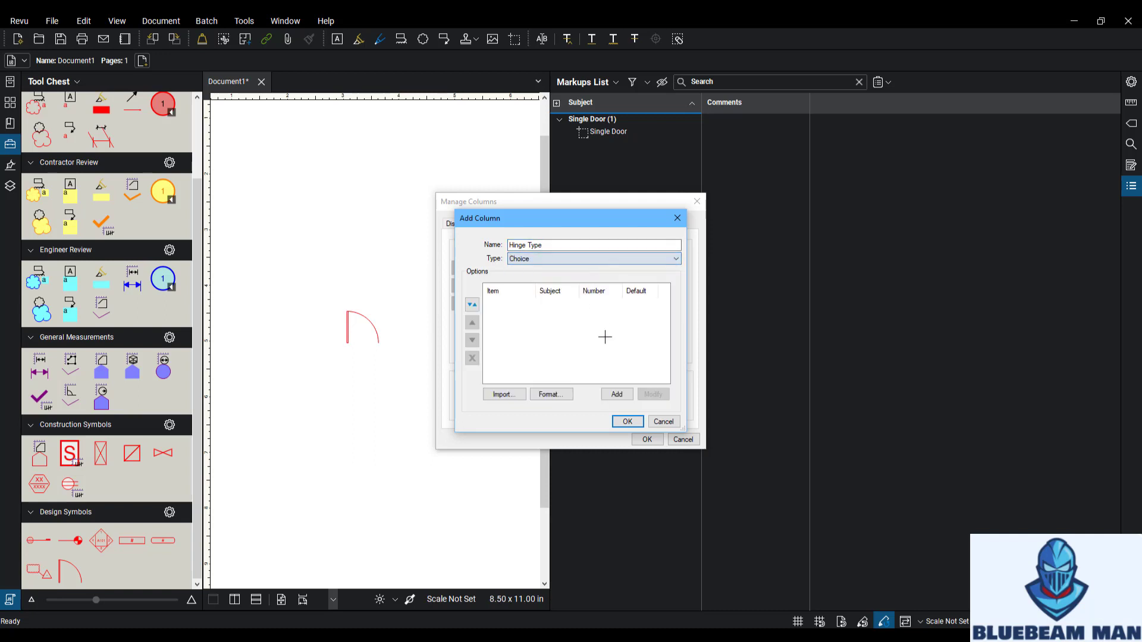
- Add a blank item, Standard Hinges and Power Transfer Hinge to the Hinge Type column's choices
click(617, 393)
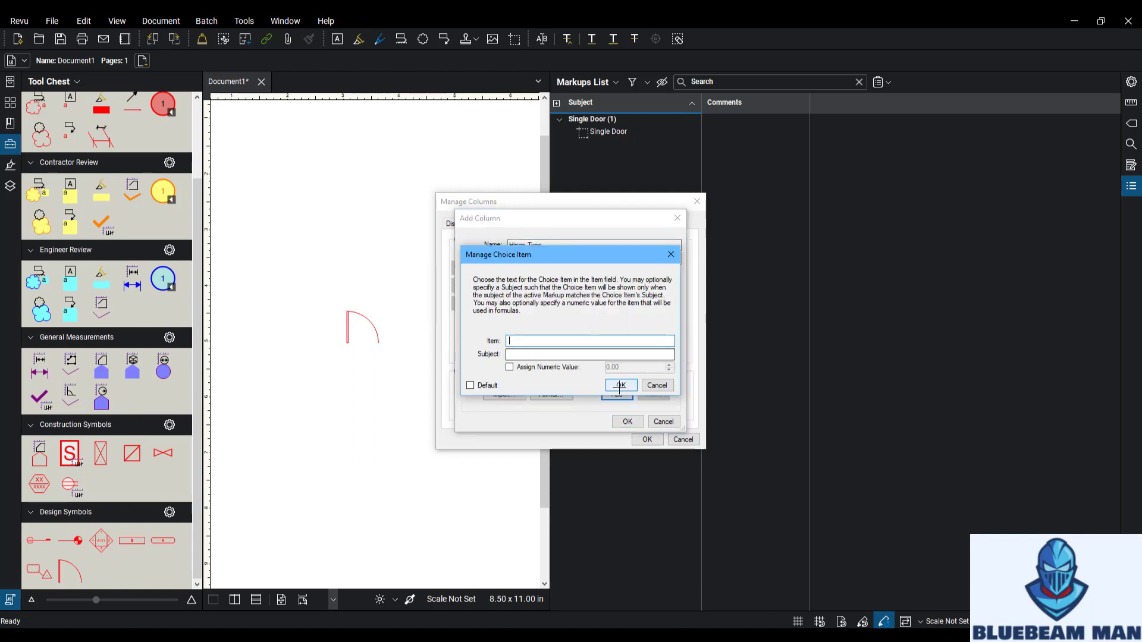
click(619, 387)
click(620, 391)
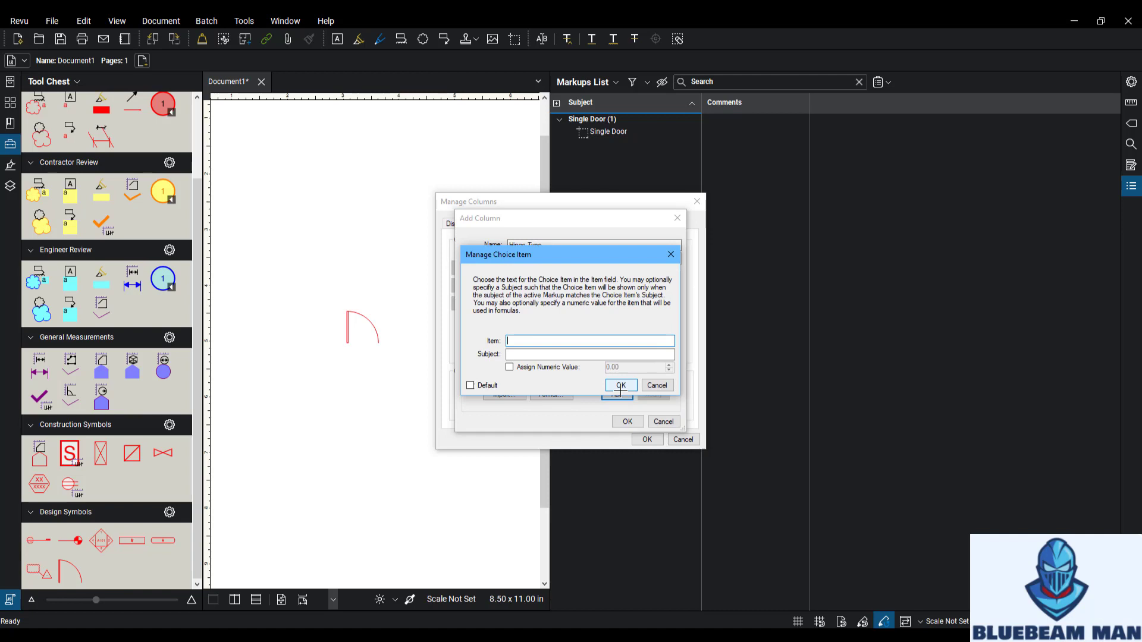
text(Standard Hinges)
click(621, 386)
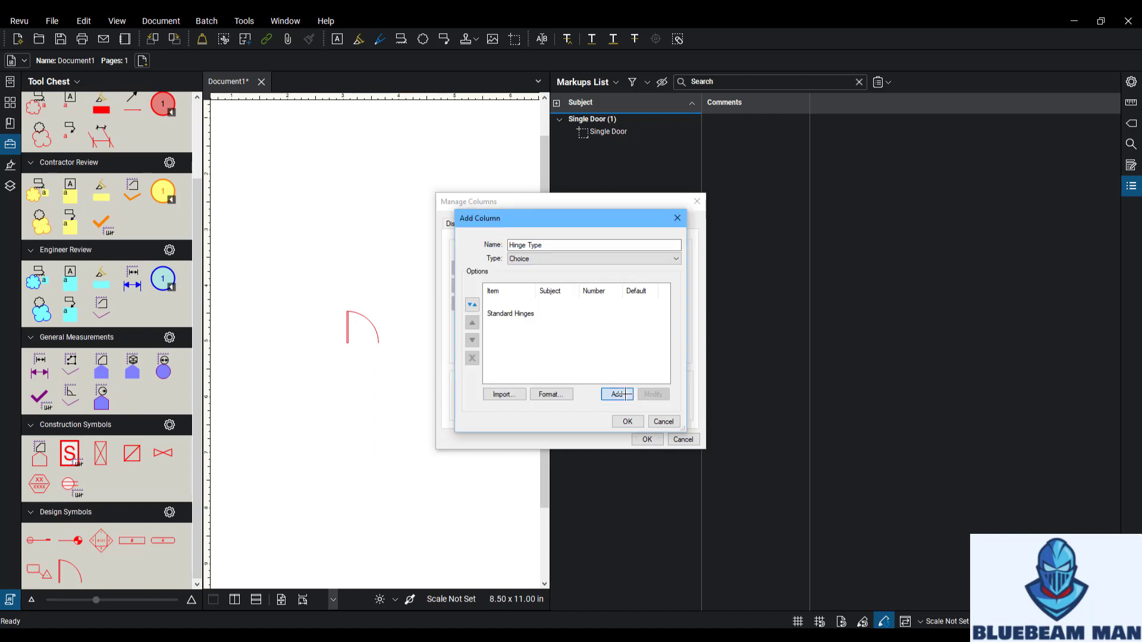
click(623, 395)
text(Po)
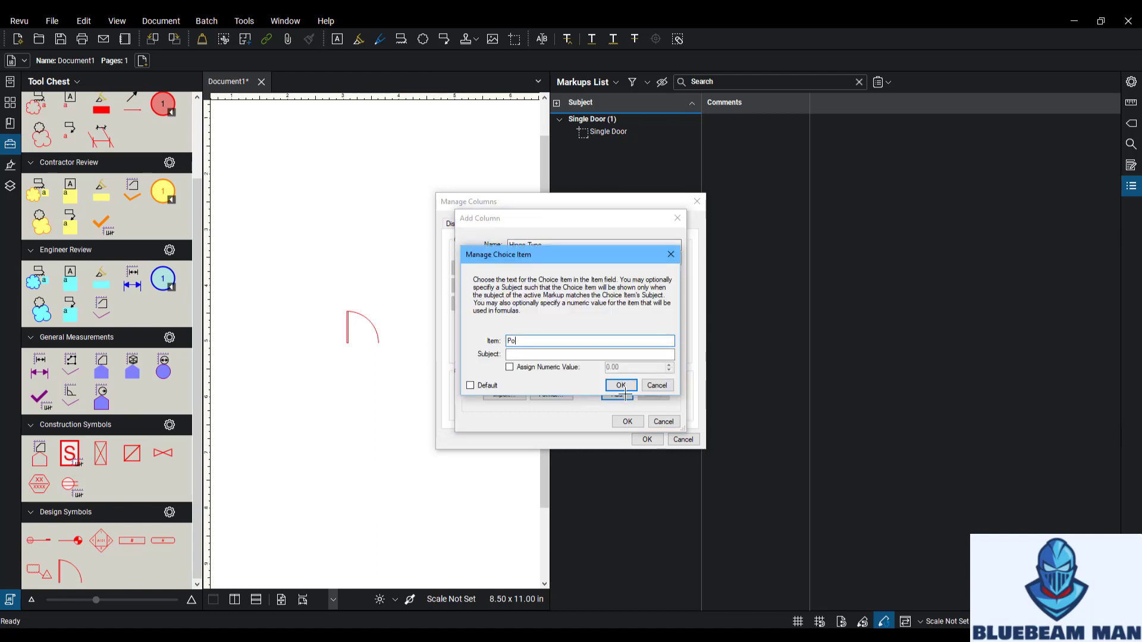
text(wer Transfer Hinge)
click(620, 387)
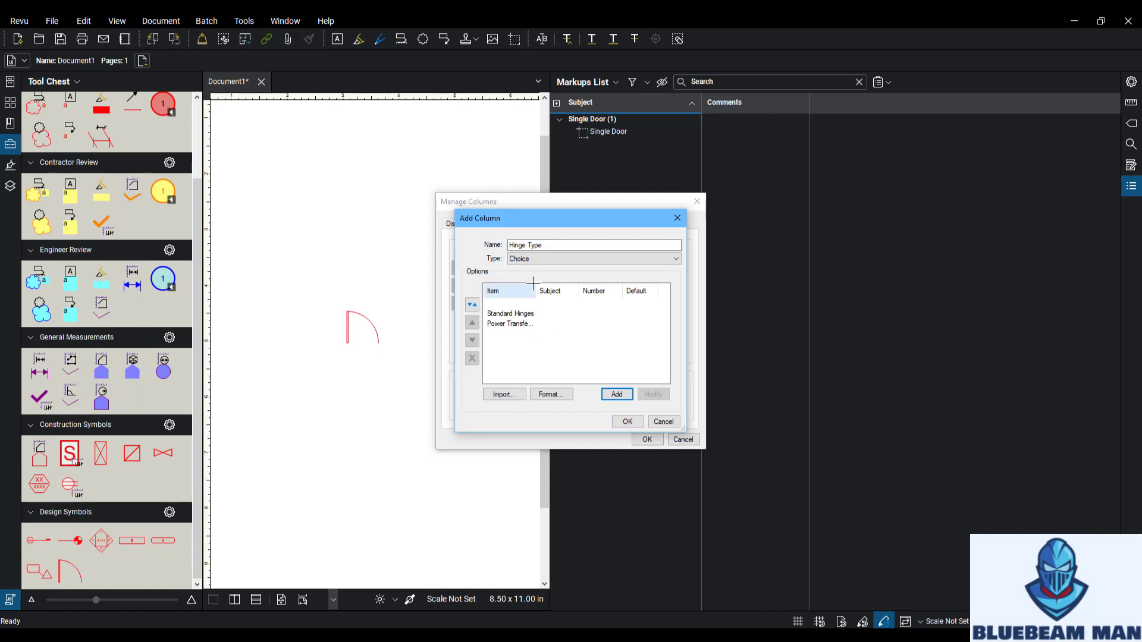
- Apply the new custom columns to the Markups List, then widen the Lock Type column and narrow the Comments column
click(629, 421)
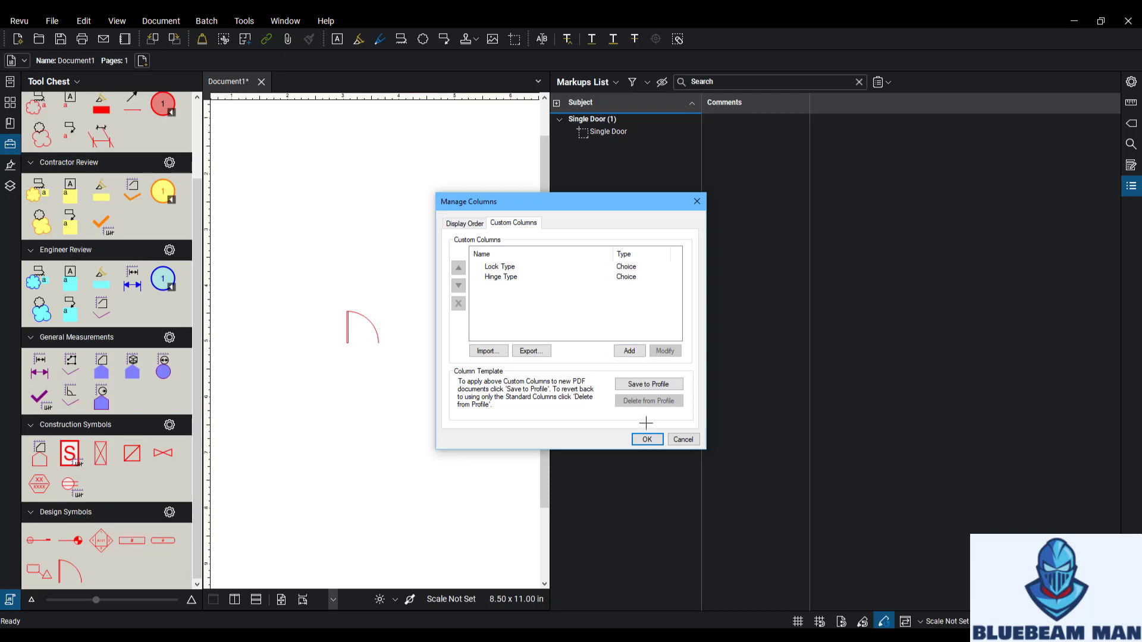
click(651, 440)
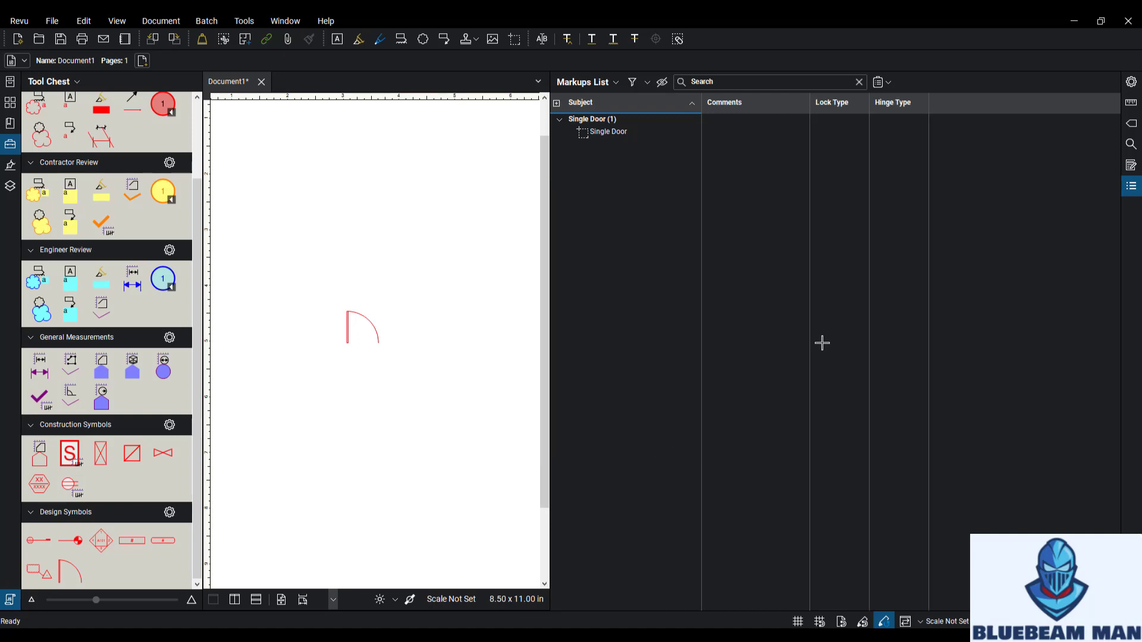
drag(869, 106, 897, 105)
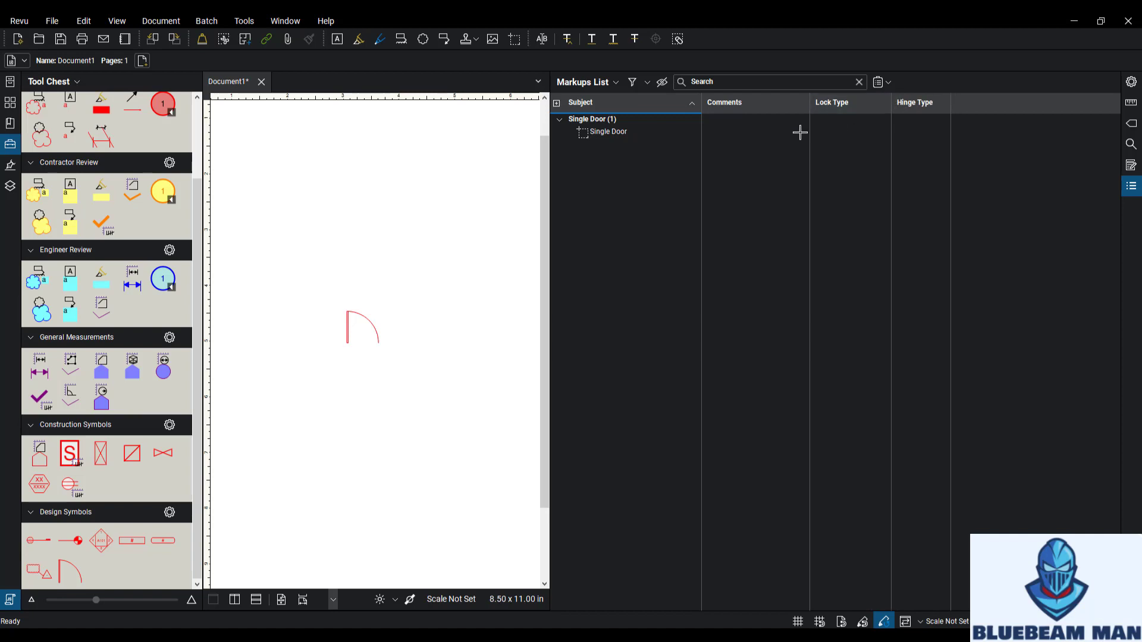
drag(809, 105, 789, 106)
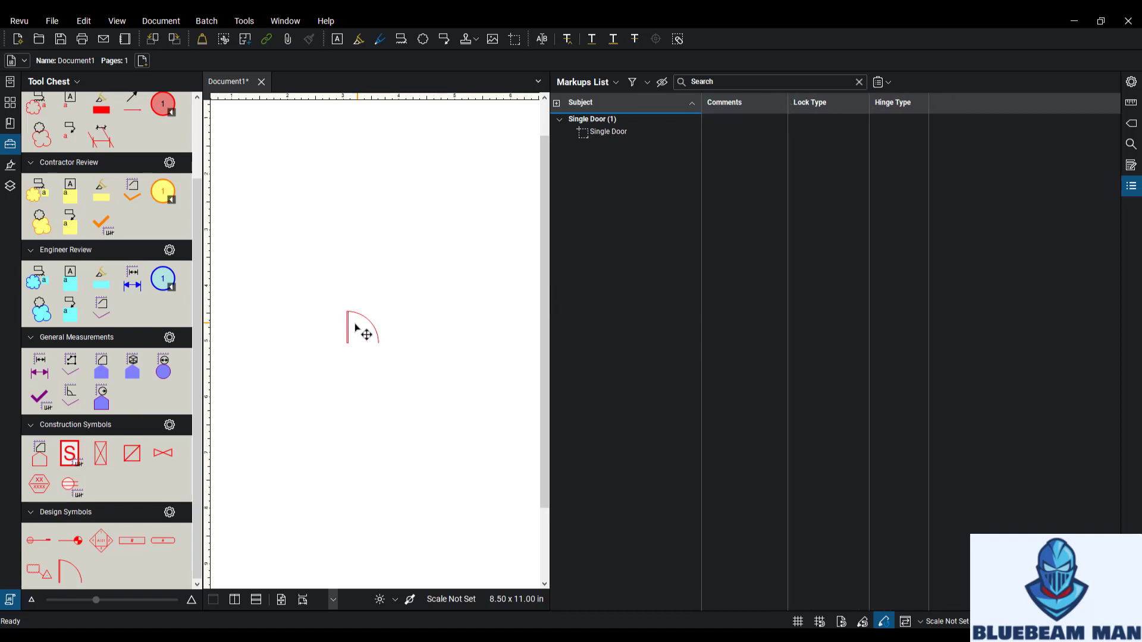
- Rename the door markup's subject to Door Type A and set its Lock Type to Lever Set
click(609, 132)
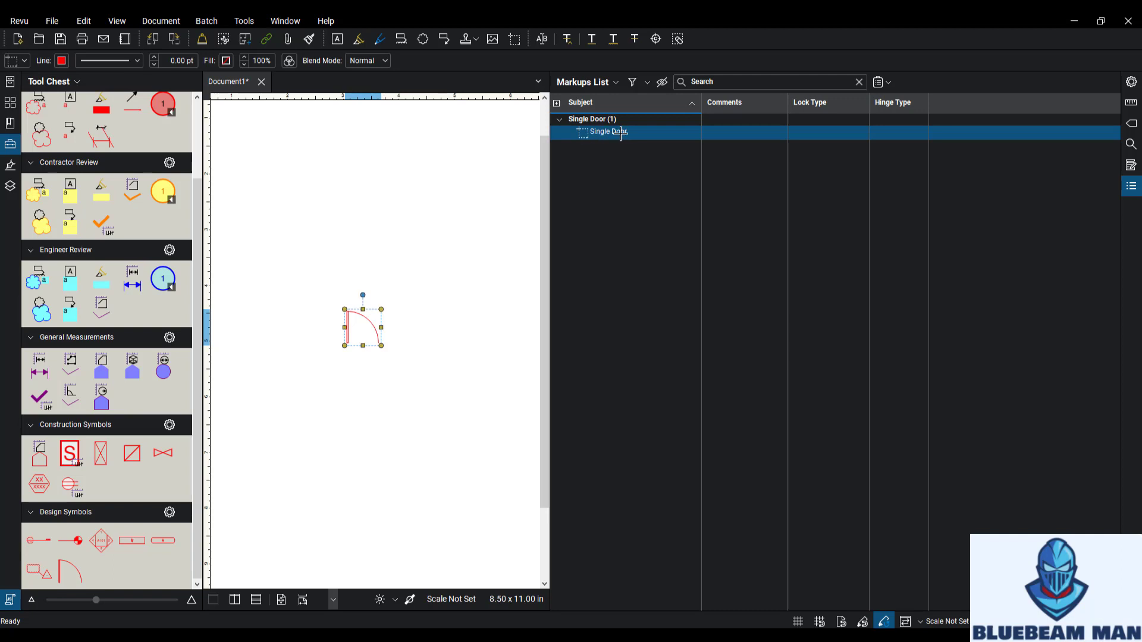
click(619, 132)
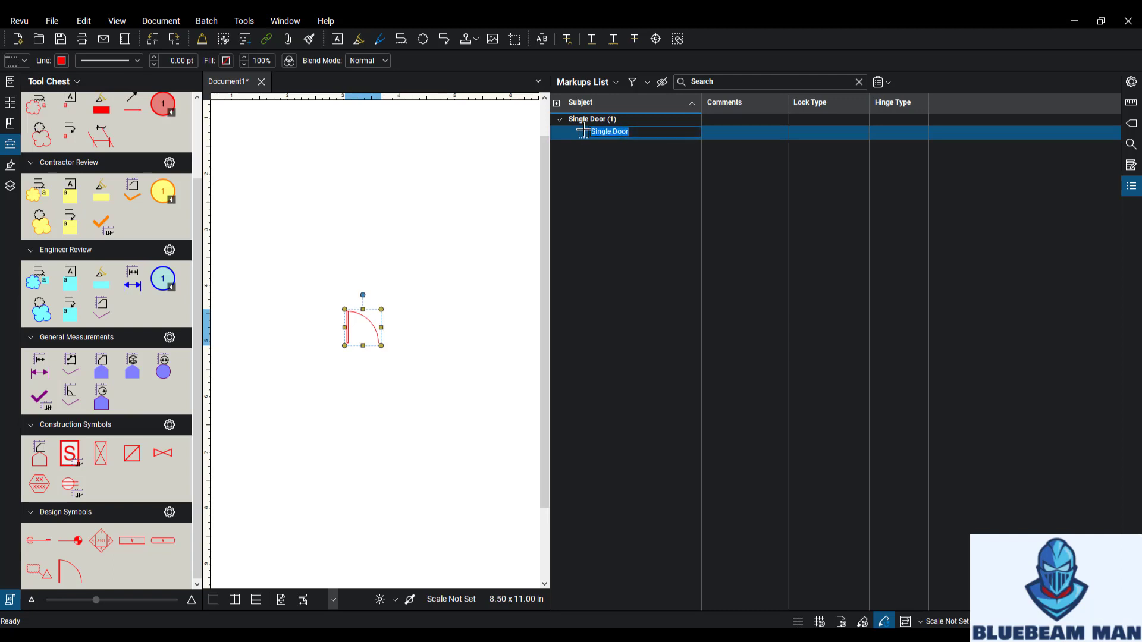
text(Door Yp)
text(pe A)
click(821, 134)
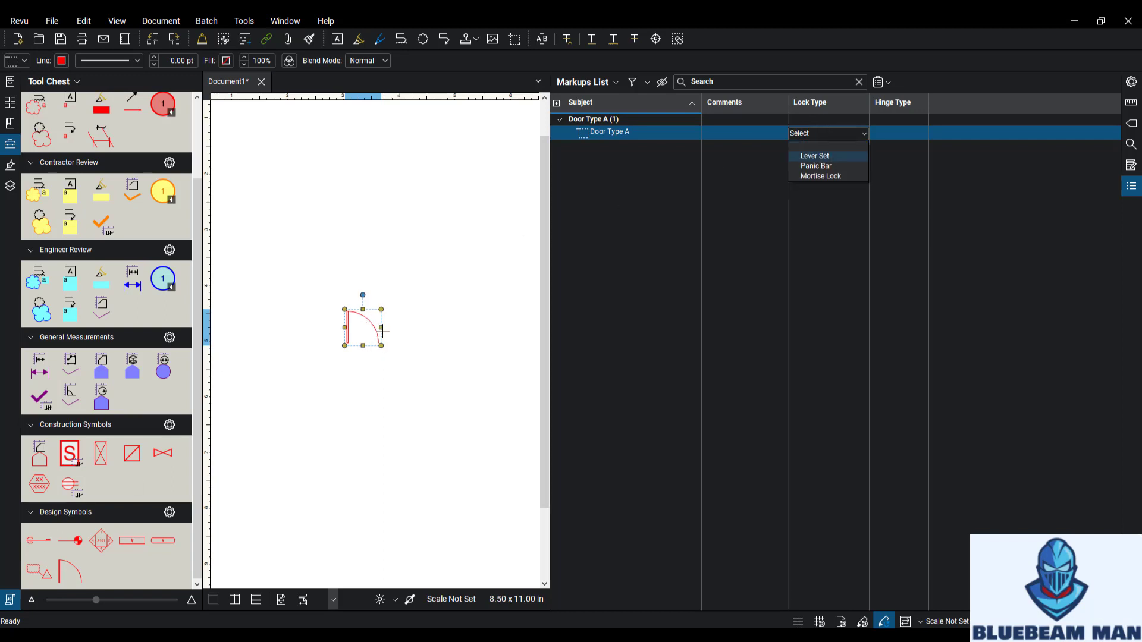
click(835, 155)
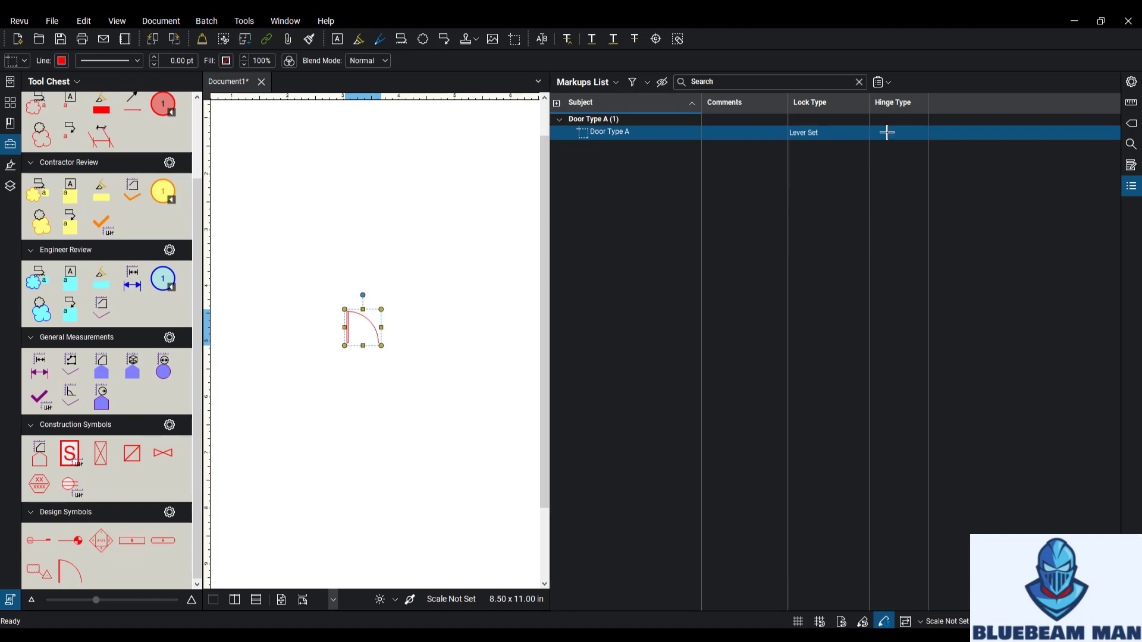
- Widen the Hinge Type column and set the Door Type A markup's Hinge Type to Standard Hinges
click(890, 132)
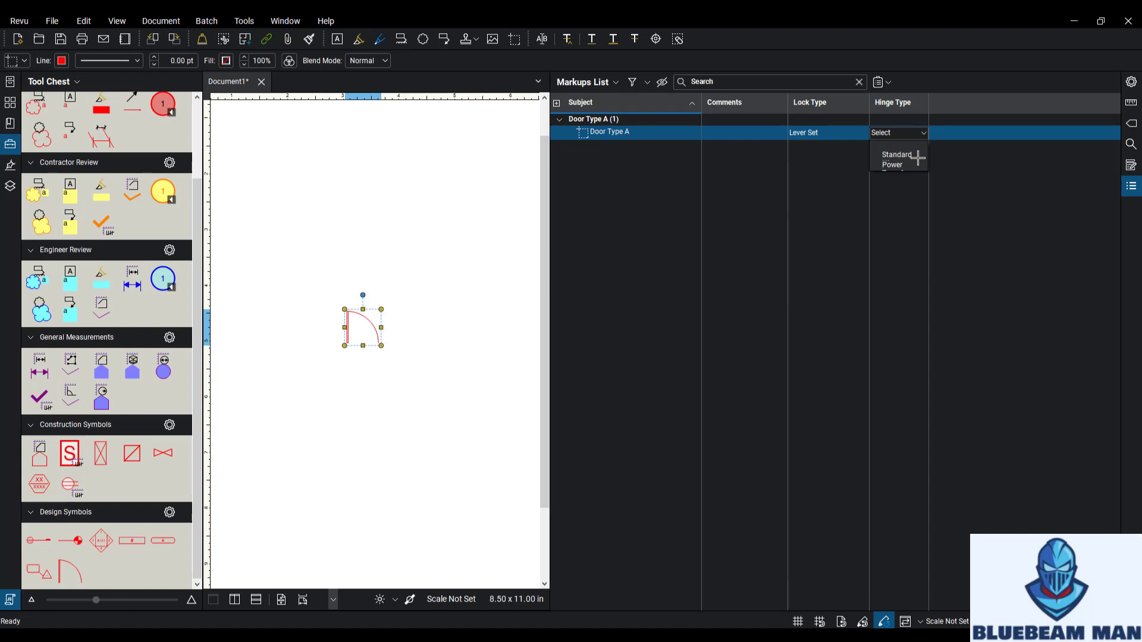
click(930, 102)
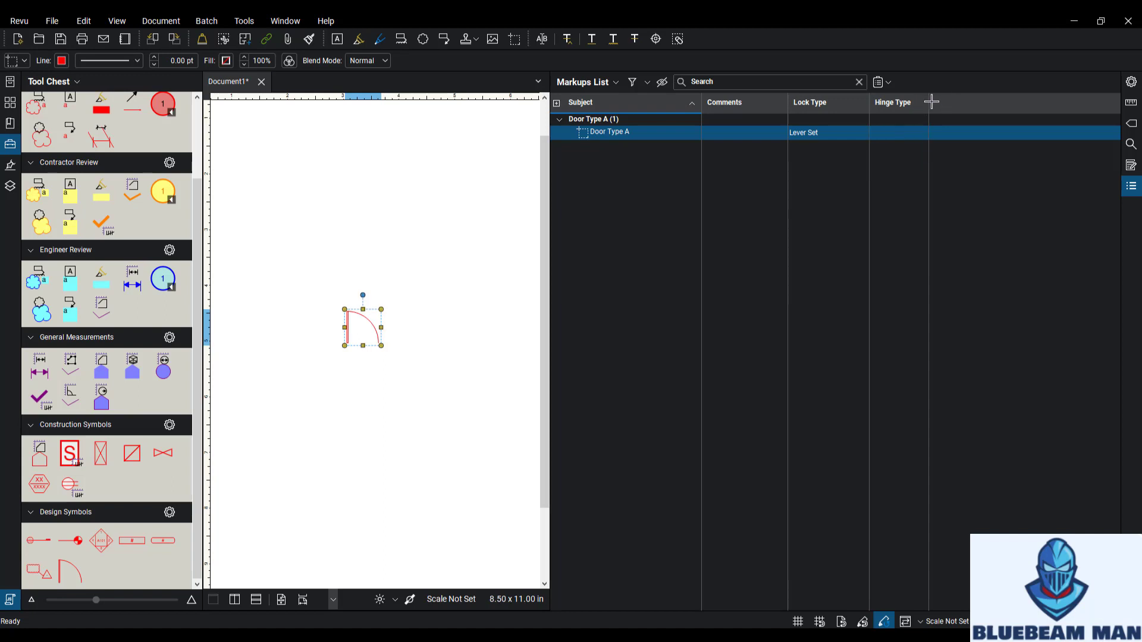
drag(930, 103, 996, 105)
click(925, 132)
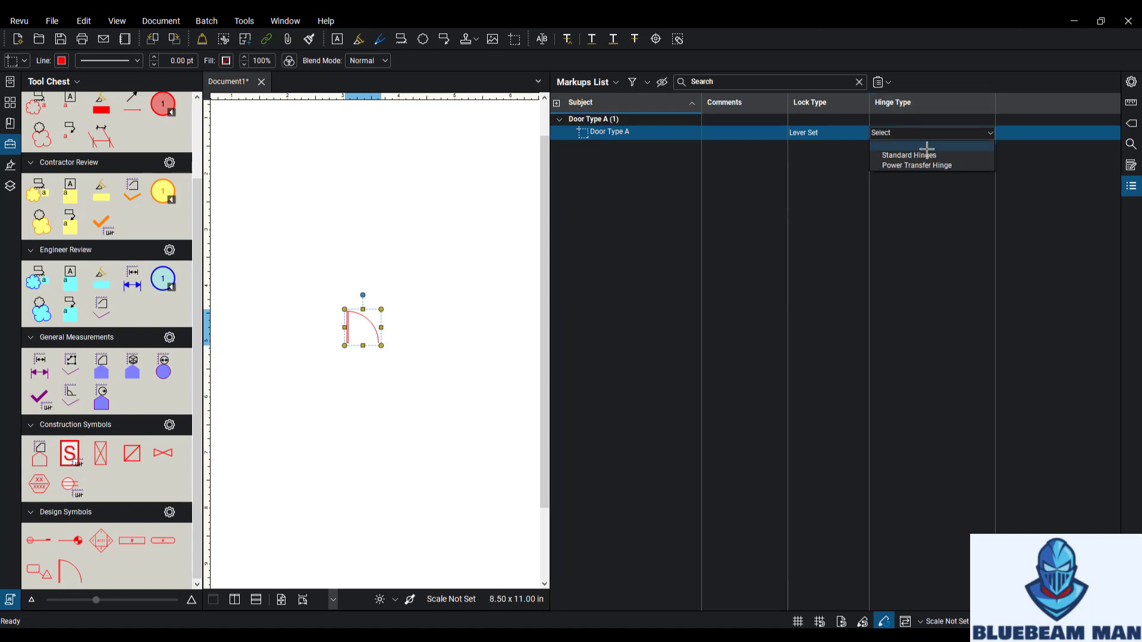
click(934, 154)
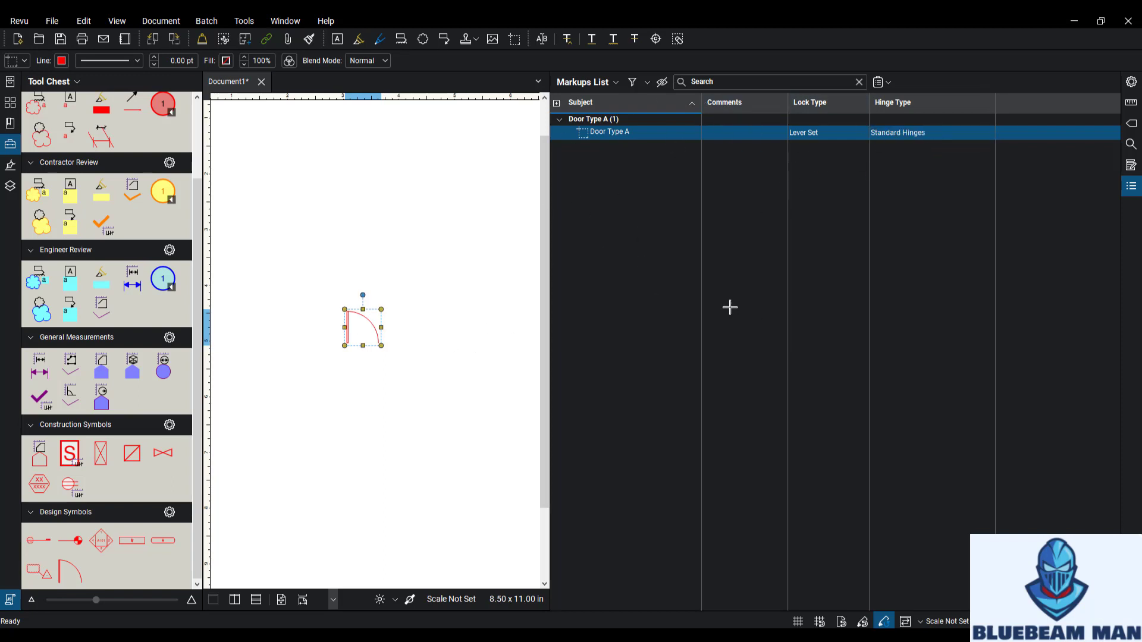
- Copy the Door Type A markup and paste the duplicate directly below the original, roughly aligned with it
click(423, 352)
click(375, 333)
right_click(376, 330)
click(418, 295)
right_click(367, 422)
click(390, 428)
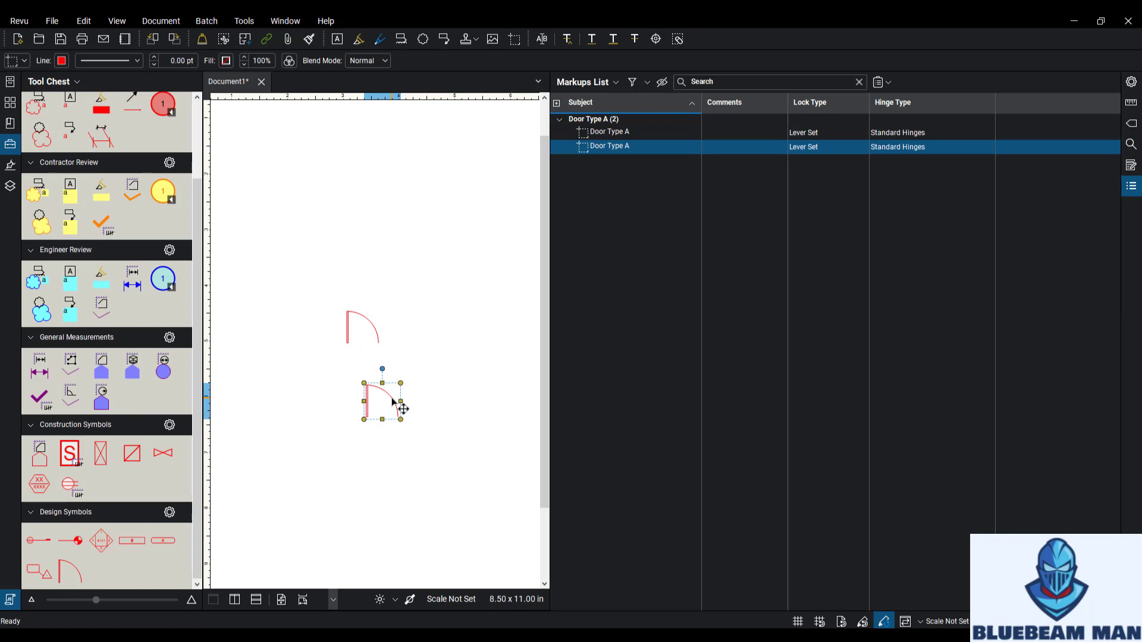
drag(398, 403, 381, 395)
- Rename the copied door markup's subject to Door Type B and set its Lock Type to Panic Bar
click(646, 147)
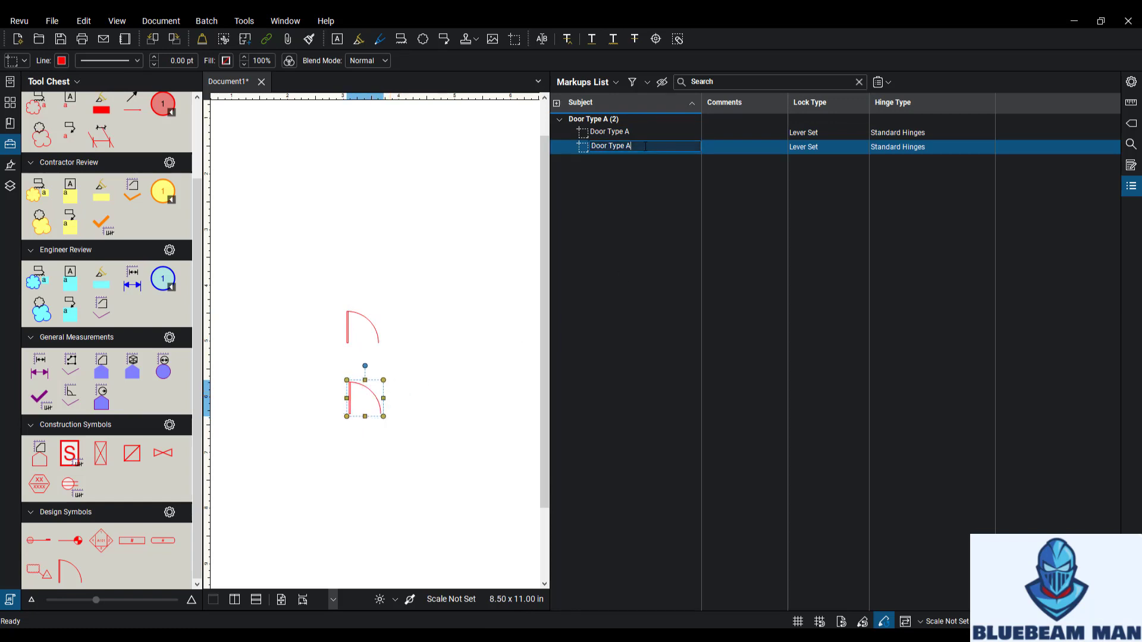
key(BackSpace)
text(B)
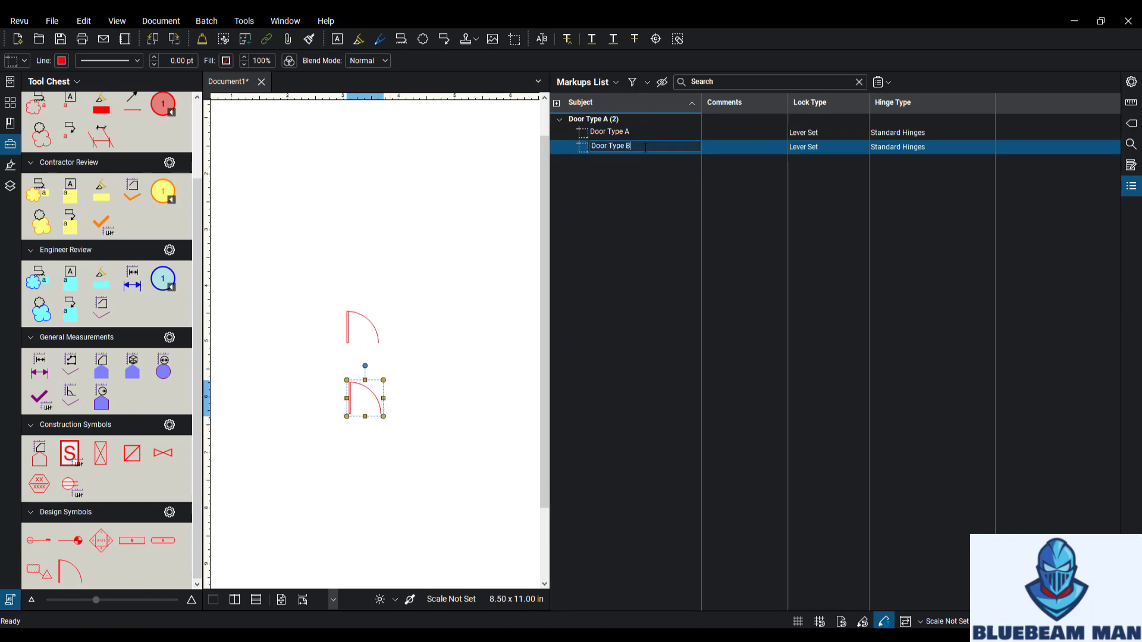
click(815, 147)
click(824, 159)
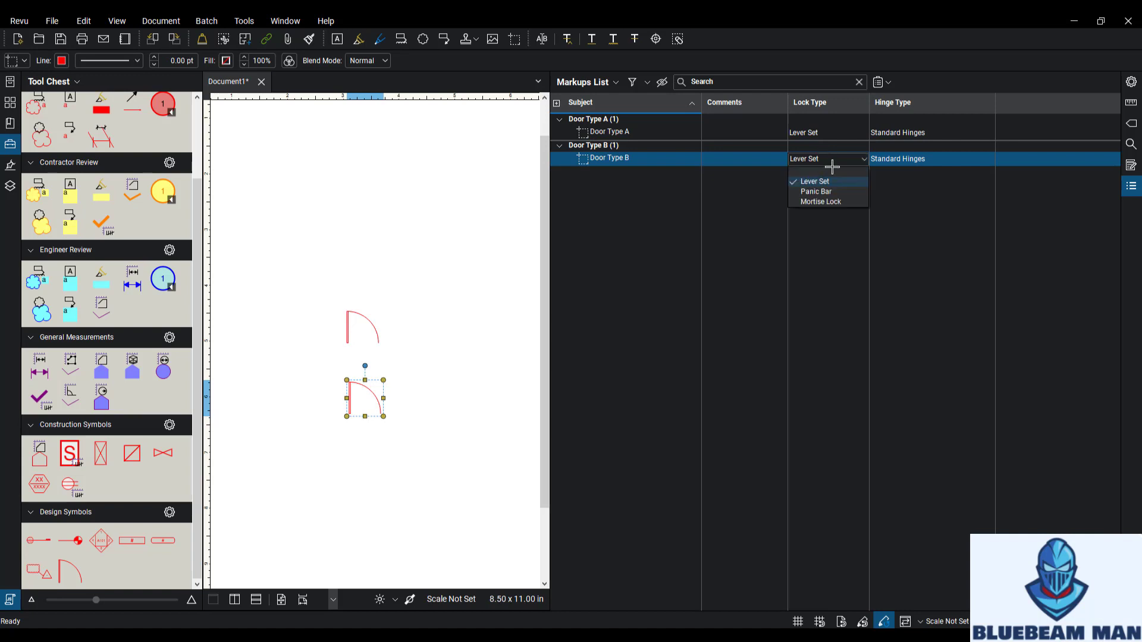
click(845, 192)
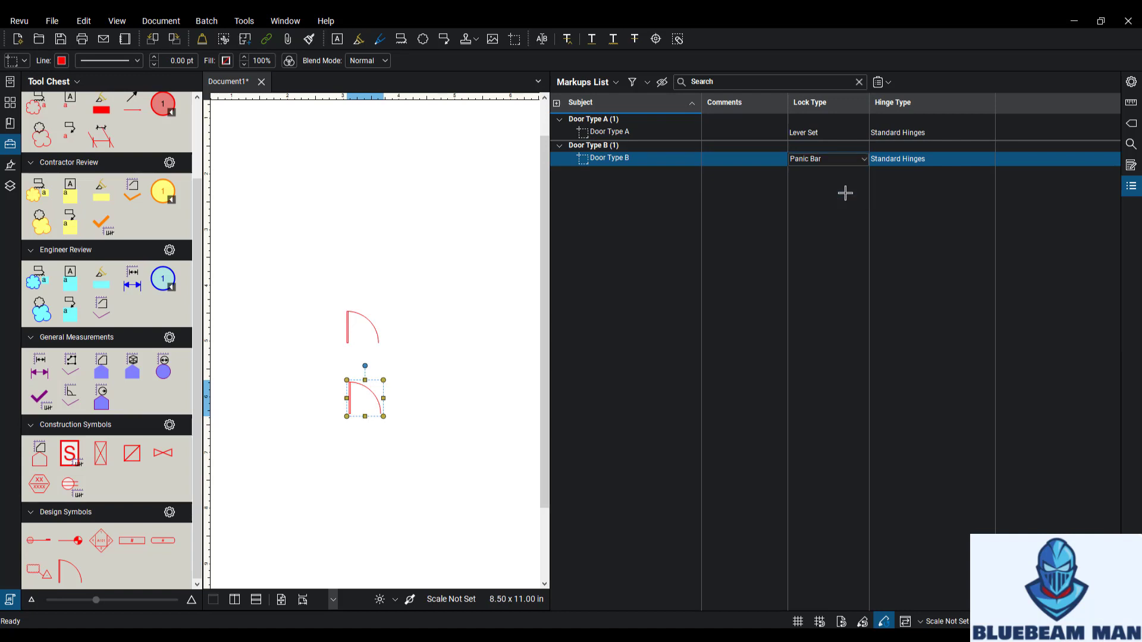
- Set the Door Type B markup's Hinge Type to Power Transfer Hinge
click(902, 159)
click(927, 192)
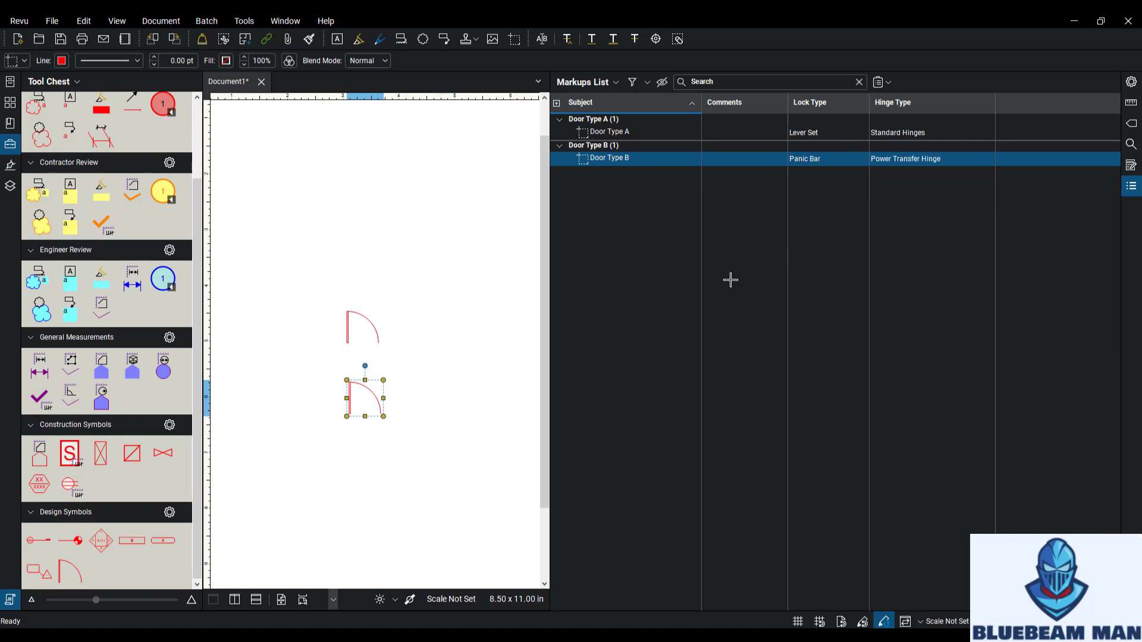
click(421, 337)
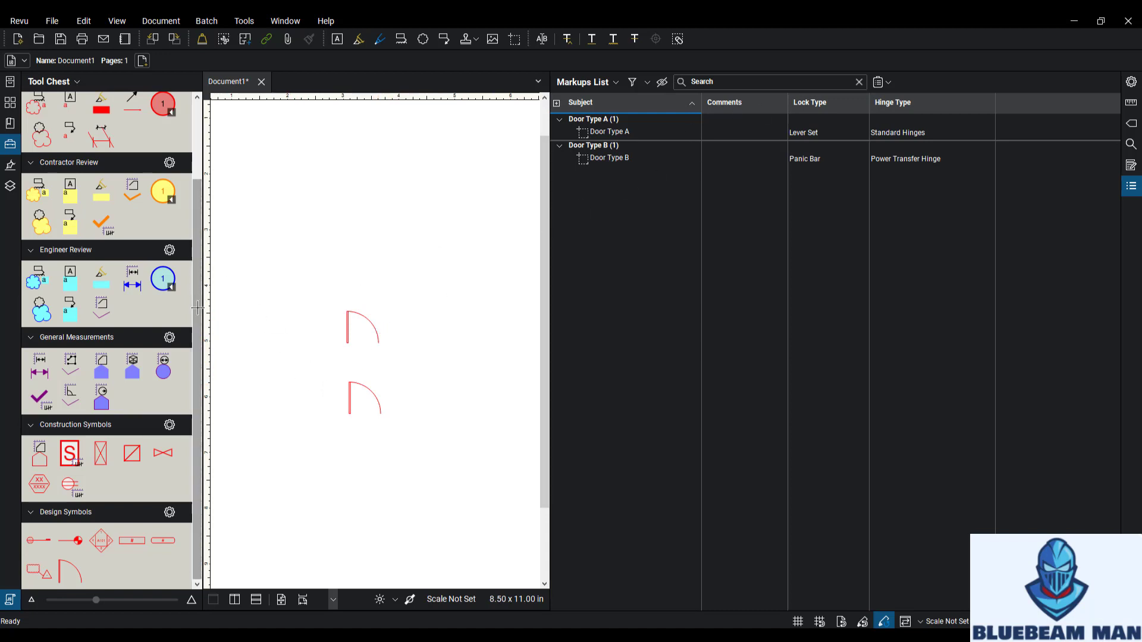
- Add both door markups to the My Tools set of the Tool Chest, keeping the Markups List wide enough for its custom columns
drag(196, 260, 194, 190)
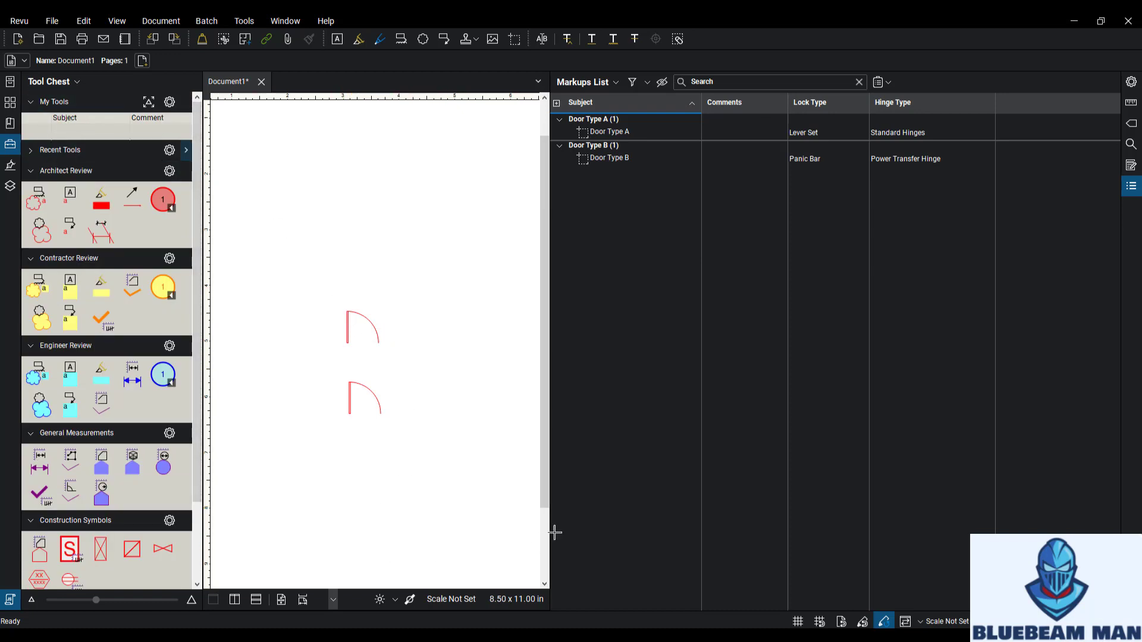
drag(554, 529, 842, 528)
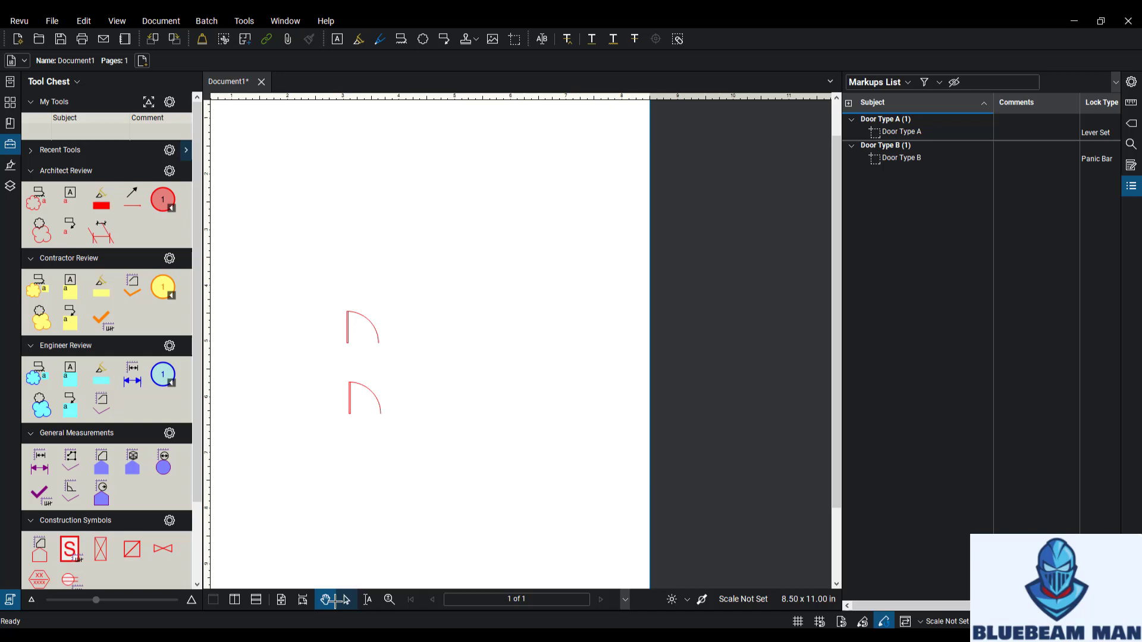
click(348, 601)
drag(423, 462, 314, 273)
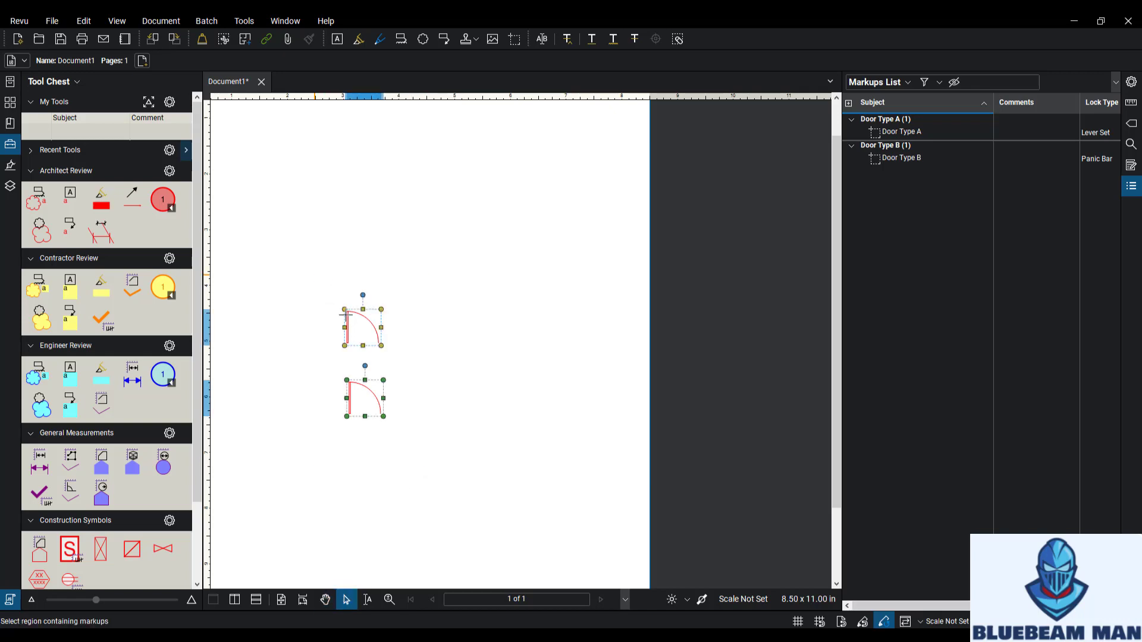
right_click(349, 319)
mouse_move(433, 592)
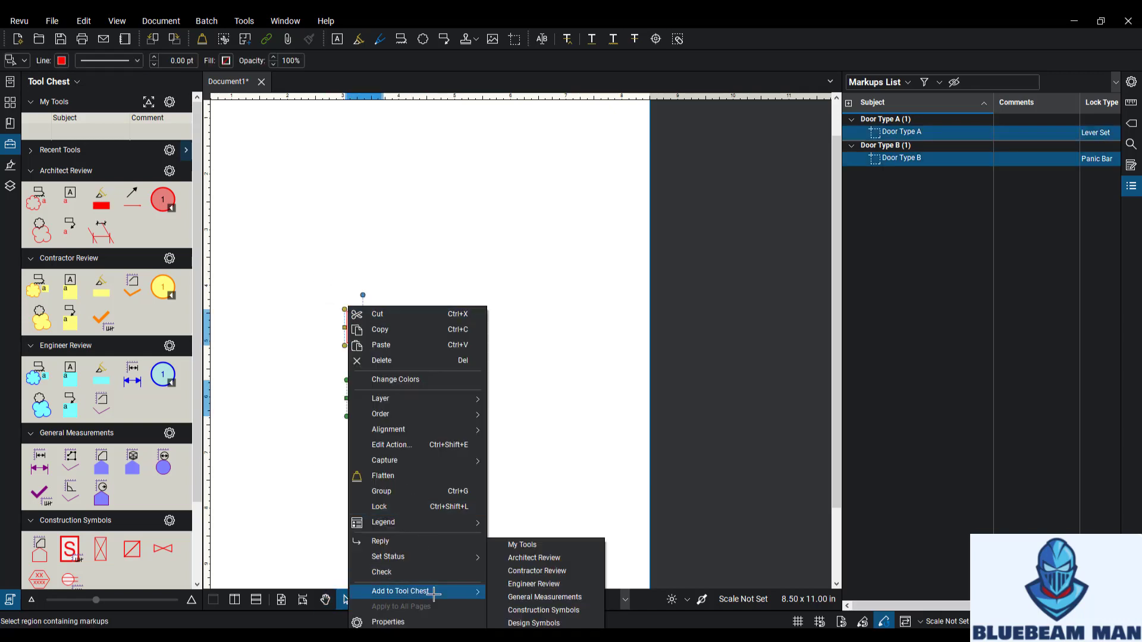
click(546, 548)
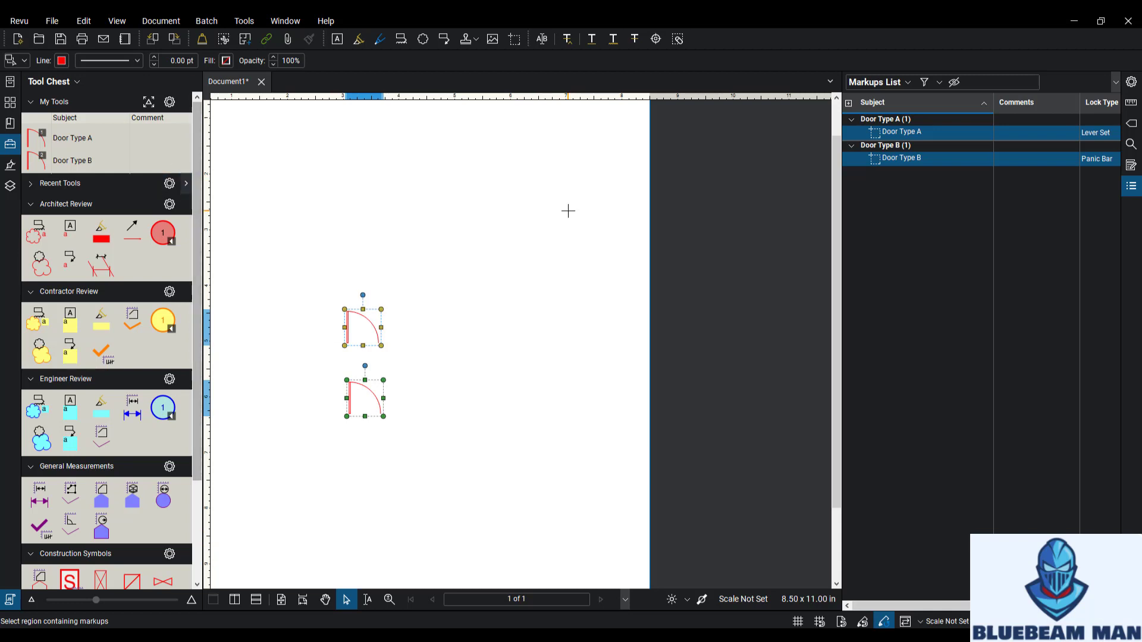
drag(841, 270, 571, 261)
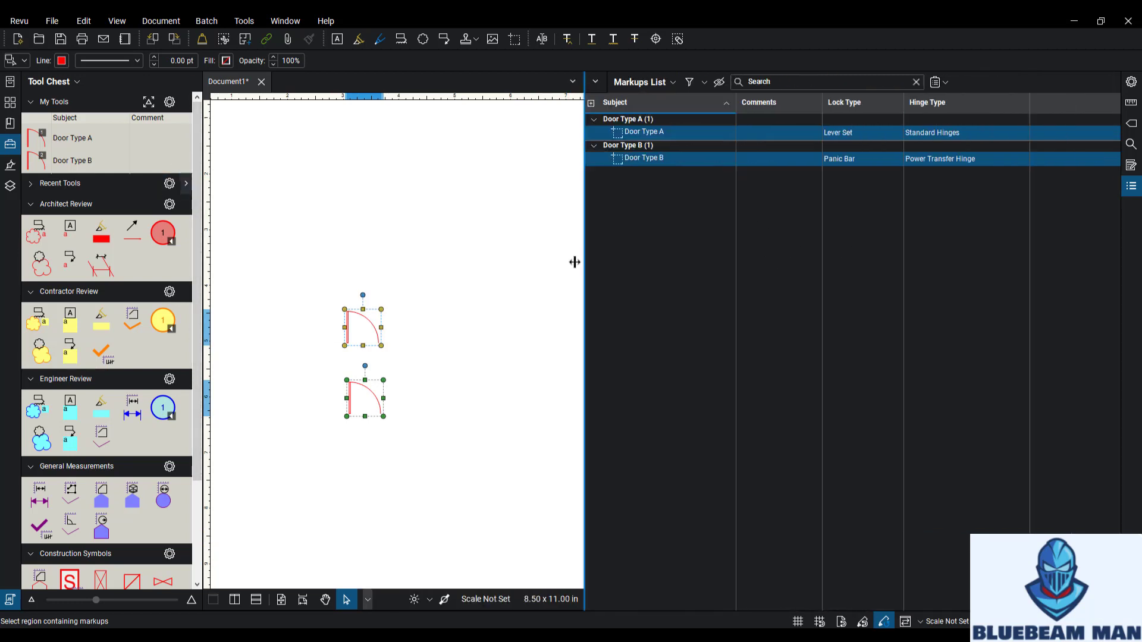
click(494, 285)
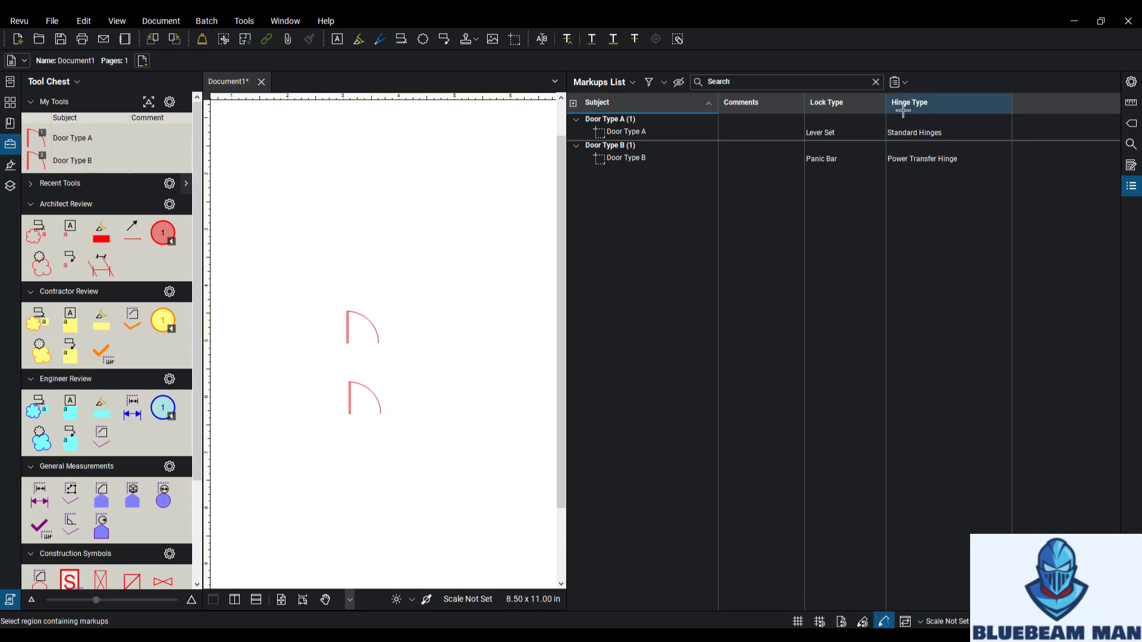
- Examine the custom Lock Type and Hinge Type fields in the Door Type A markup's properties, then return to the Markups List
click(1133, 82)
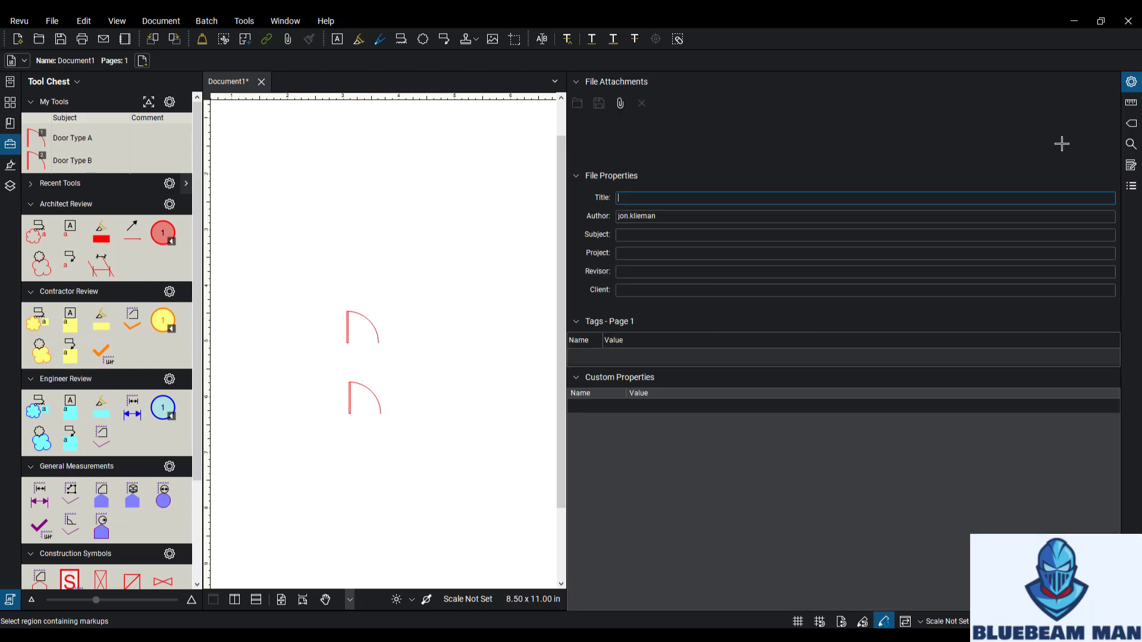
click(374, 326)
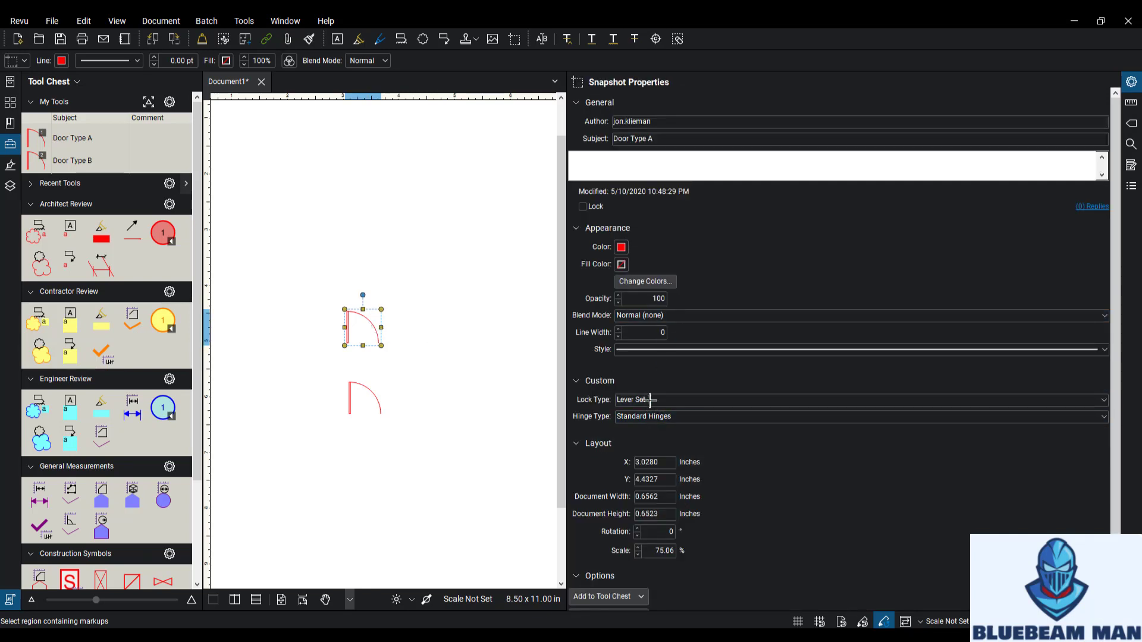
click(655, 417)
click(654, 417)
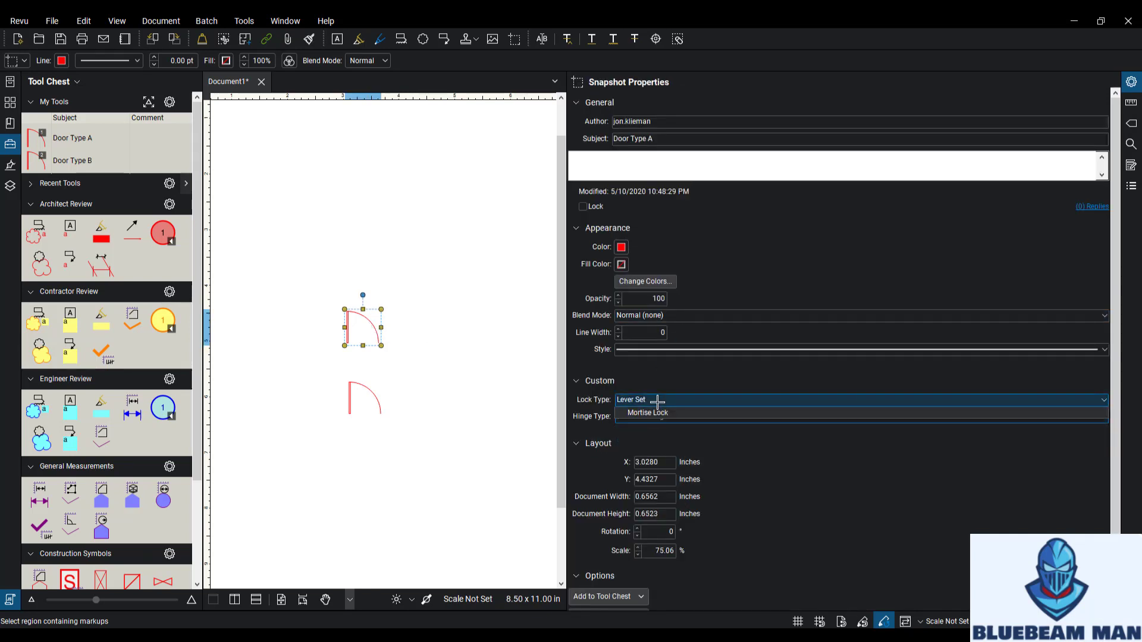
click(658, 381)
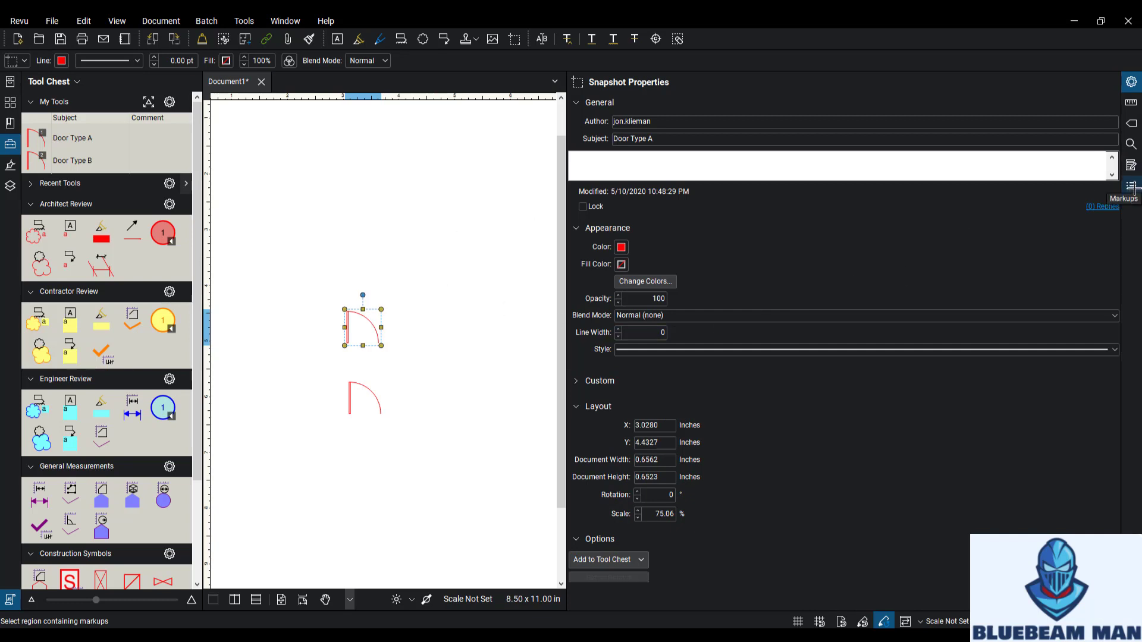
click(1132, 187)
- Place four more Door Type B markups in the upper part of the page using the saved tool
click(72, 160)
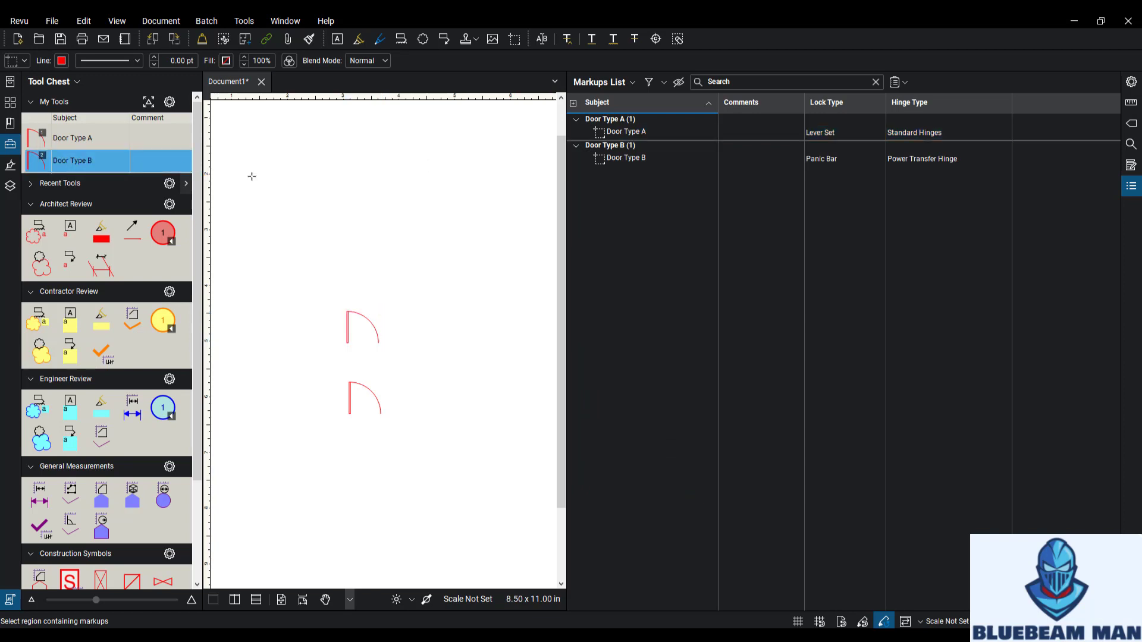
click(273, 185)
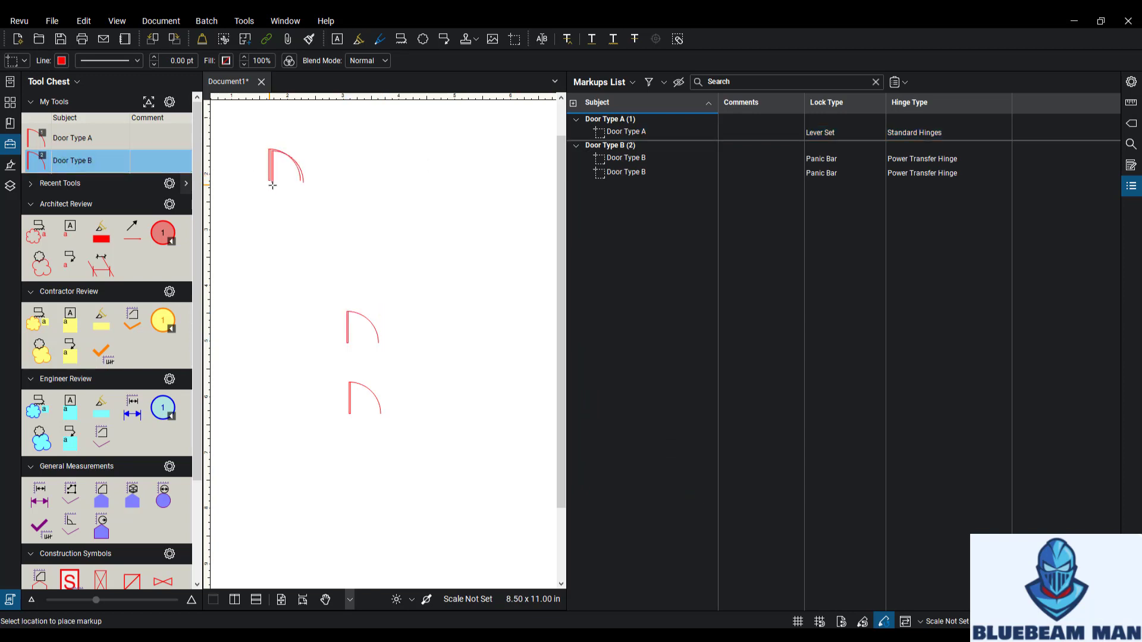
click(370, 190)
click(433, 248)
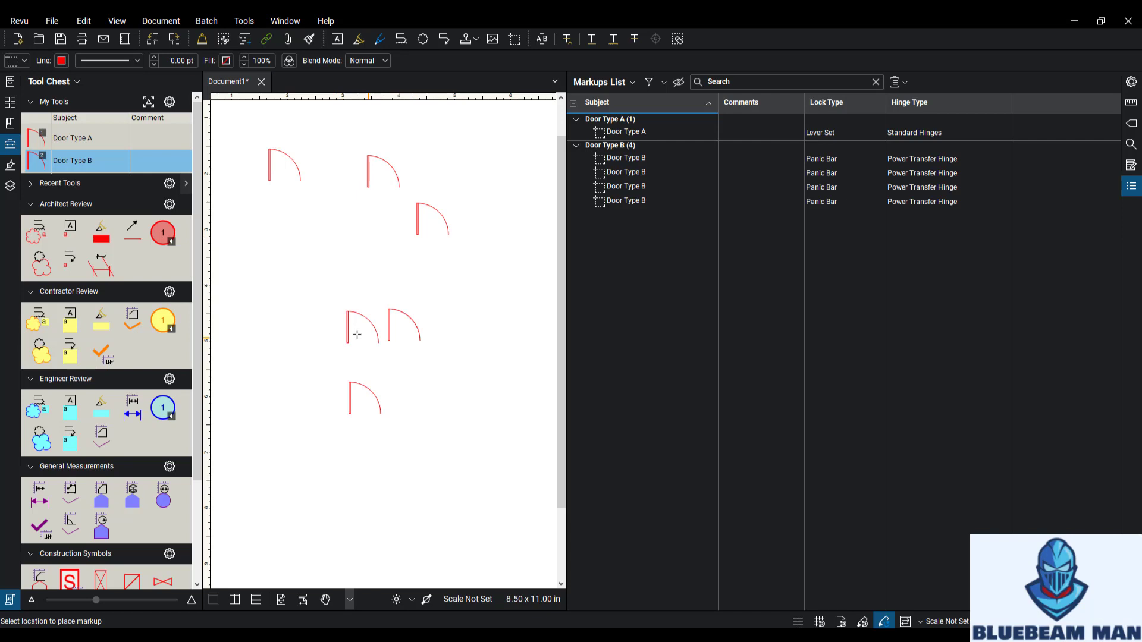
click(375, 255)
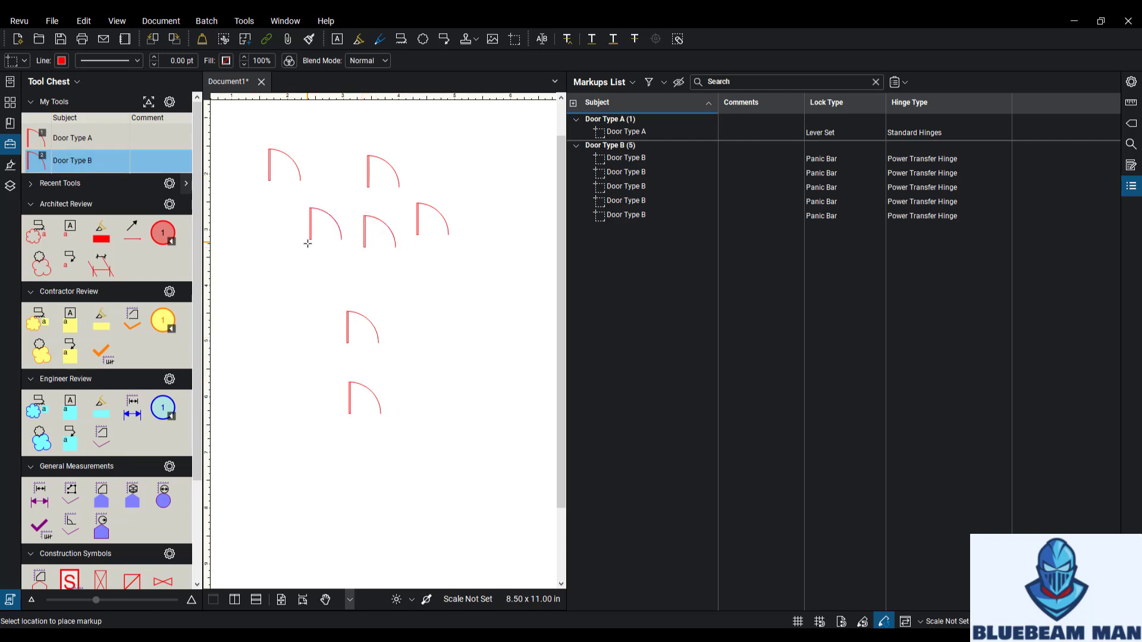
- Place three more Door Type A markups in a column along the page's left side using the saved tool
click(88, 138)
click(269, 253)
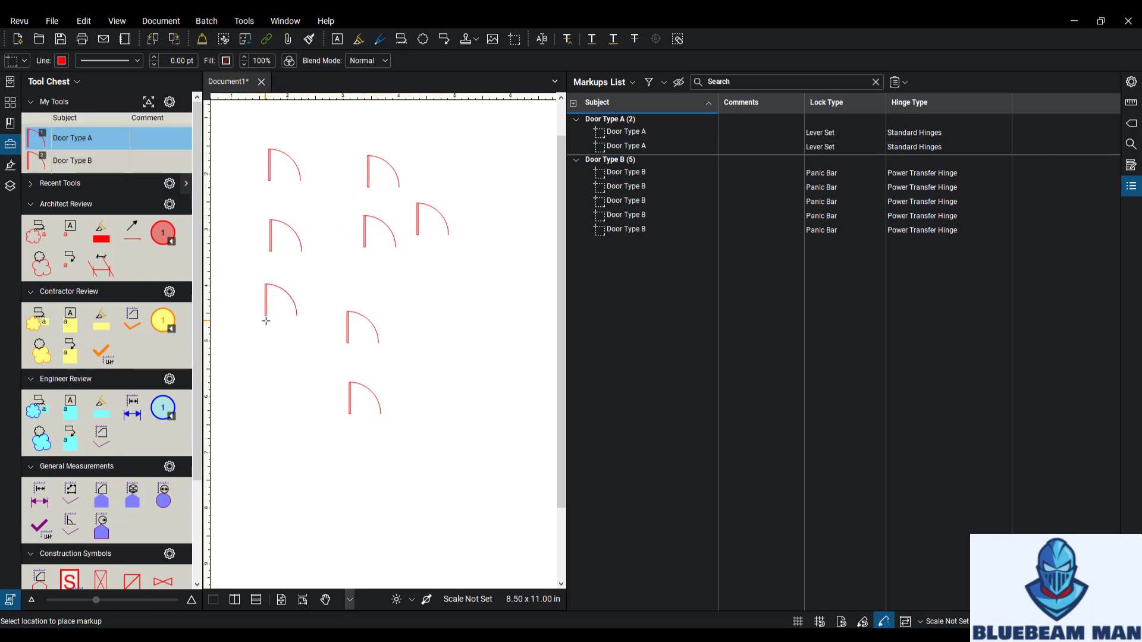
click(266, 313)
click(265, 375)
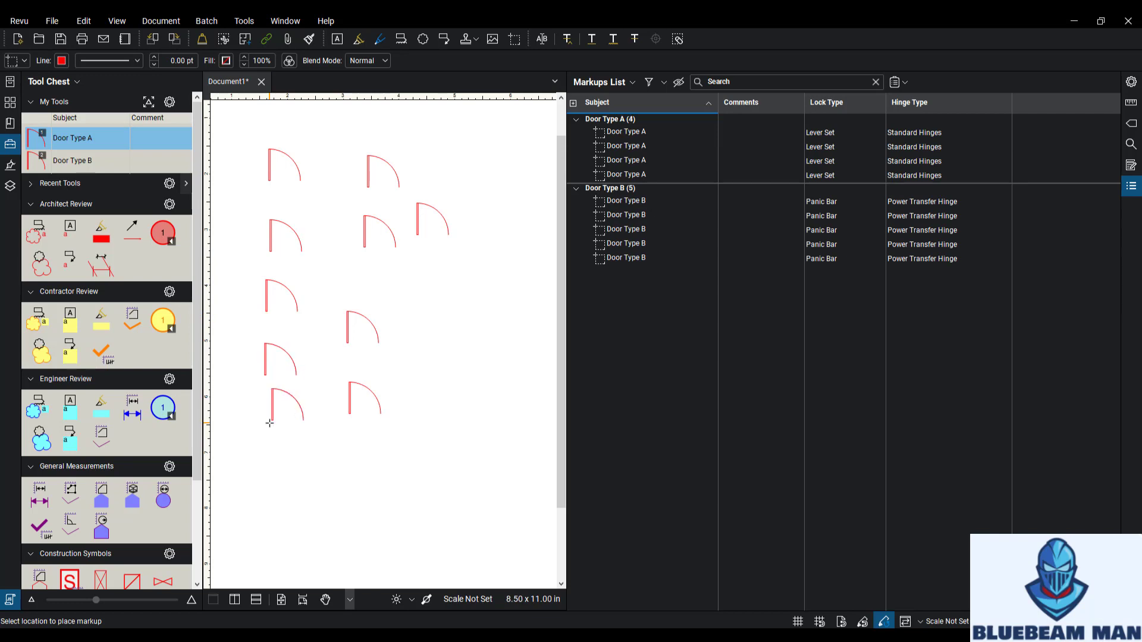
right_click(297, 434)
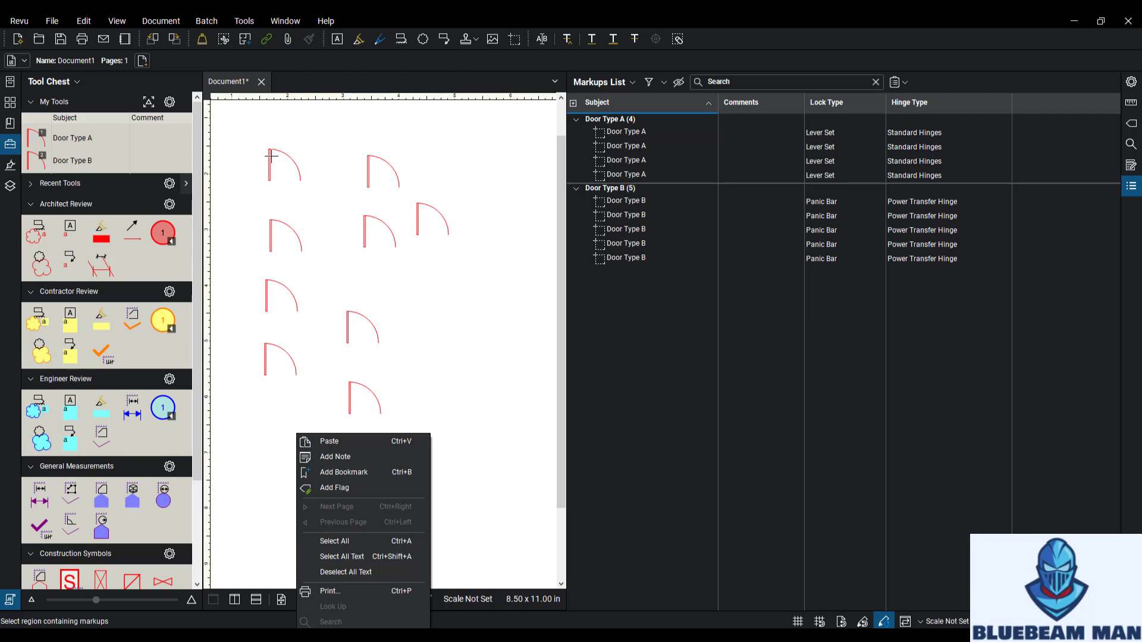
- Select all Door Type B entries in the Markups List to locate them on the page, then clear the selection
click(627, 257)
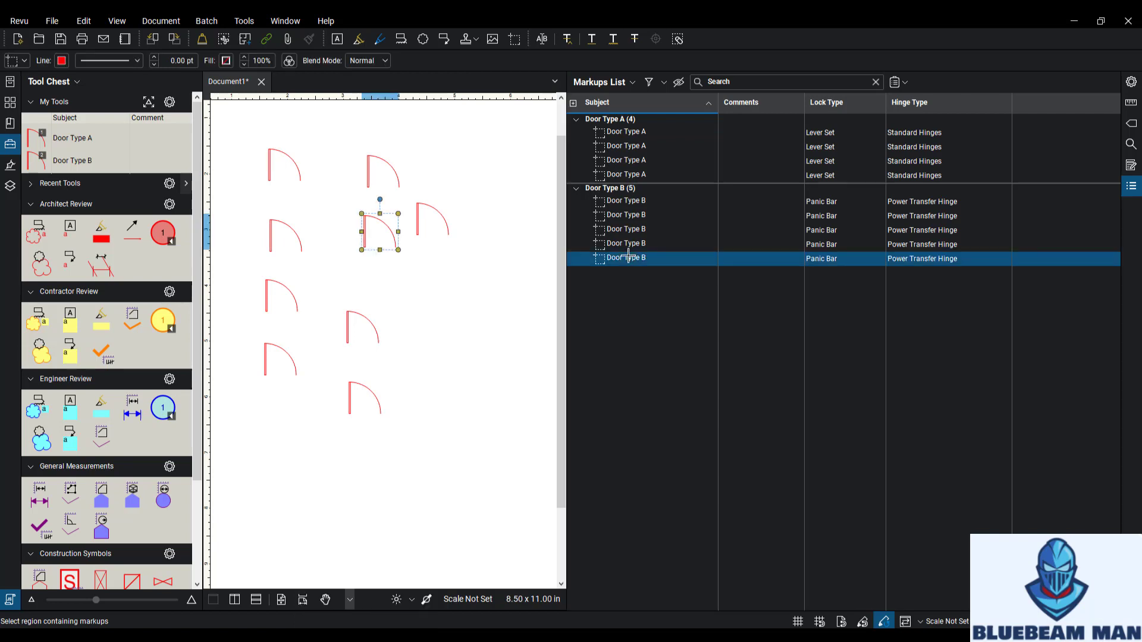
shift+click(632, 204)
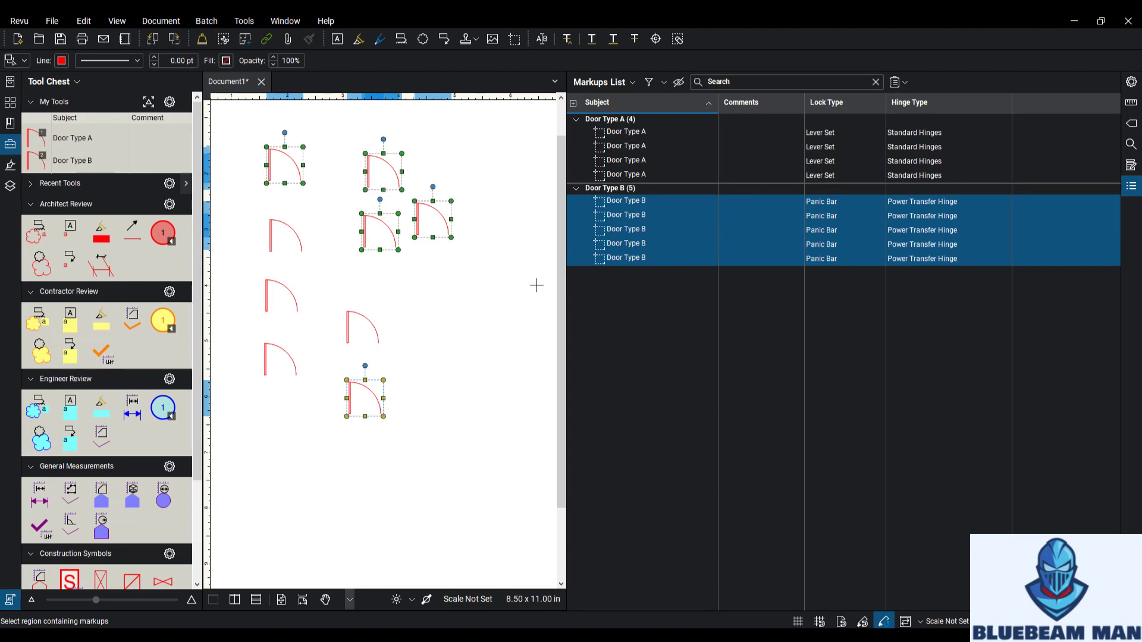
click(470, 295)
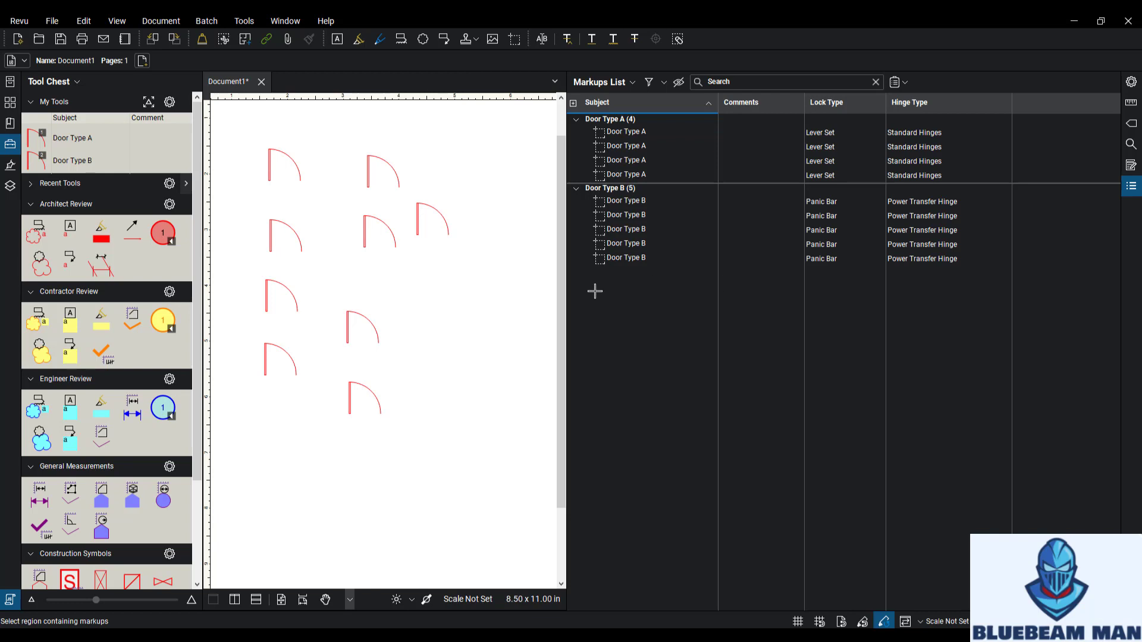
- Collapse the Markups List and draw a small circle with the Ellipse tool on the blank area beside the doors
double_click(567, 299)
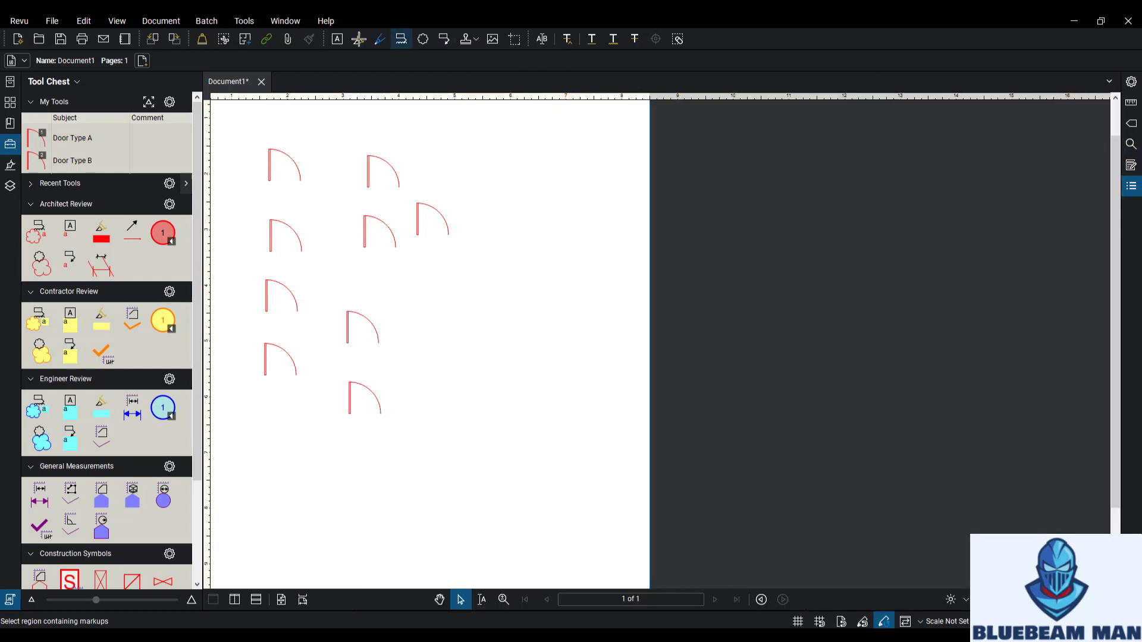
click(244, 22)
mouse_move(262, 36)
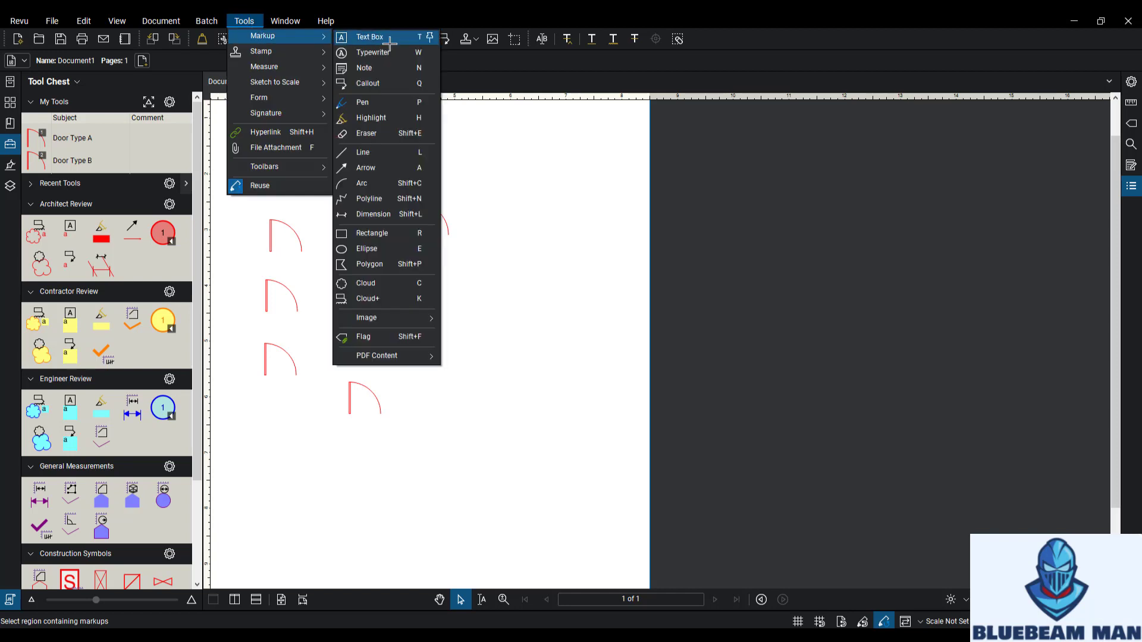
click(367, 249)
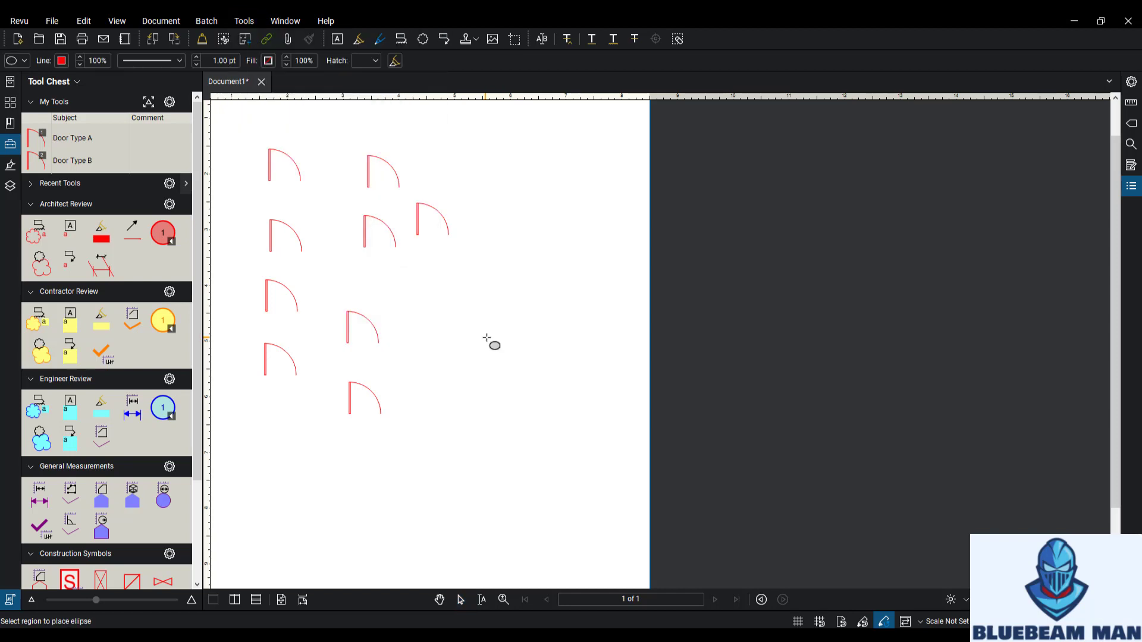
mouse_move(473, 323)
mouse_down()
mouse_move(525, 382)
mouse_move(489, 337)
mouse_up()
key(Escape)
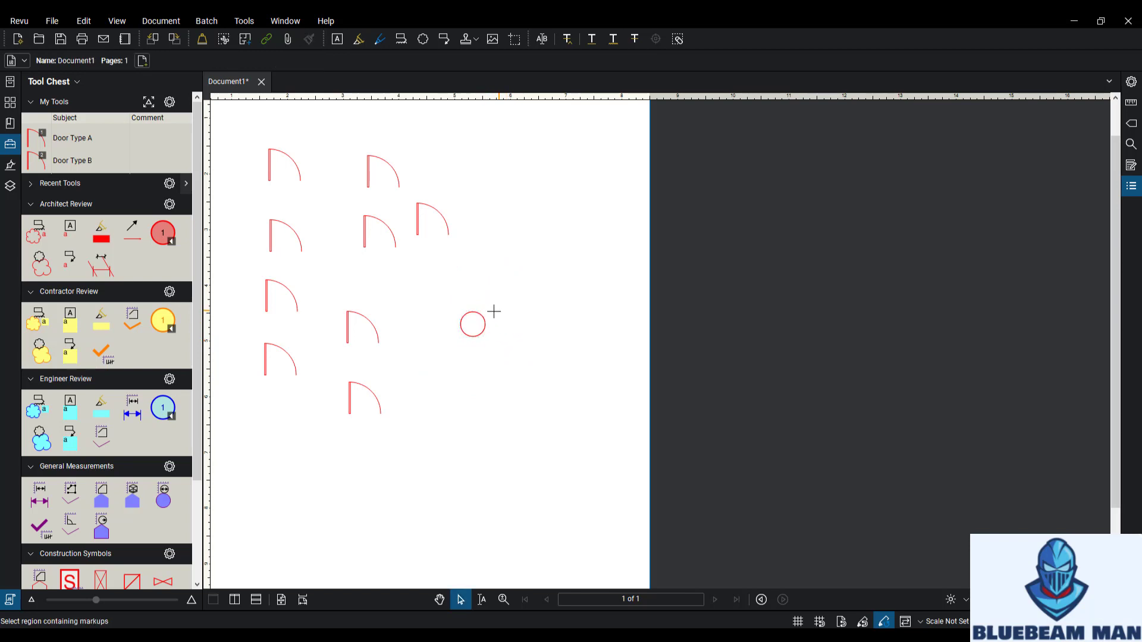
- Give the circle a yellow fill and a 1.75 pt line width
click(482, 320)
click(268, 60)
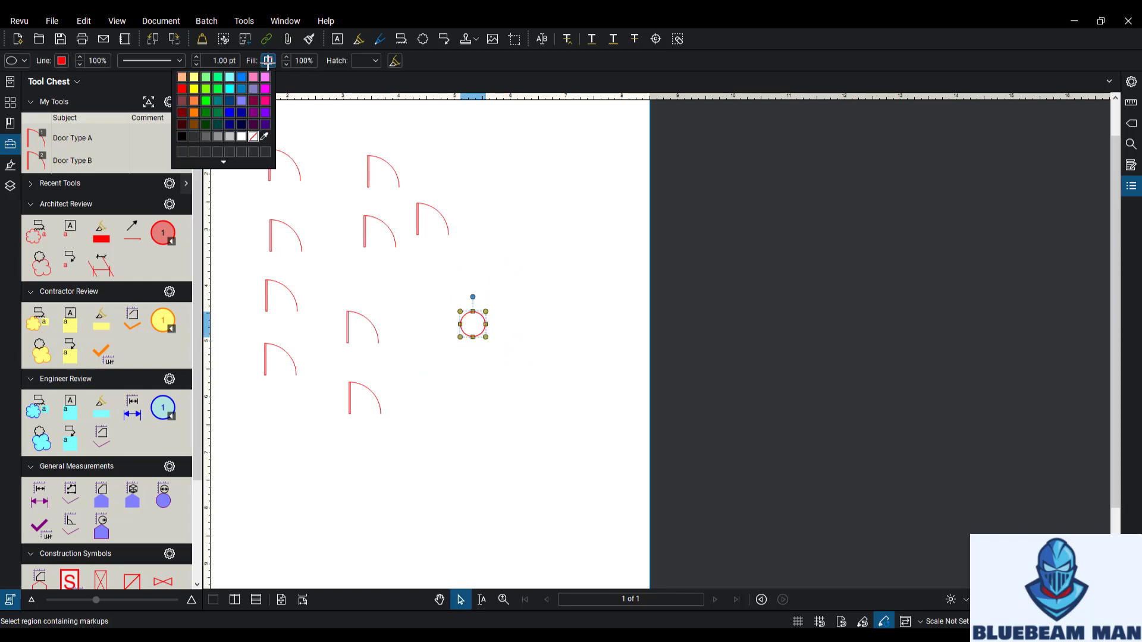
click(195, 89)
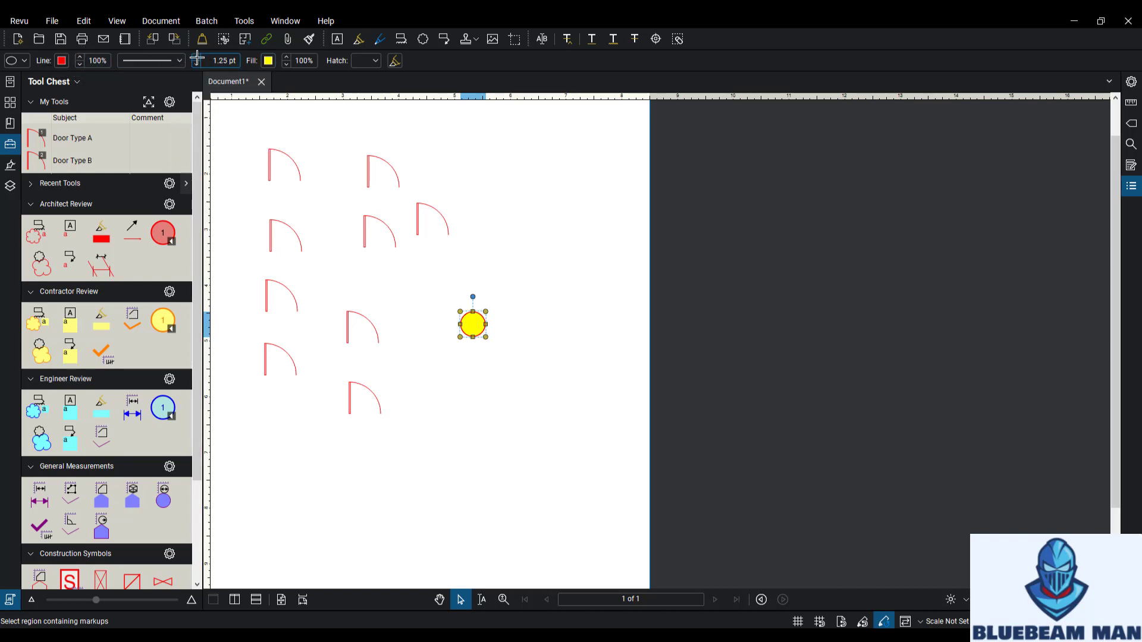
click(454, 322)
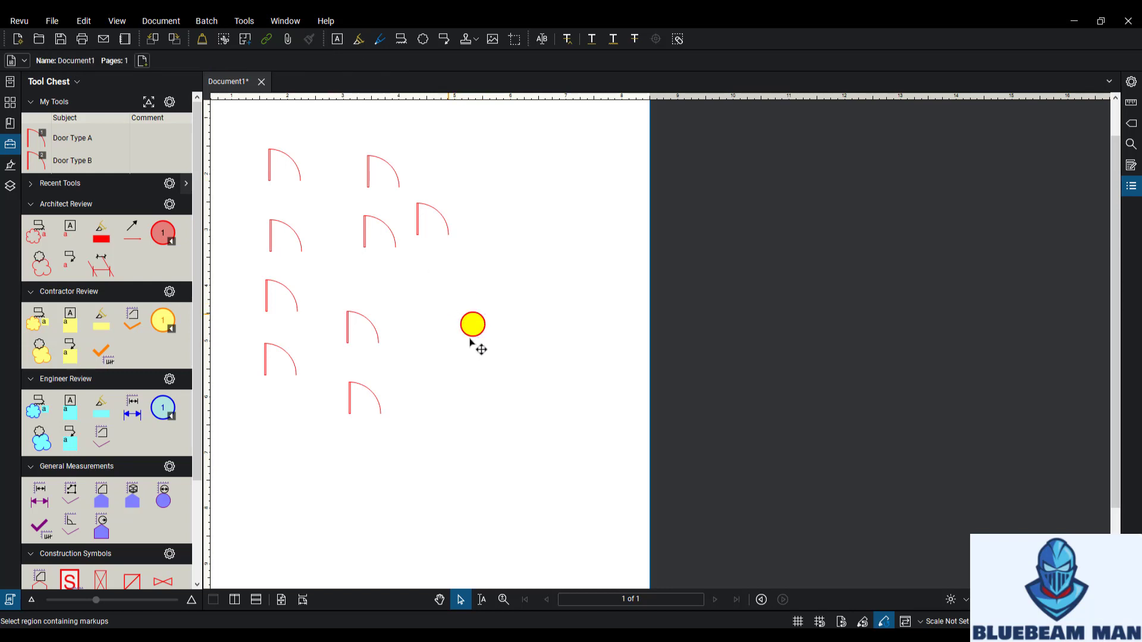
- Add the yellow circle to the My Tools set and rename the saved tool Door Type A
click(478, 335)
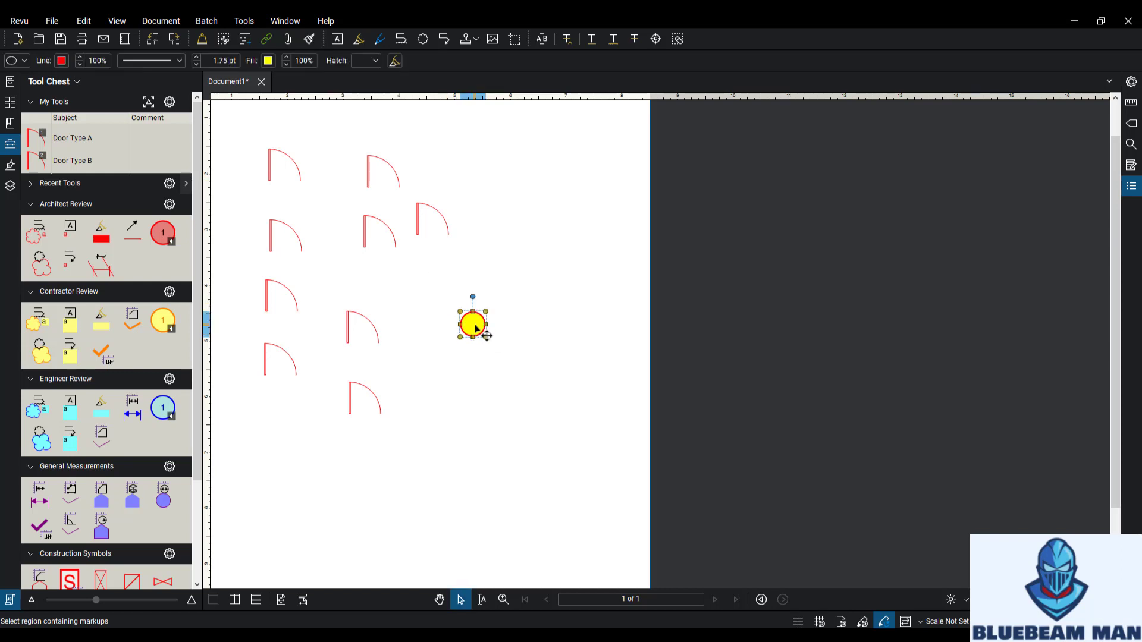
right_click(476, 326)
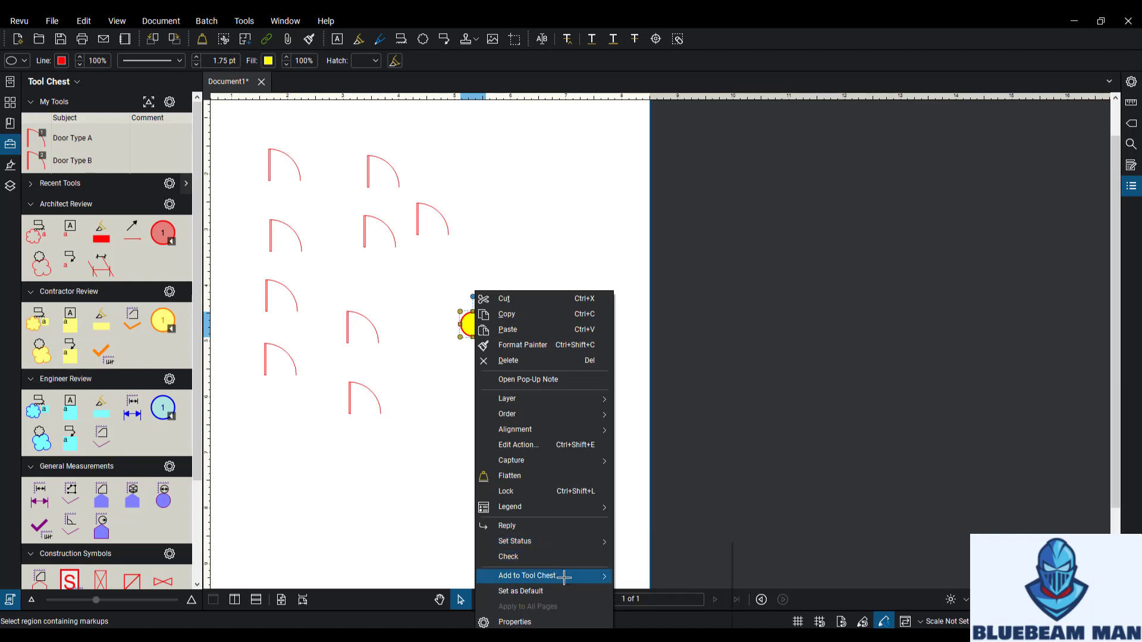
mouse_move(564, 576)
click(649, 545)
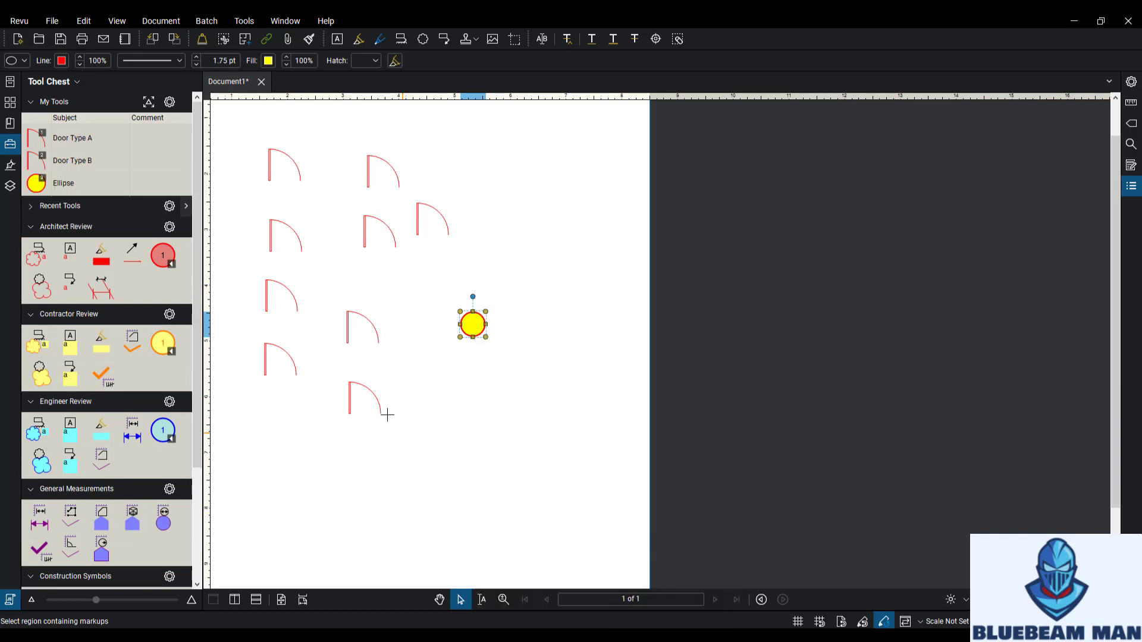
click(75, 179)
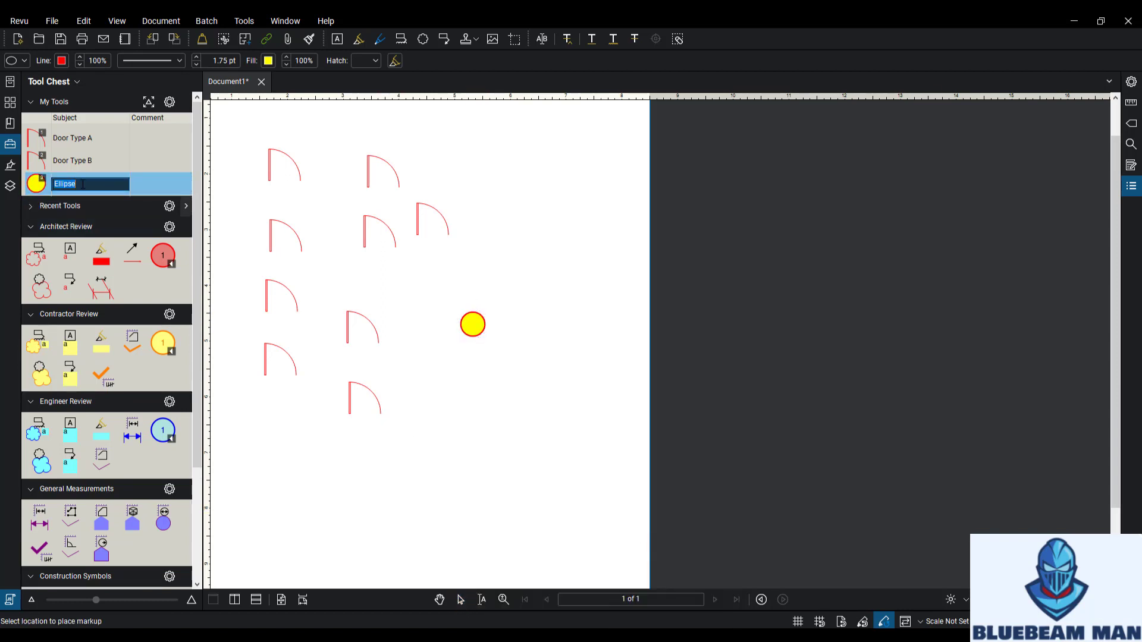
text(T)
key(Return)
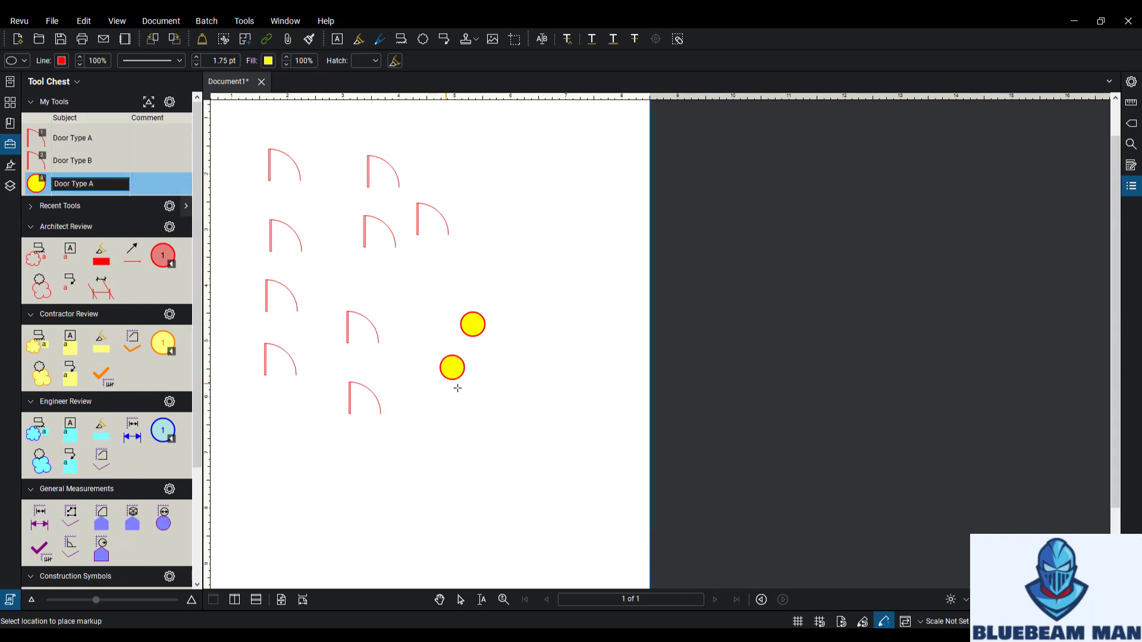
right_click(413, 386)
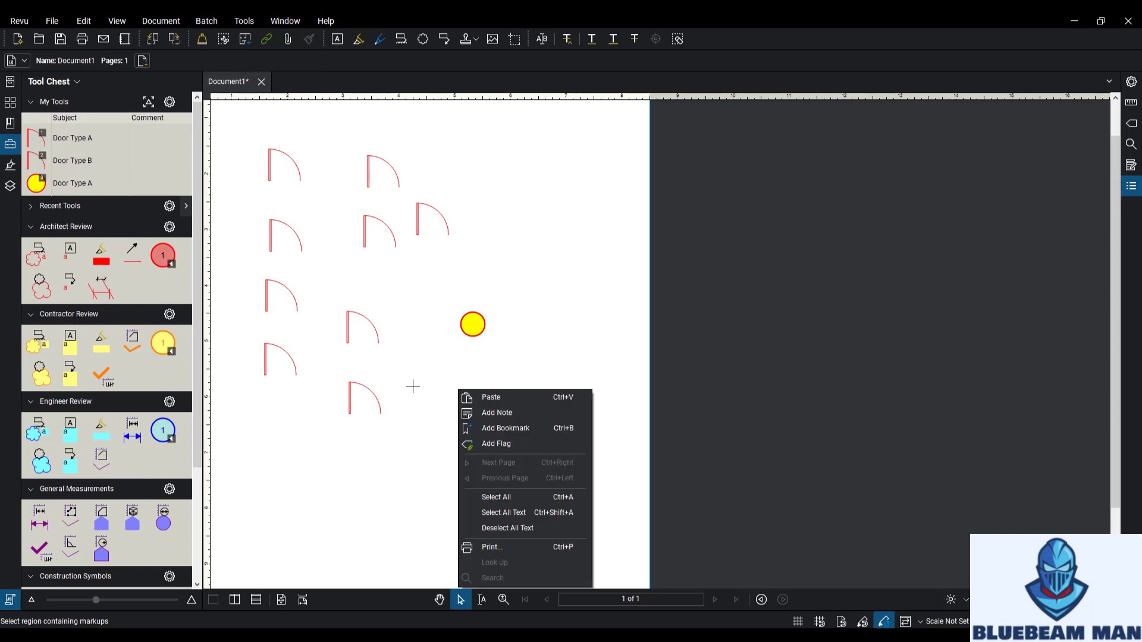
- Set the yellow circle tool's custom Lock Type to Lever Set and Hinge Type to Standard Hinges
click(1120, 294)
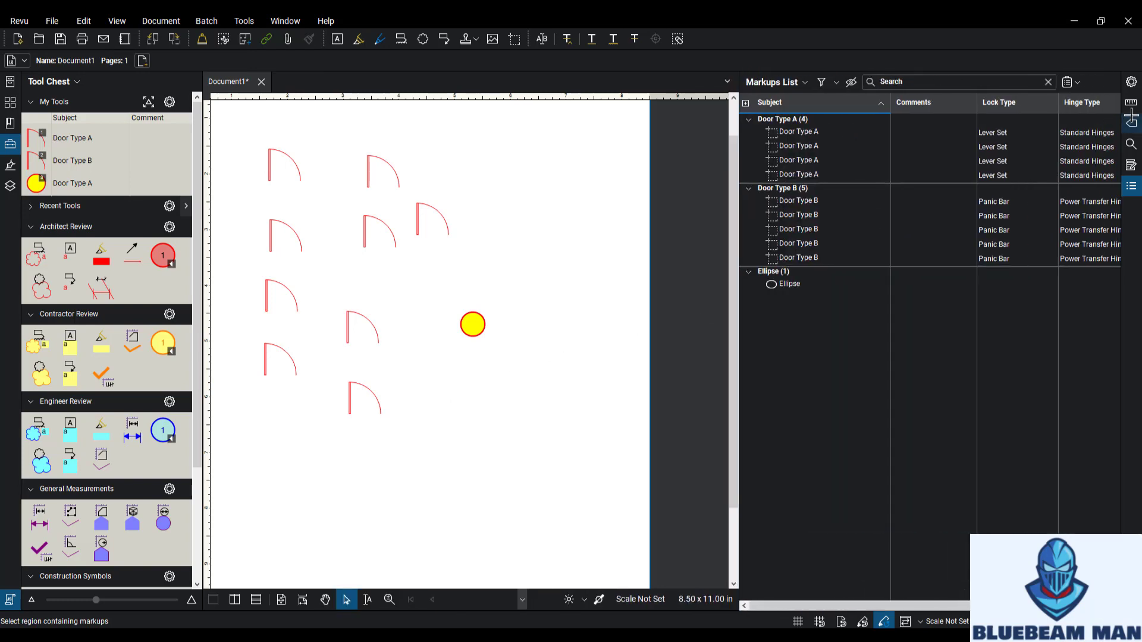
click(1131, 81)
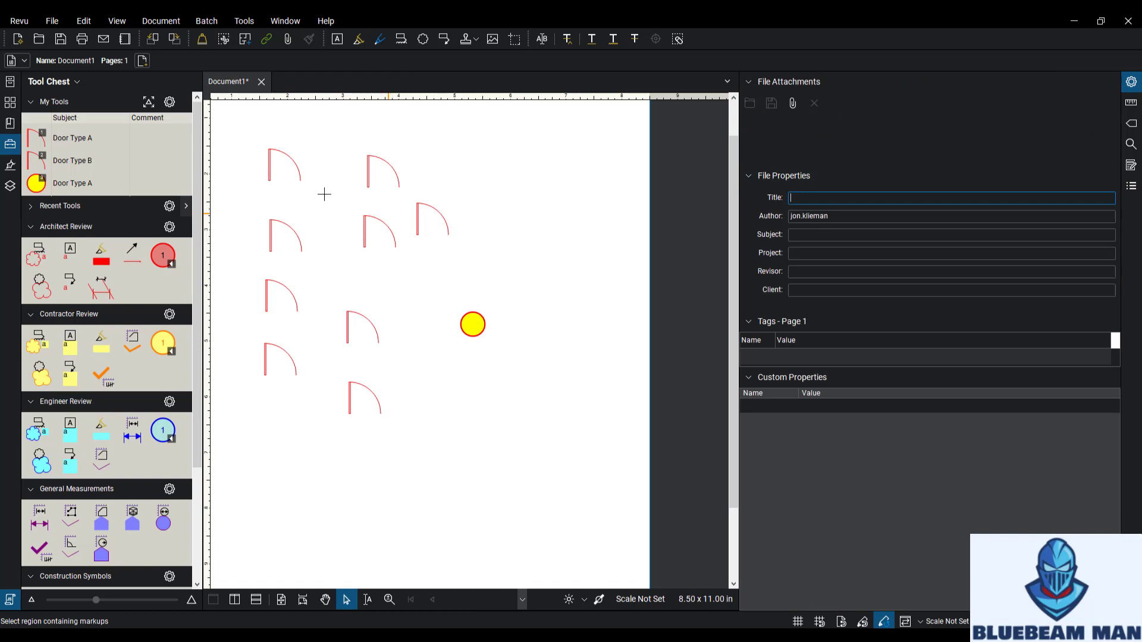
click(71, 183)
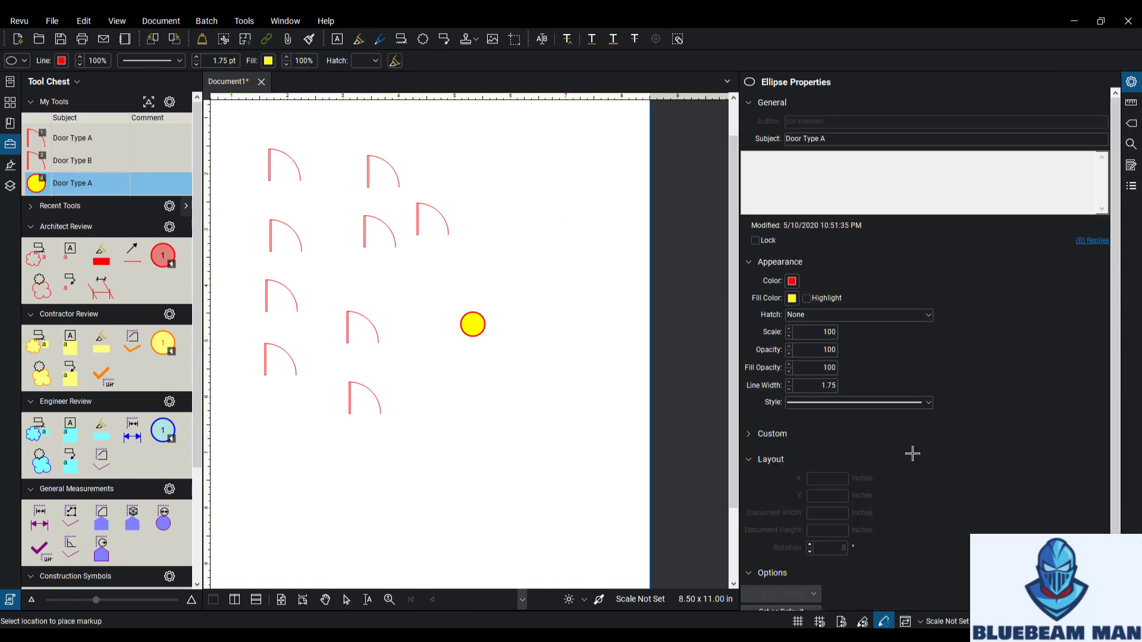
scroll(928, 357, down, 1)
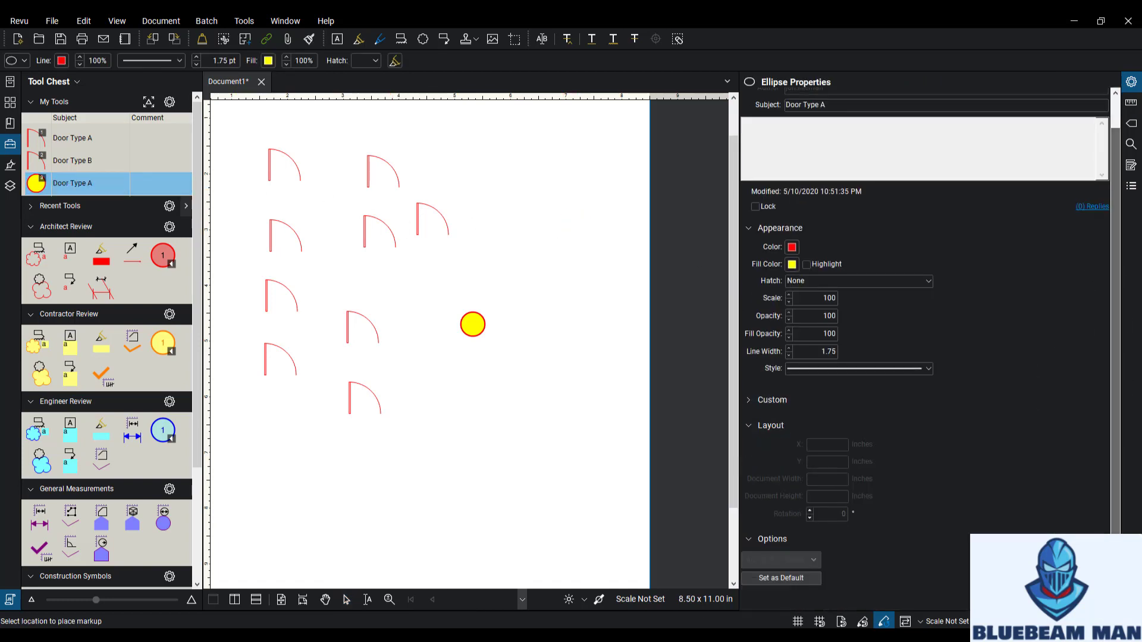
click(748, 400)
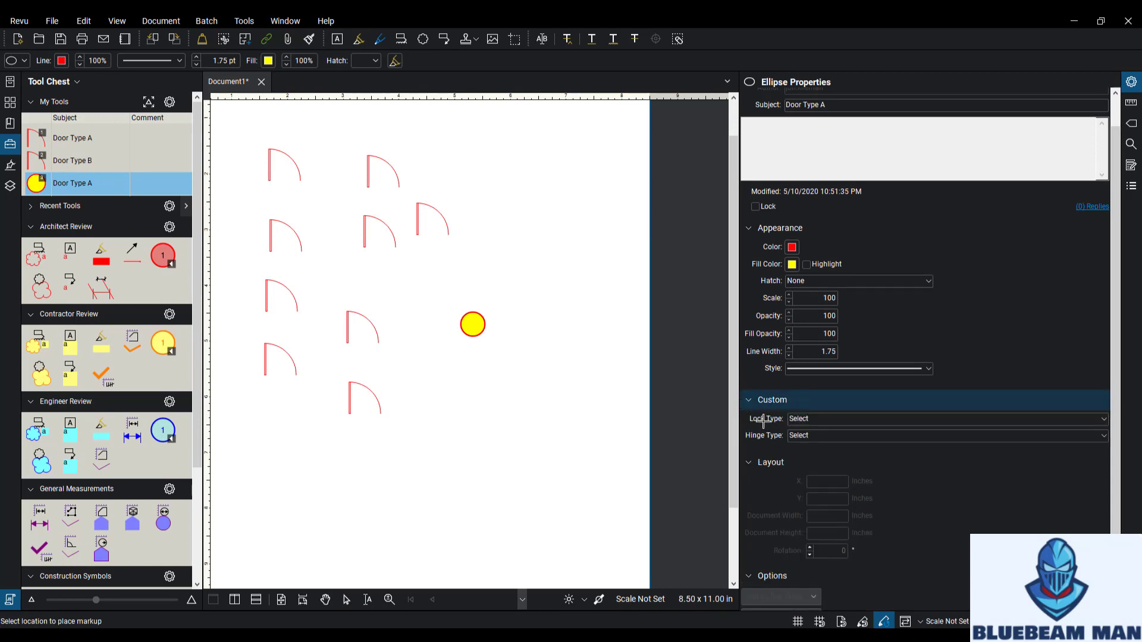
click(858, 420)
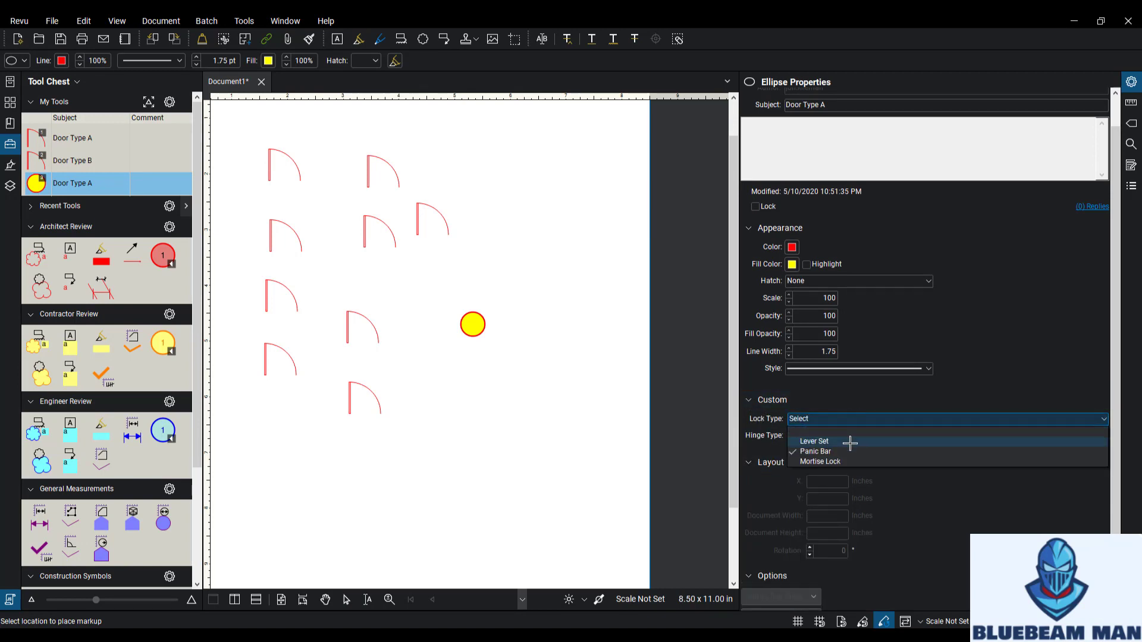
click(850, 443)
click(851, 435)
click(856, 457)
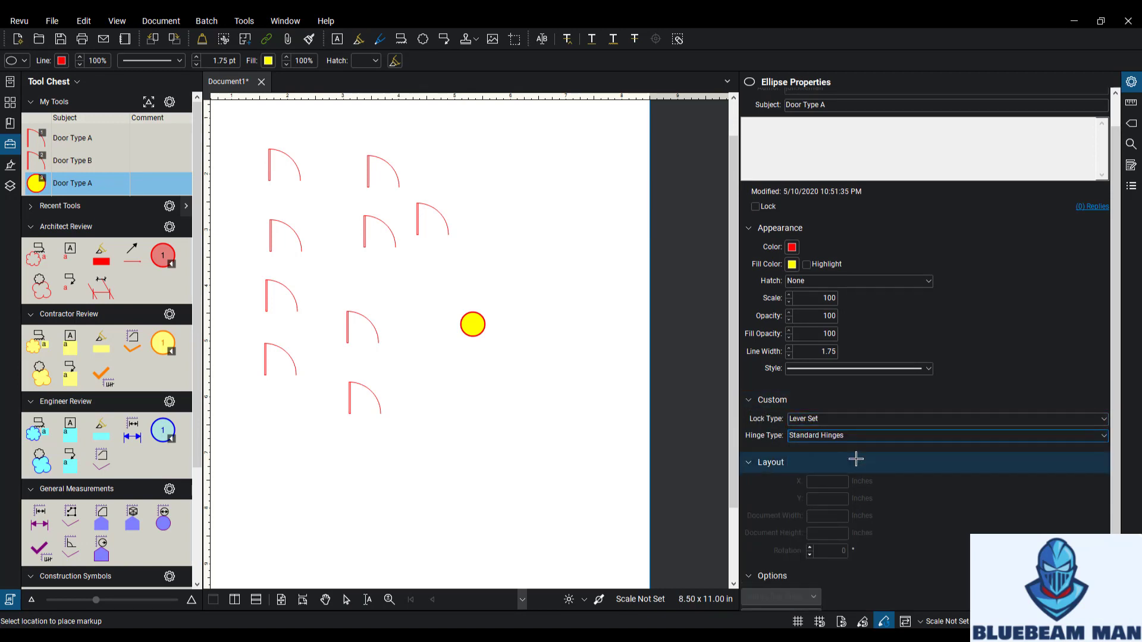
key(Escape)
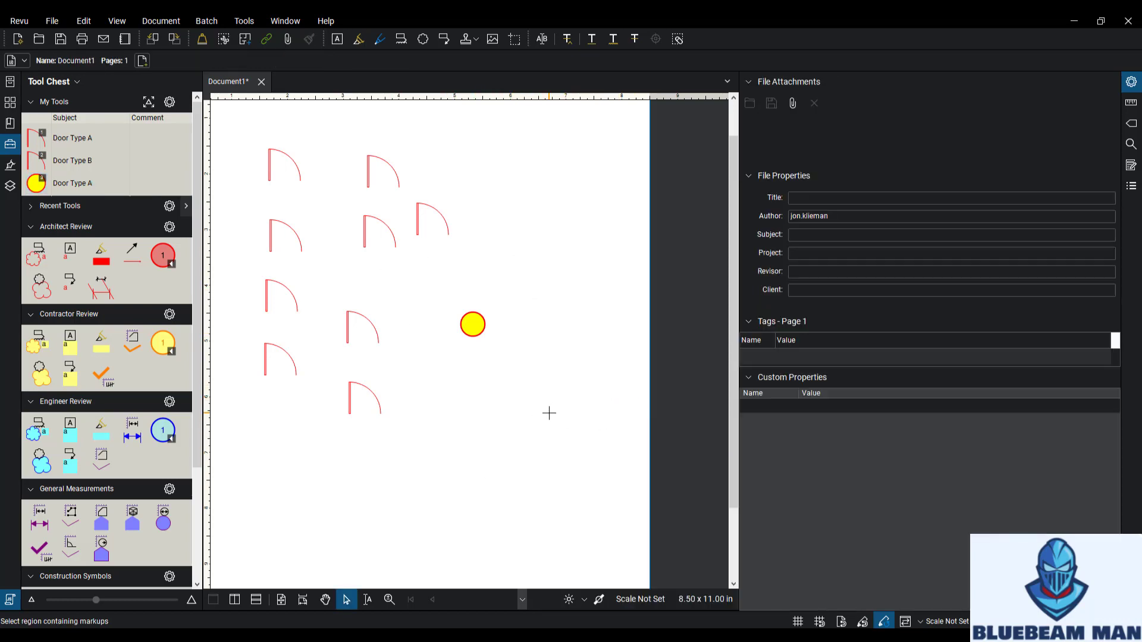
- Place eleven yellow circle Door Type A markups around the page using the saved tool
click(68, 183)
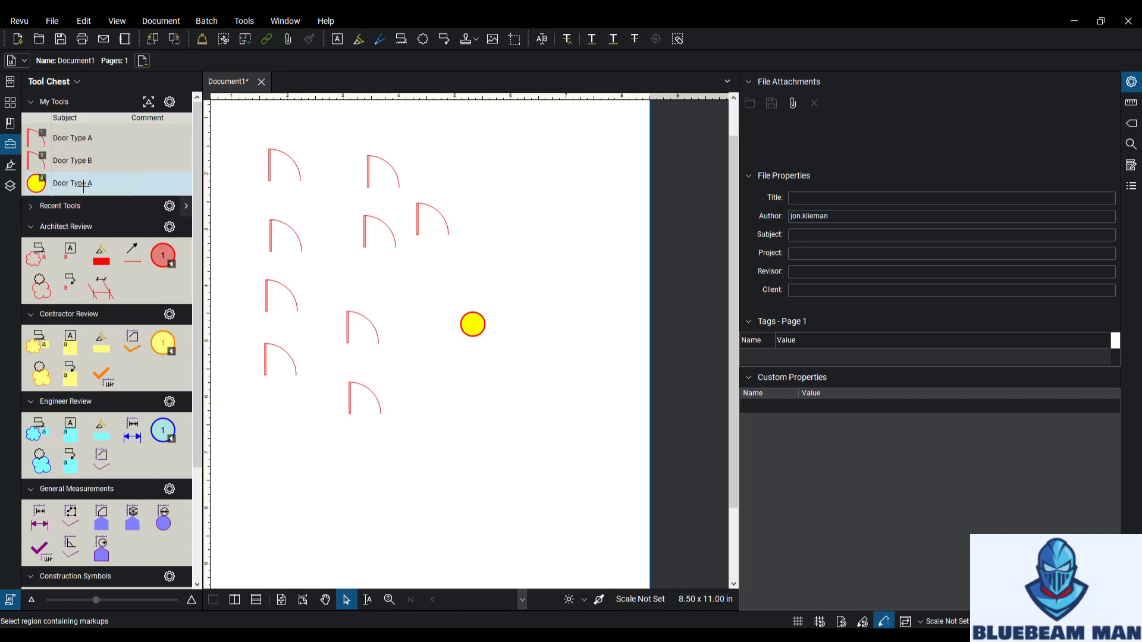
click(425, 375)
click(489, 414)
click(543, 348)
click(527, 217)
click(496, 178)
click(467, 285)
click(376, 288)
click(316, 308)
click(315, 397)
click(330, 479)
click(441, 495)
key(Escape)
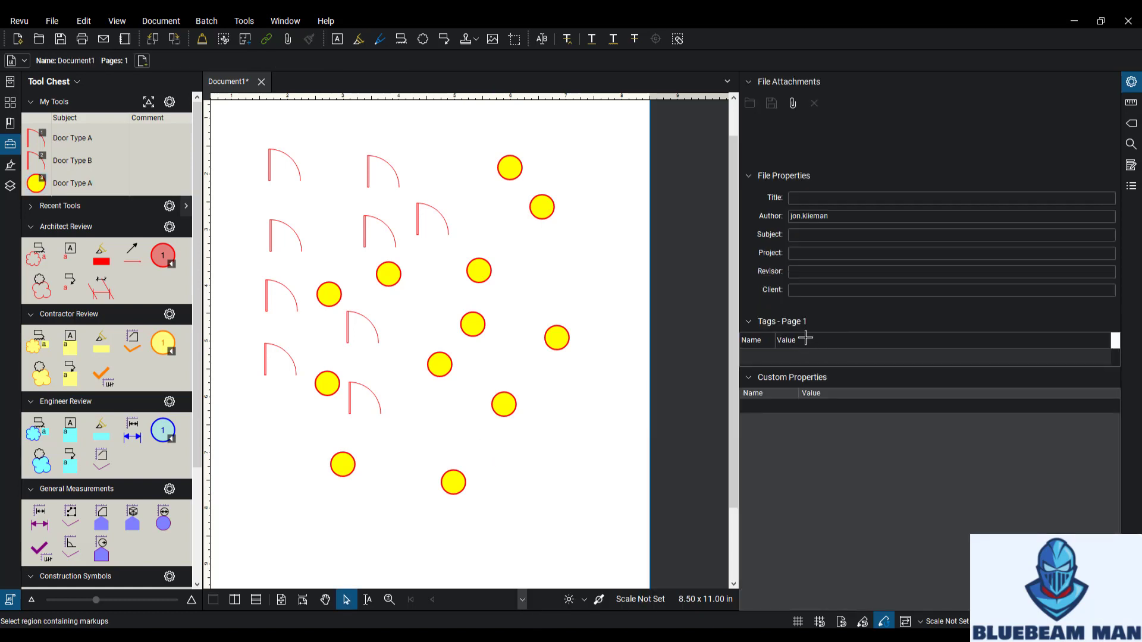
- Show the Markups List in a wider panel and filter its Subject column to Door Type A
drag(738, 303, 558, 309)
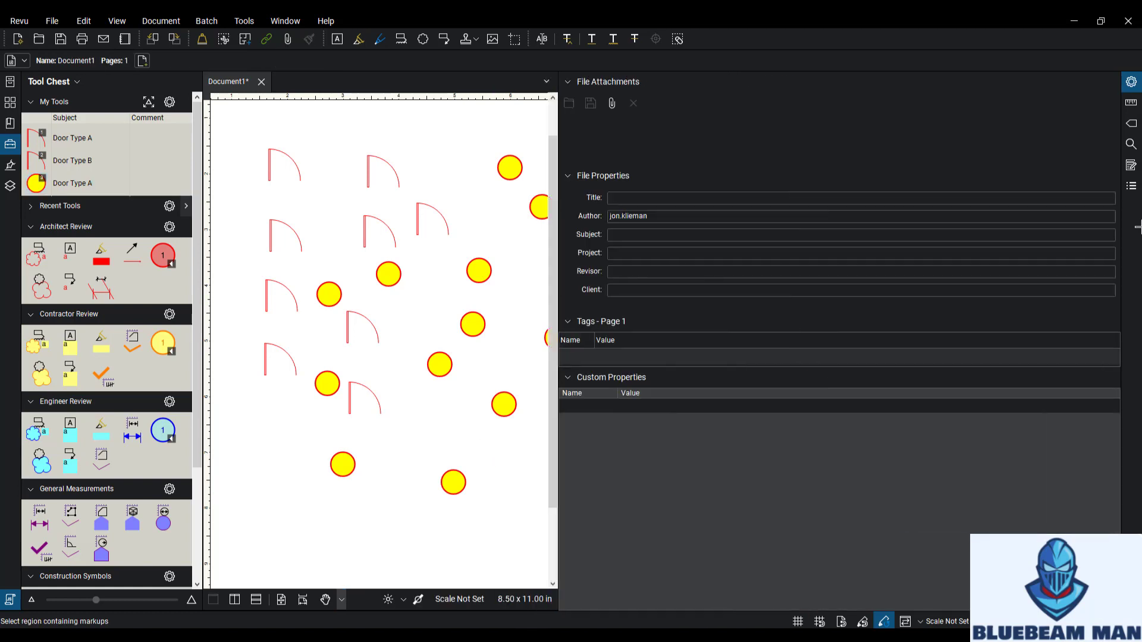
click(1132, 185)
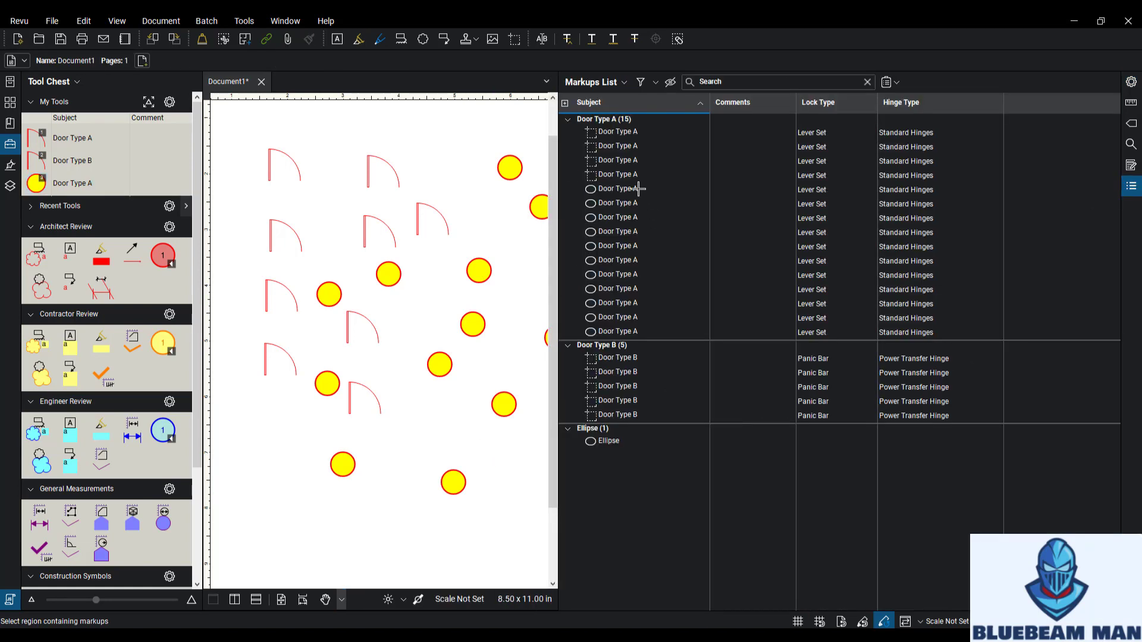
click(641, 82)
click(700, 104)
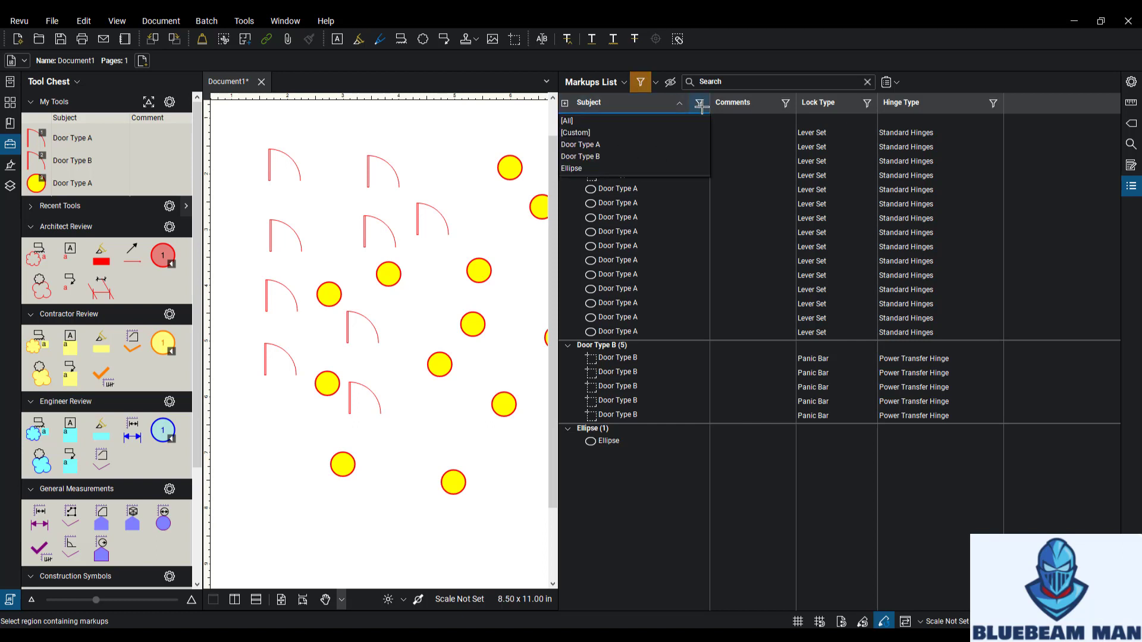
click(660, 145)
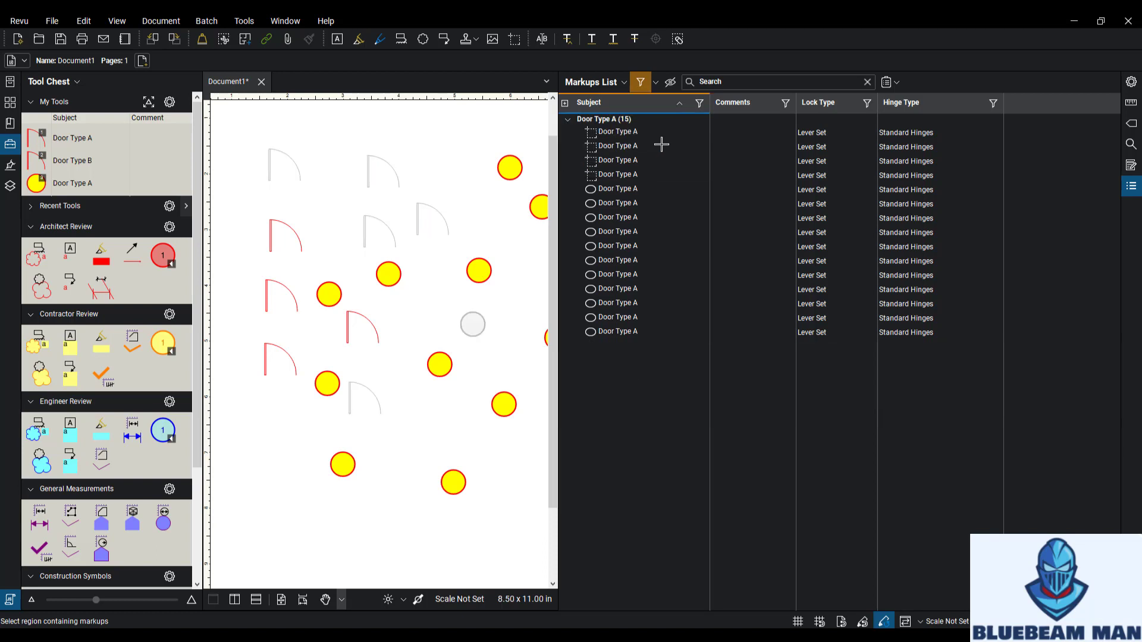
- Group the filtered markups by Hinge Type, Lock Type and Subject in turn, then turn off the filter
click(931, 103)
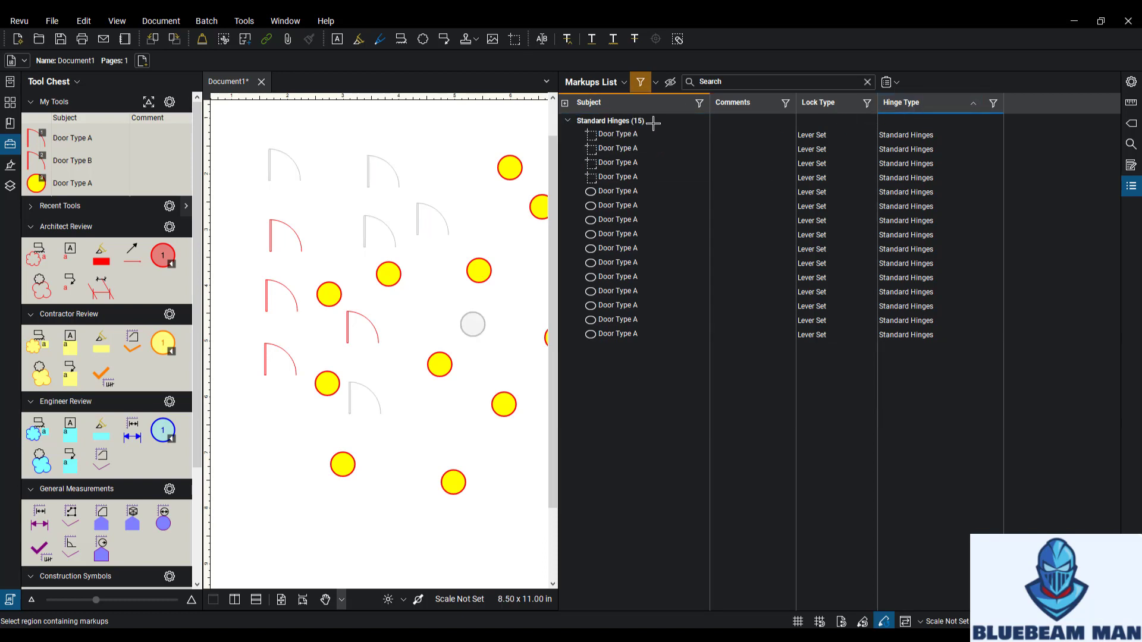
click(826, 104)
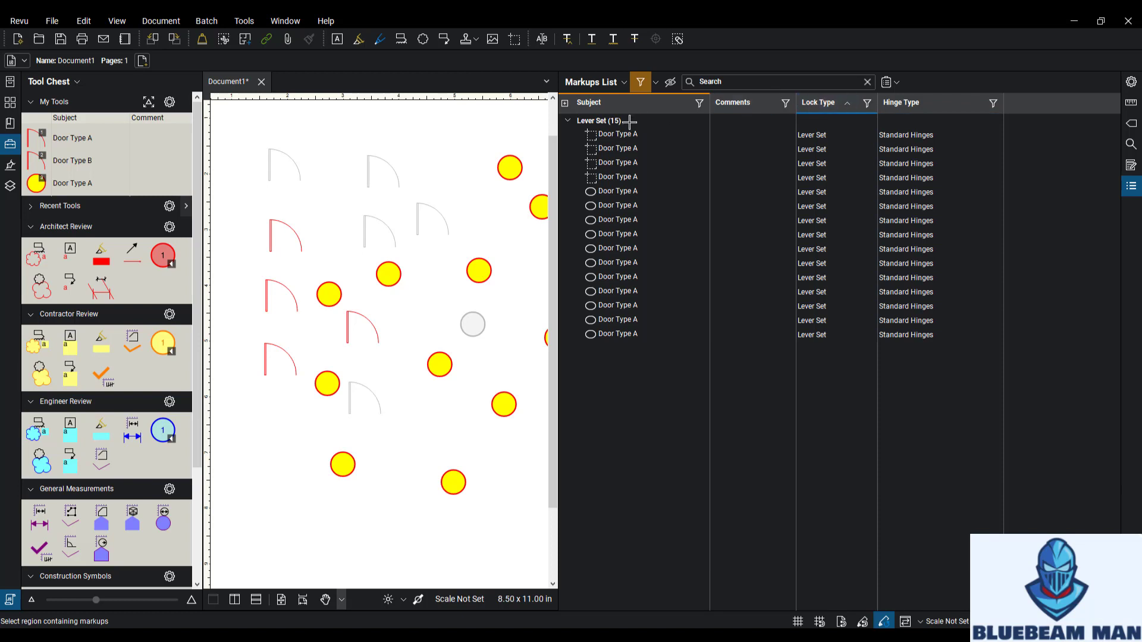
click(620, 105)
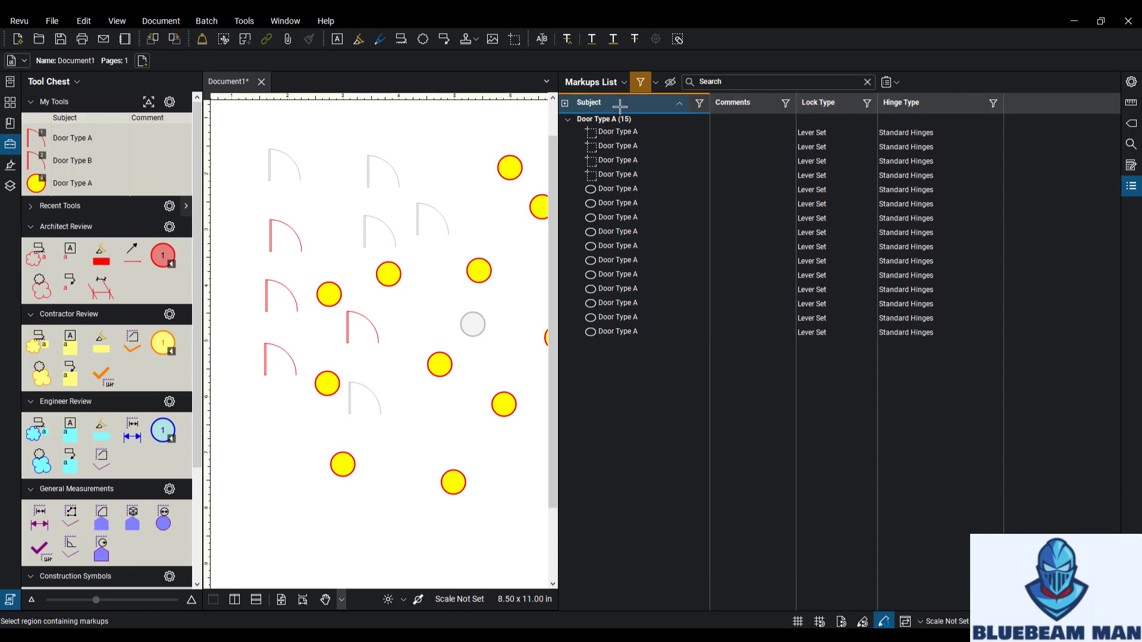
click(641, 82)
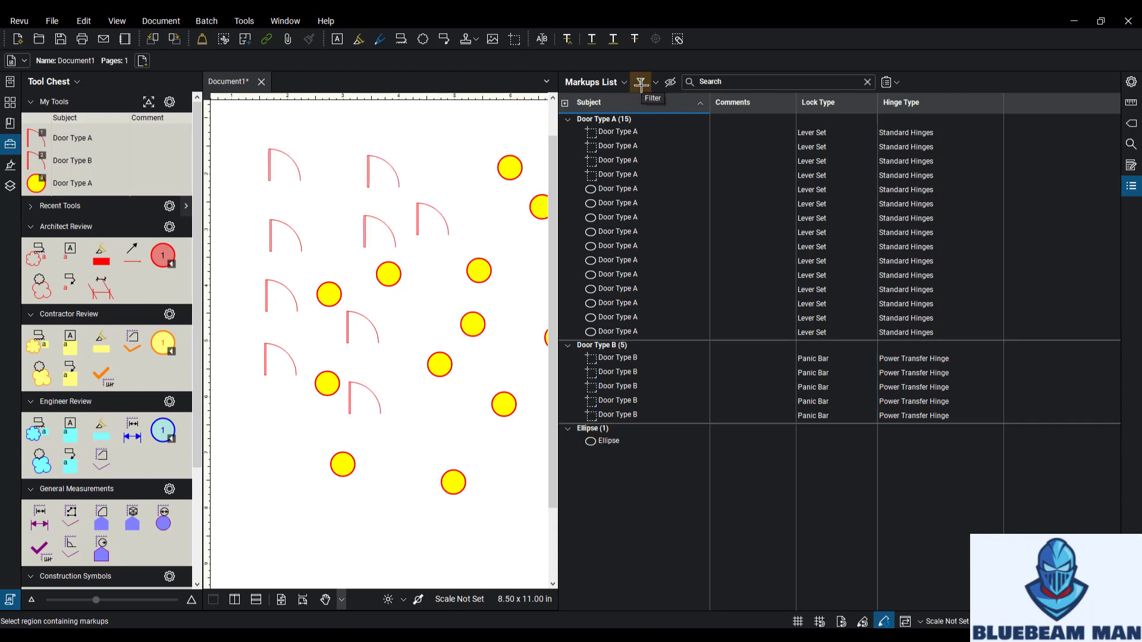
- Sort all markups by Hinge Type in both orders, group them by Lock Type, and narrow the Markups List
click(959, 104)
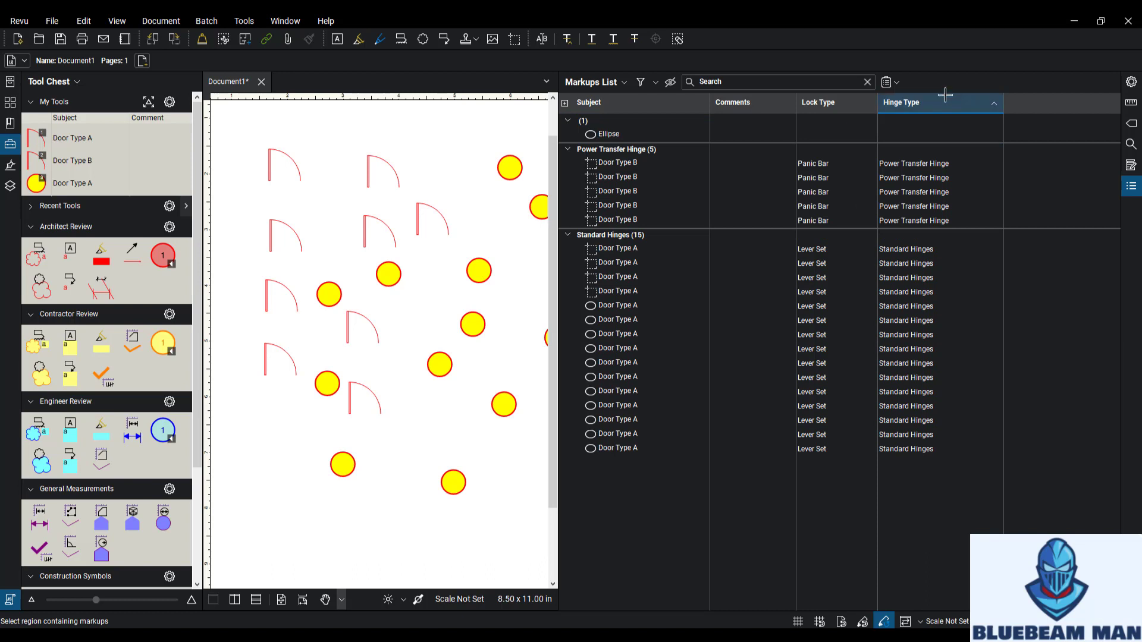
click(950, 105)
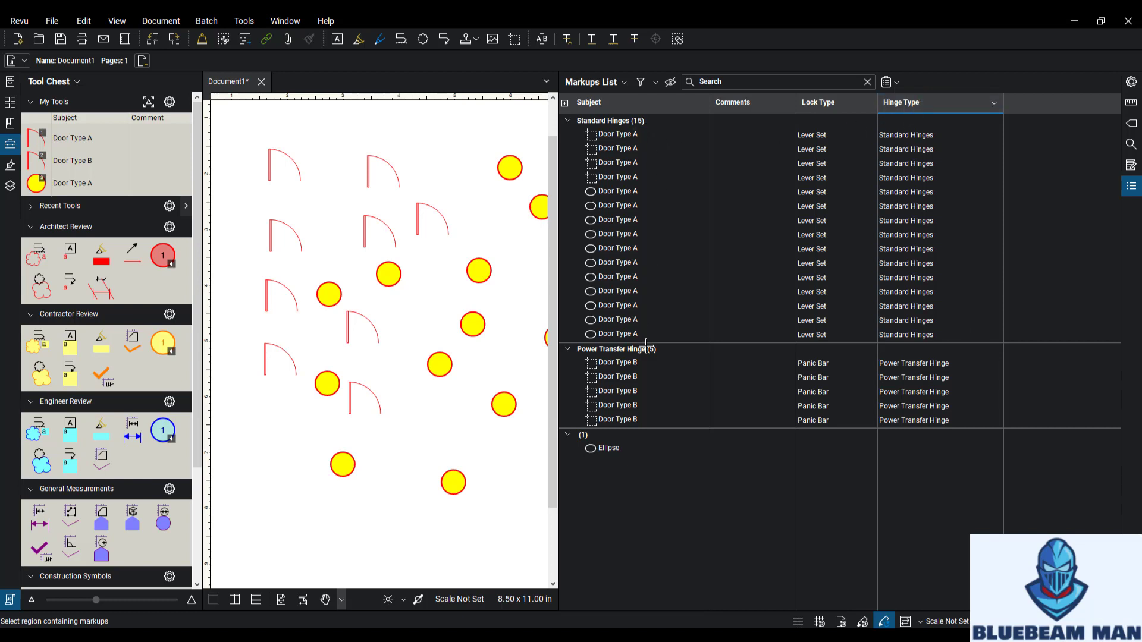
click(824, 106)
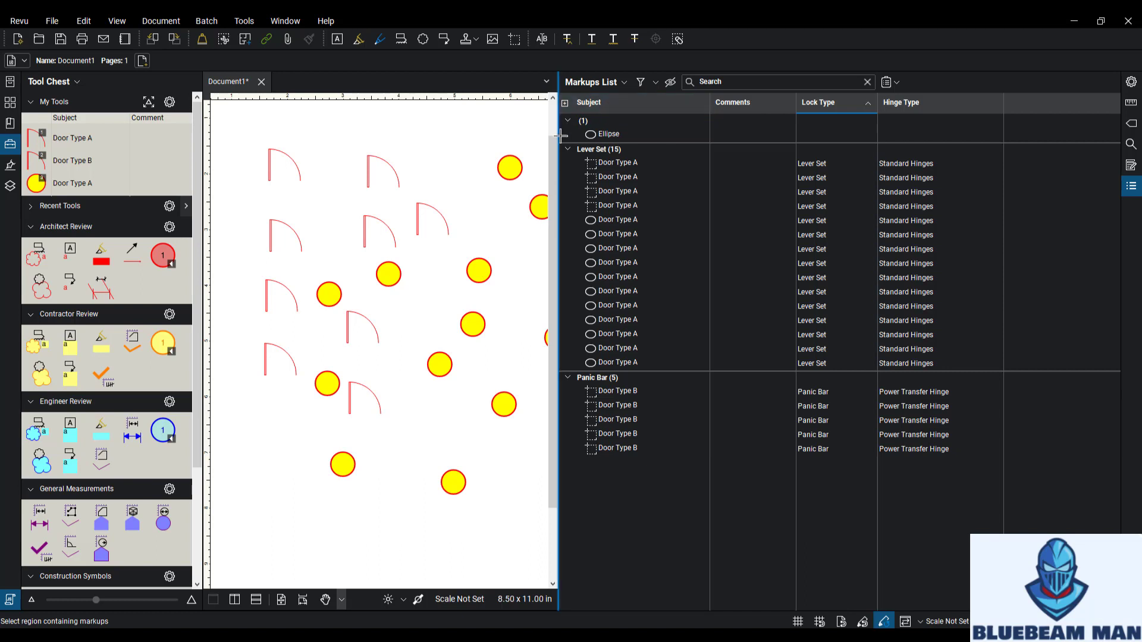
drag(558, 137, 690, 137)
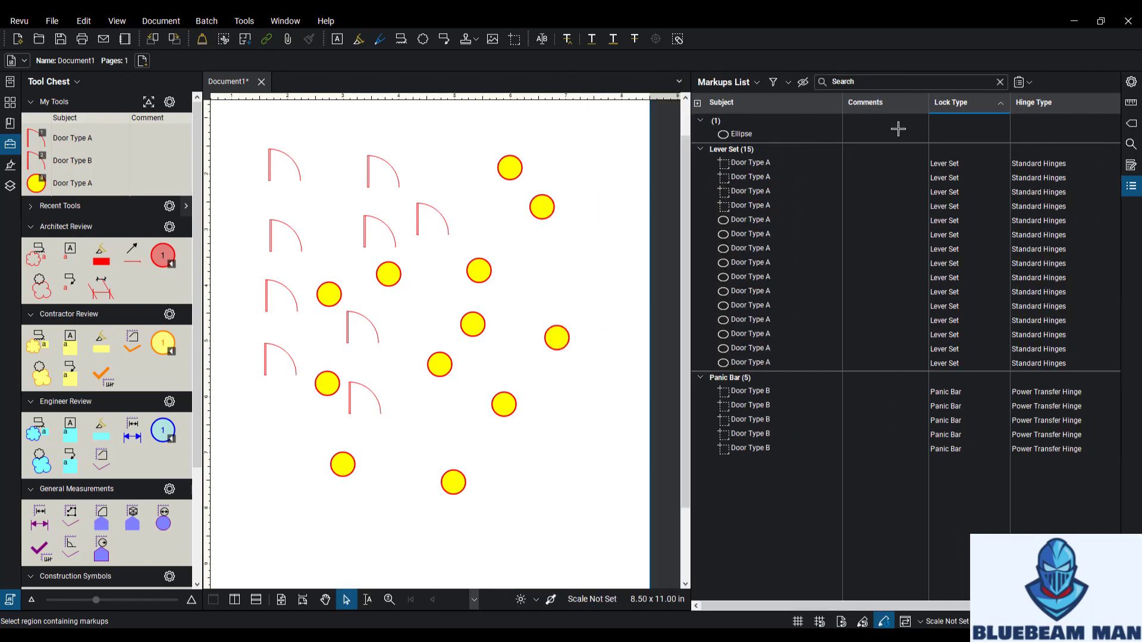
- Add a custom column named Level with the Choice type to the Markups List
click(758, 82)
mouse_move(729, 100)
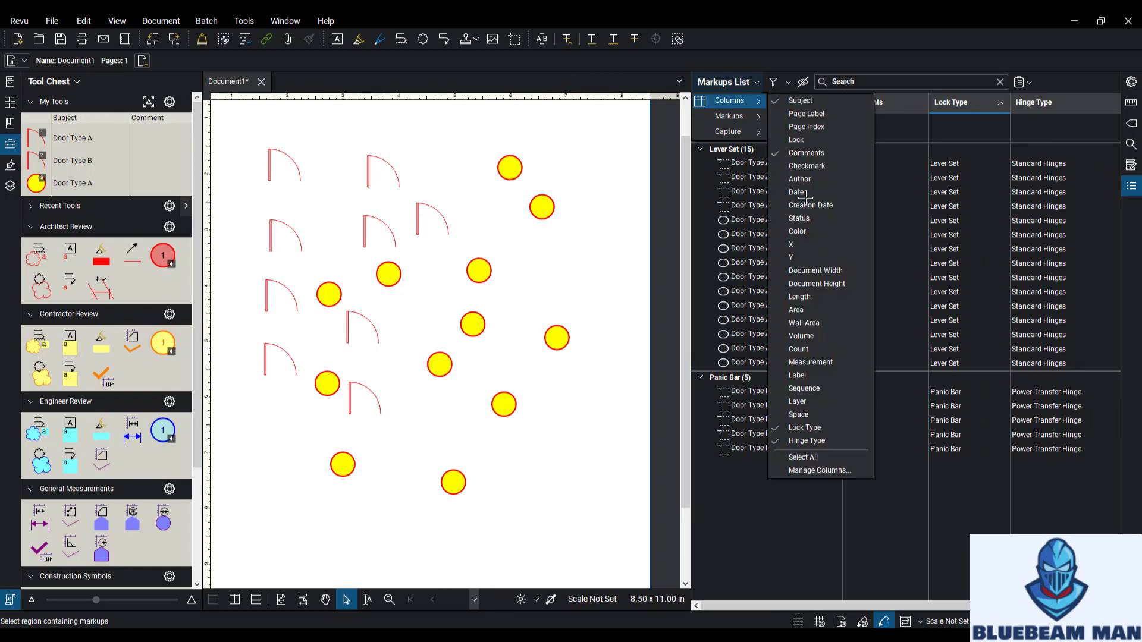
click(833, 468)
click(523, 223)
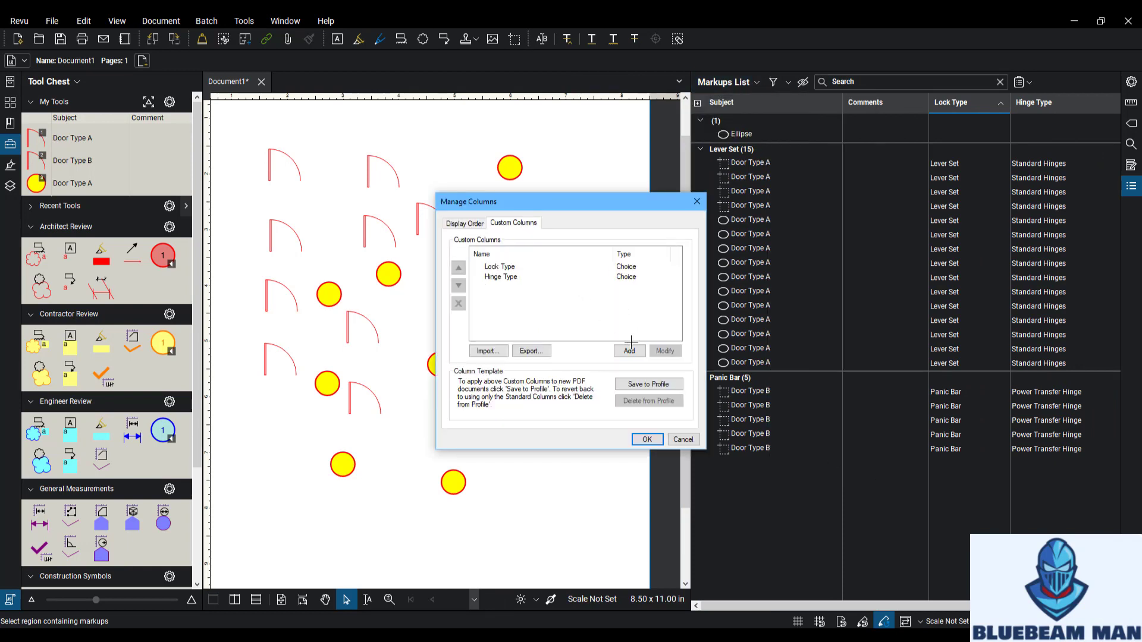
click(632, 346)
text(Lve)
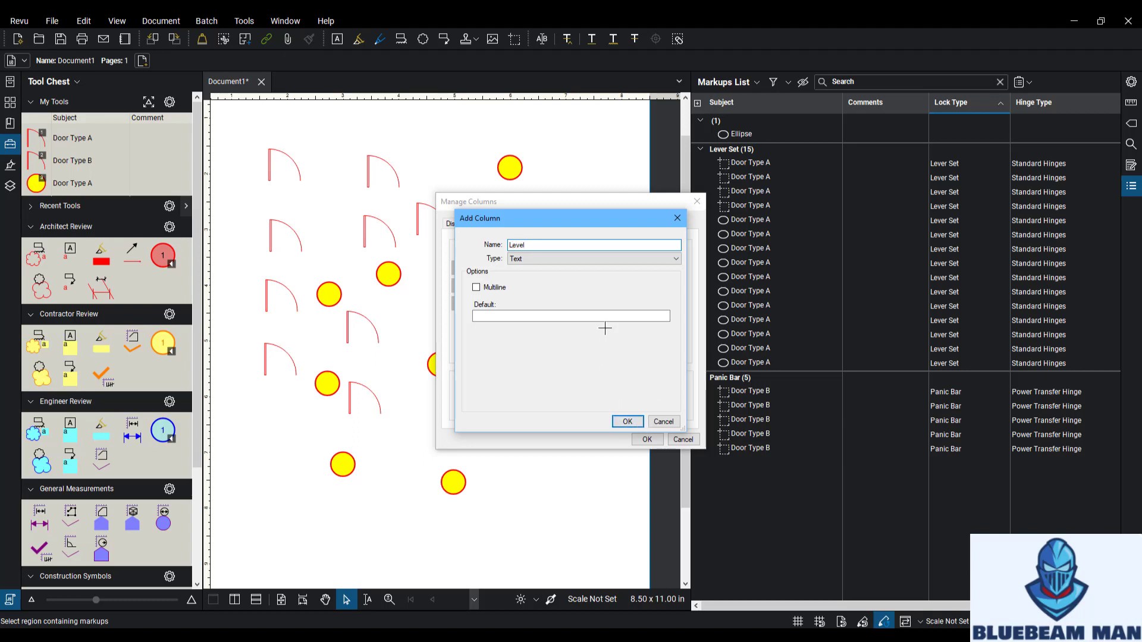
click(617, 259)
click(611, 280)
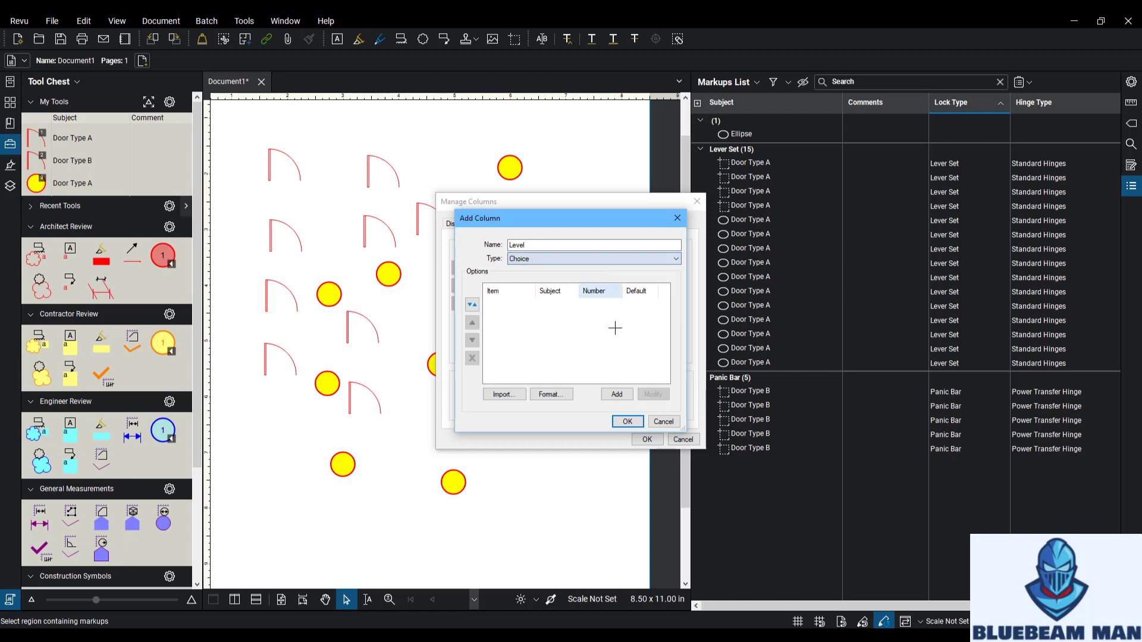
- Give the Level column the choice items LVL 1, LVL 2, LVL 3 and LVL 4, and accept the custom columns
click(617, 394)
click(623, 384)
click(622, 395)
text(LVL 1)
drag(519, 340, 504, 340)
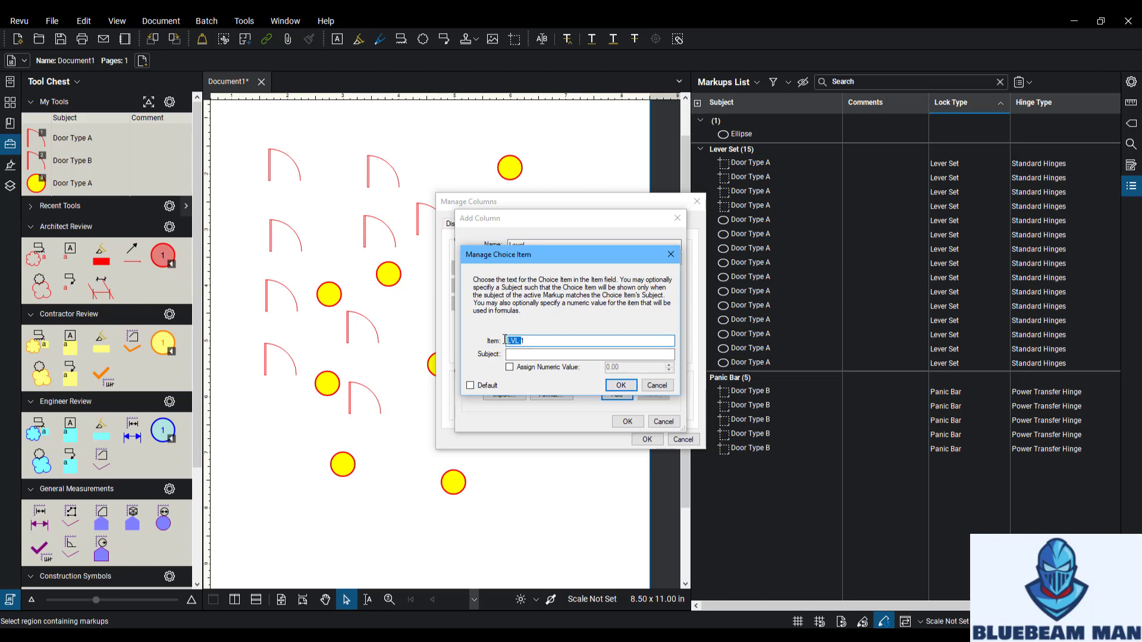
click(620, 385)
click(617, 394)
text(LVL 2)
click(616, 386)
click(620, 396)
text(LVL)
click(621, 385)
click(619, 396)
text(LVL 4)
click(621, 385)
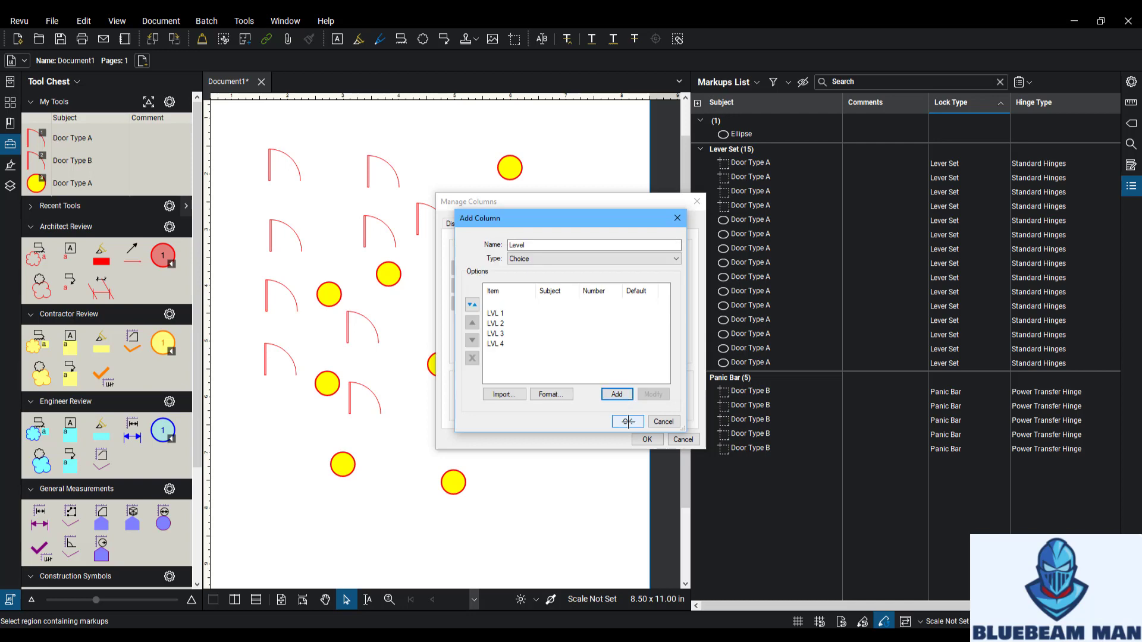
click(627, 421)
click(646, 441)
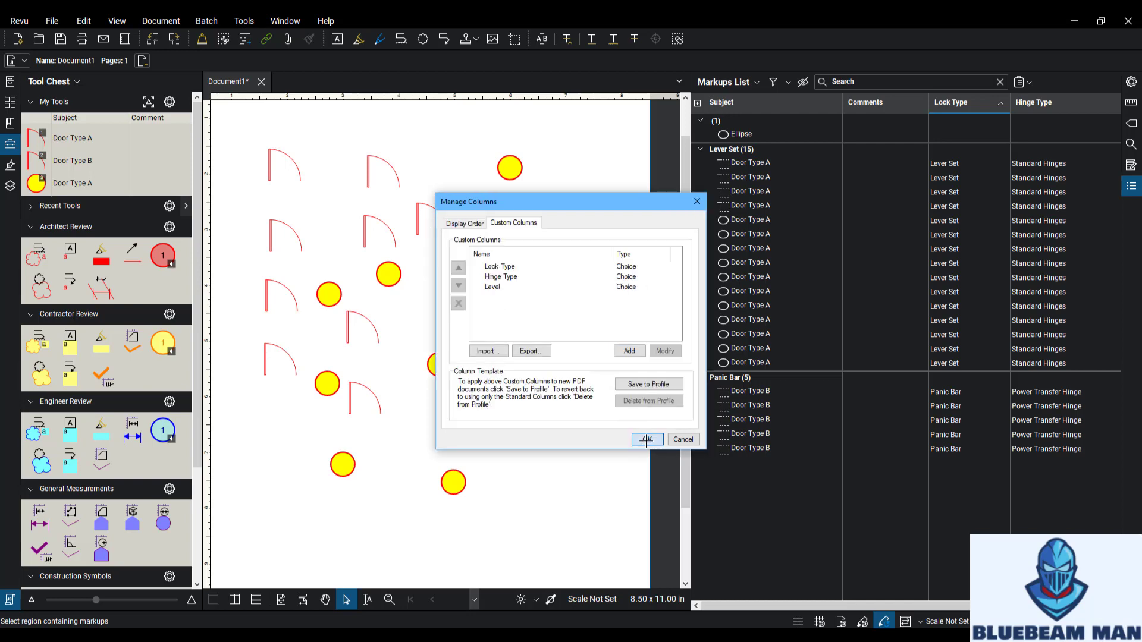
- Set the Level of the five doors and two circles across the top of the page to LVL 2
drag(696, 331, 635, 333)
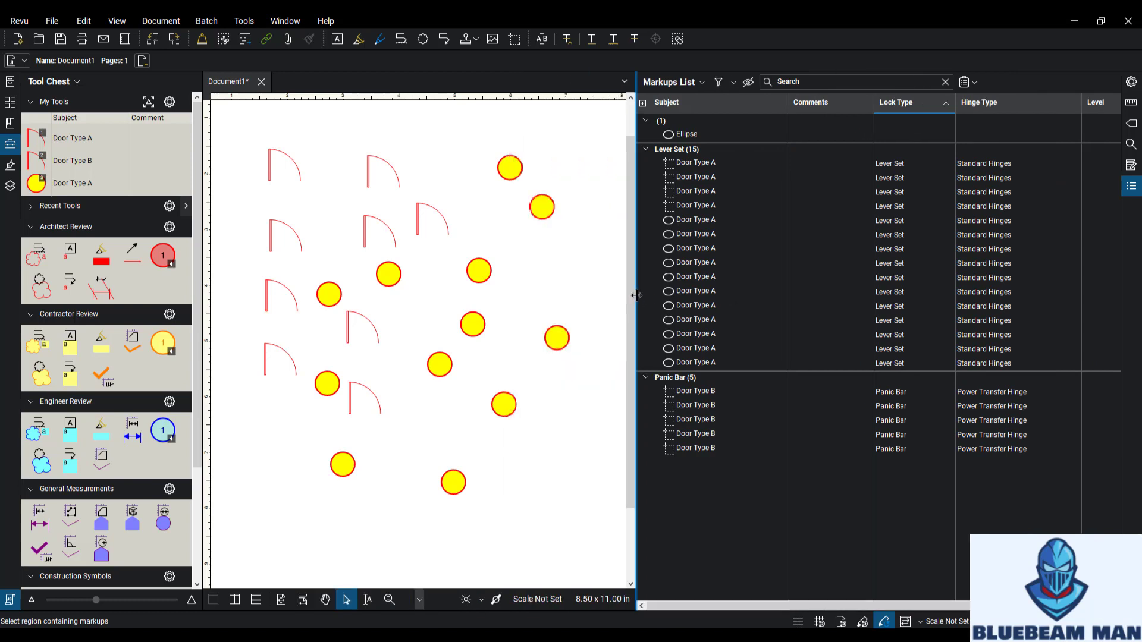
drag(262, 128, 581, 238)
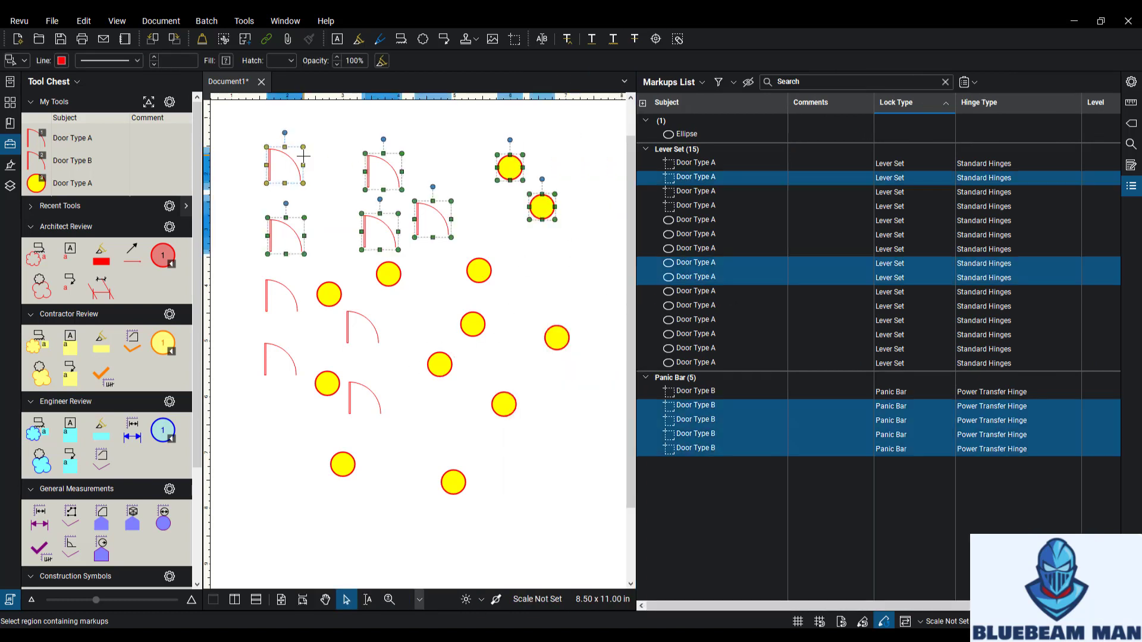
click(1131, 82)
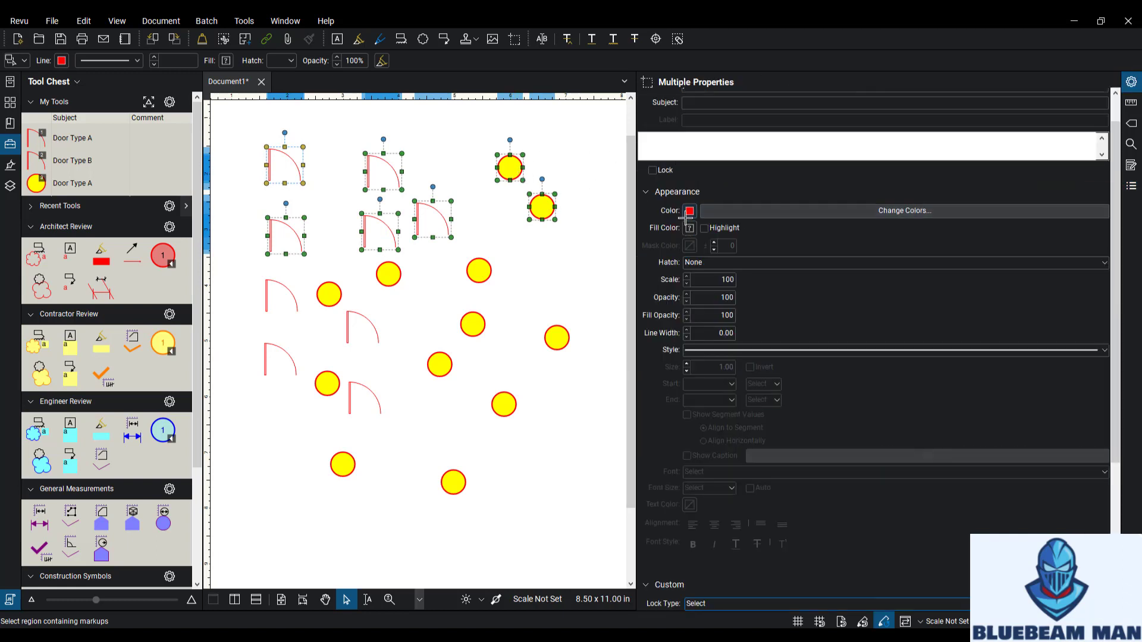
drag(635, 220, 724, 219)
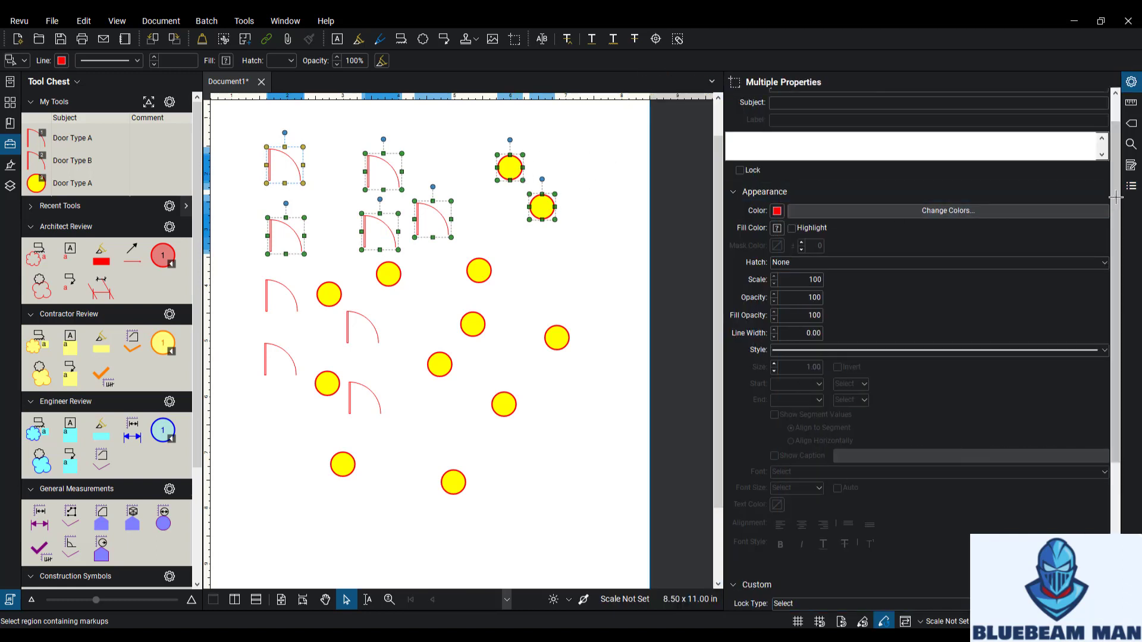
scroll(1123, 225, down, 1)
scroll(1123, 225, down, 5)
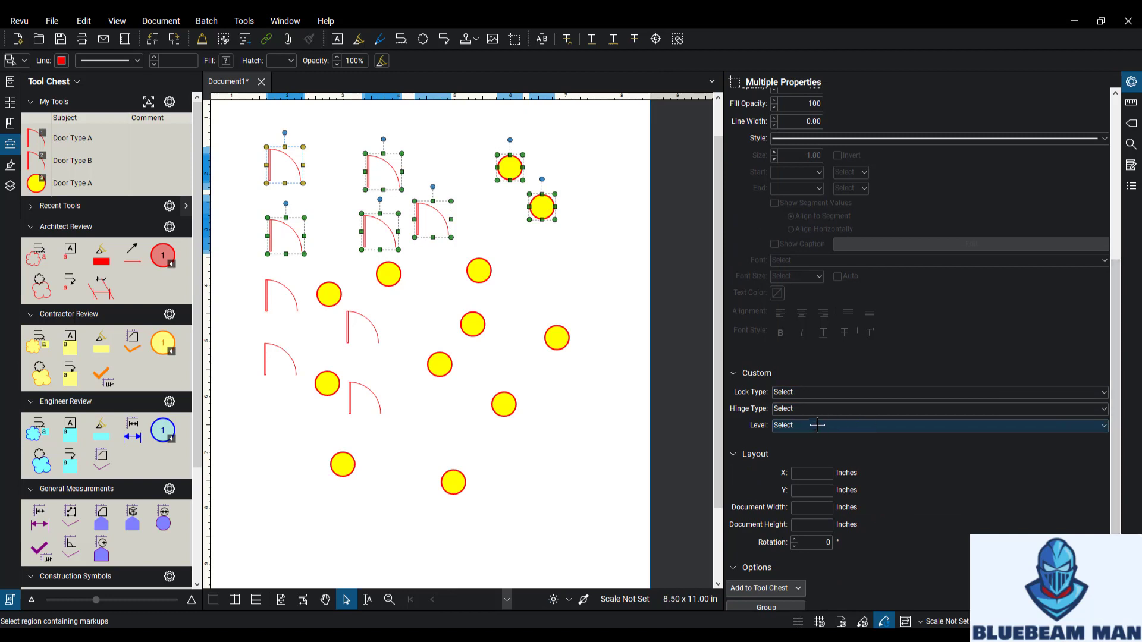
click(813, 425)
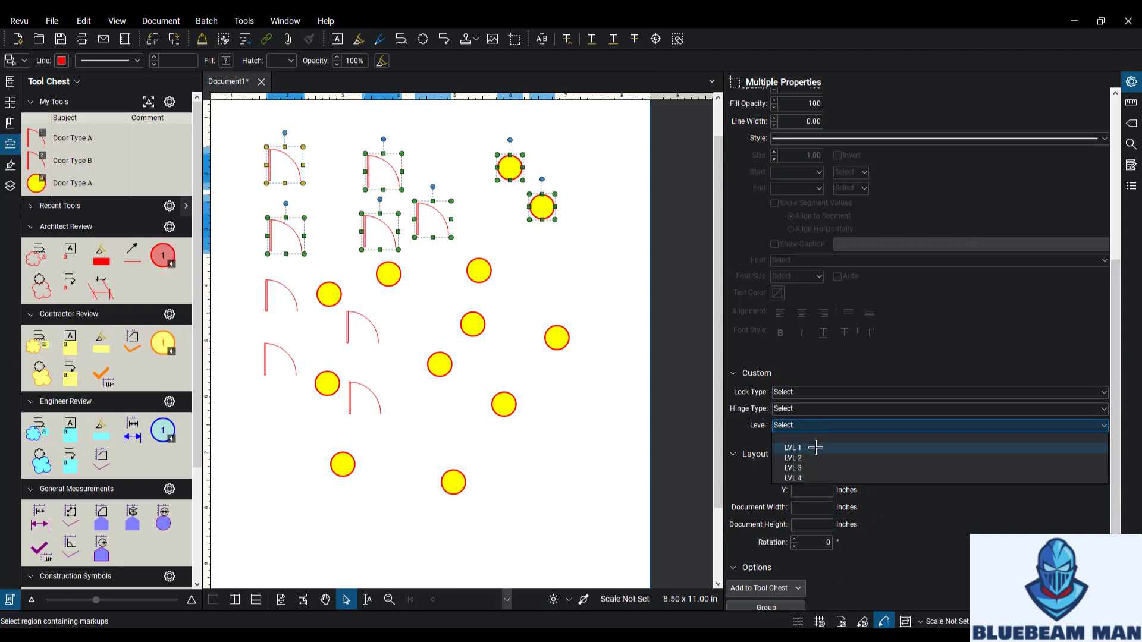
click(818, 456)
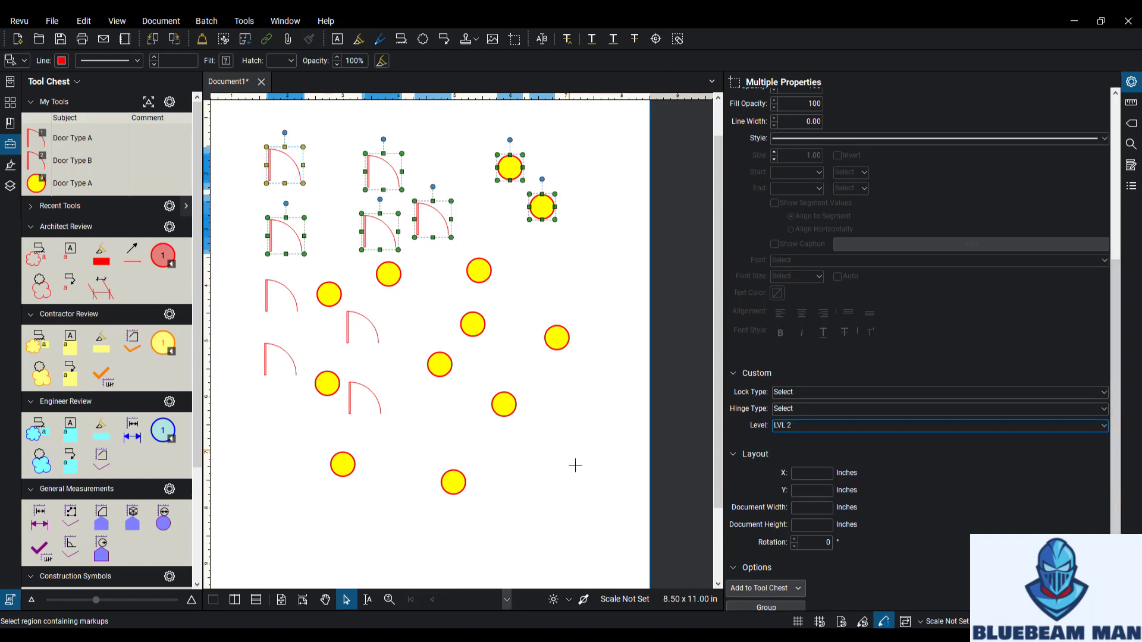
- Set the Level of the six circles in the lower-right part of the page to LVL 3
click(580, 468)
drag(580, 469, 441, 268)
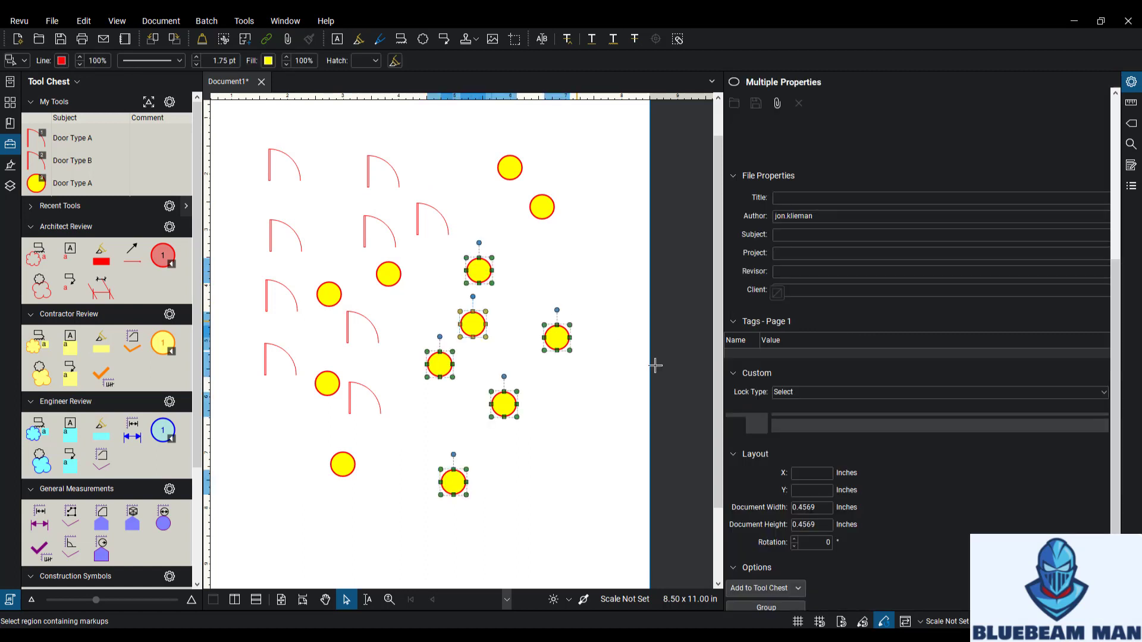
click(843, 424)
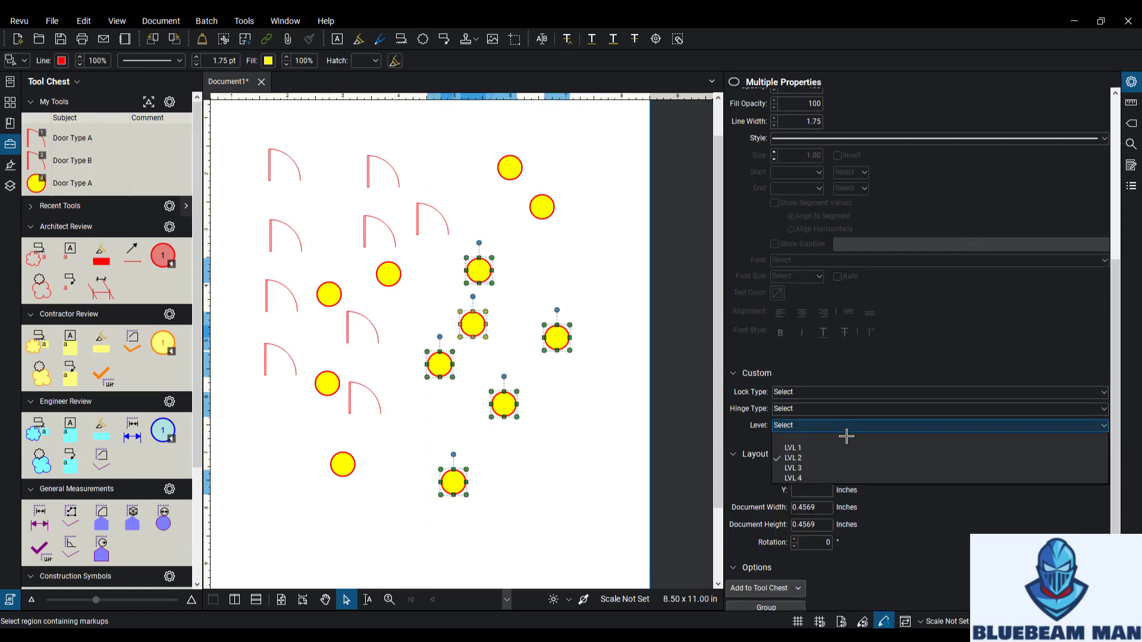
click(850, 468)
- Set the Level of the two doors and two circles in the page's lower-left area to LVL 4
drag(257, 355, 398, 502)
click(824, 427)
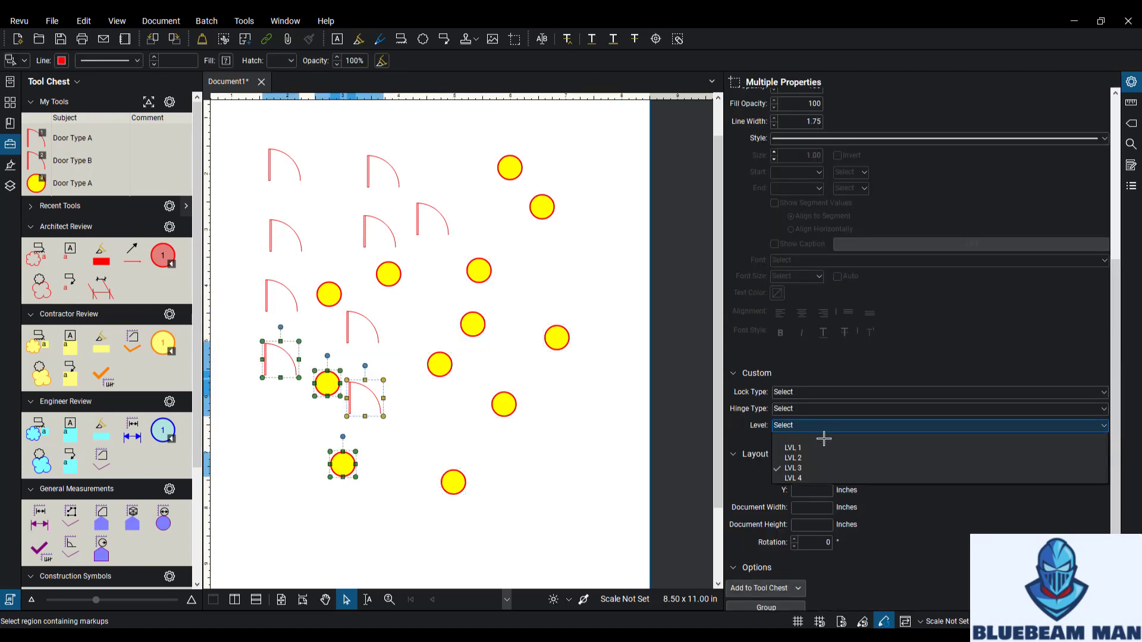
click(823, 476)
- Show the Markups List wide enough for the Level column and group the markups by Level
click(1132, 186)
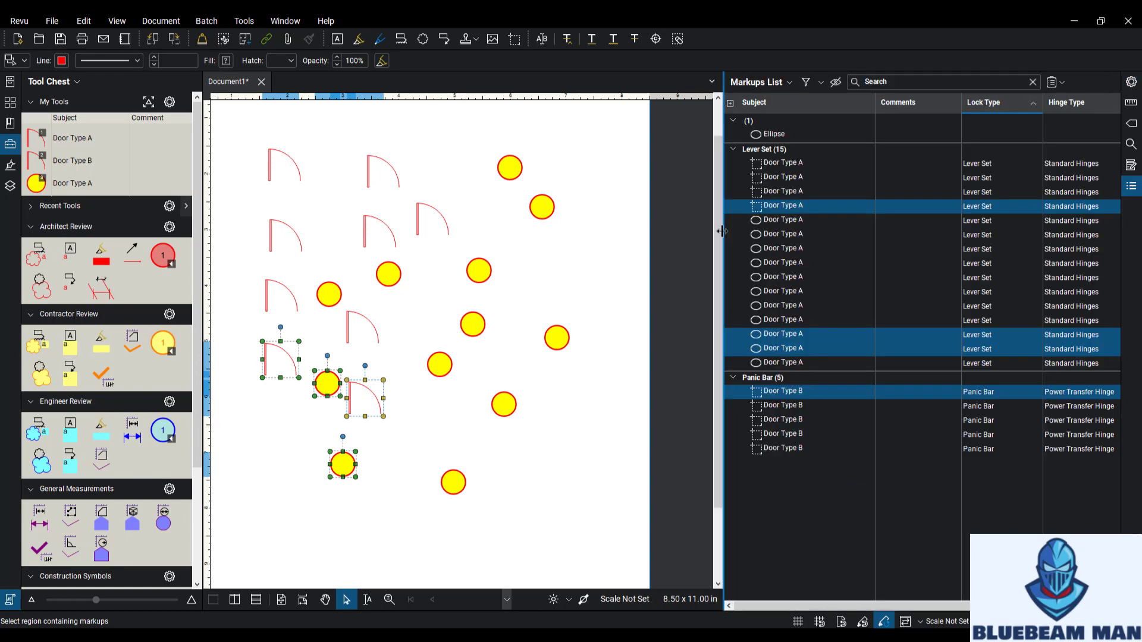
drag(620, 224, 516, 223)
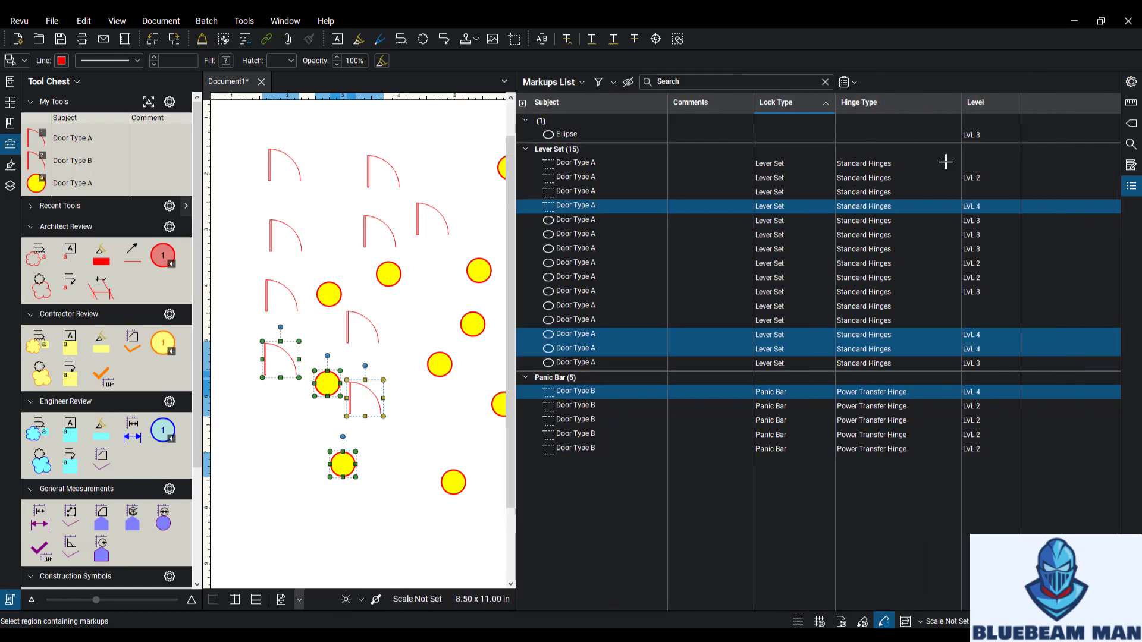
click(989, 103)
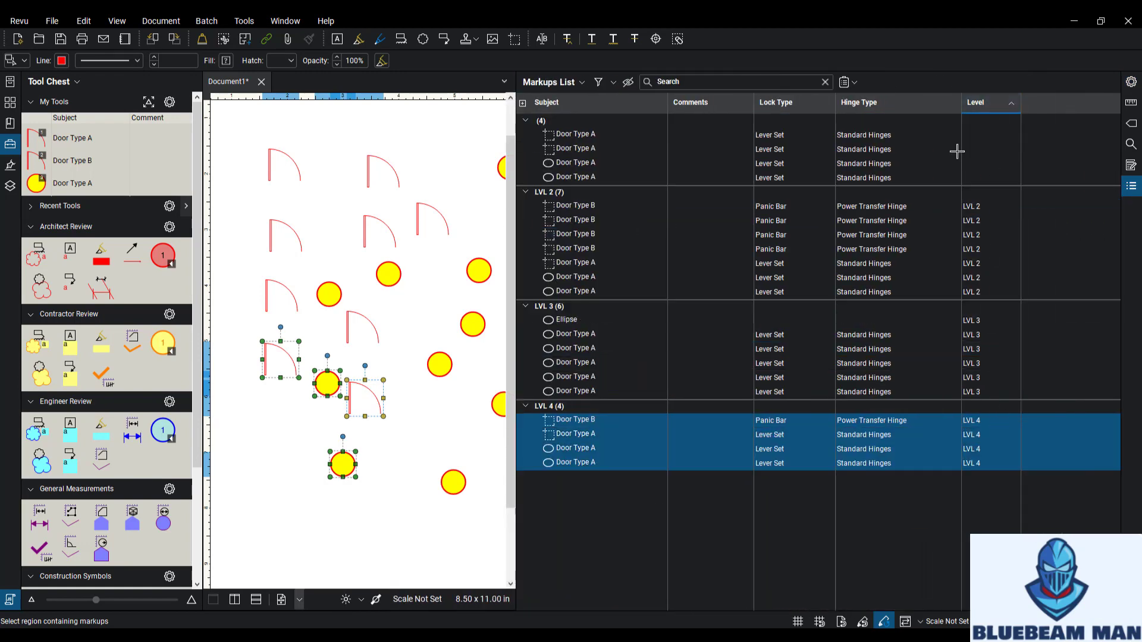
- Set the Level of the four Door Type A markups that have no level to LVL 1
click(610, 176)
shift+click(601, 135)
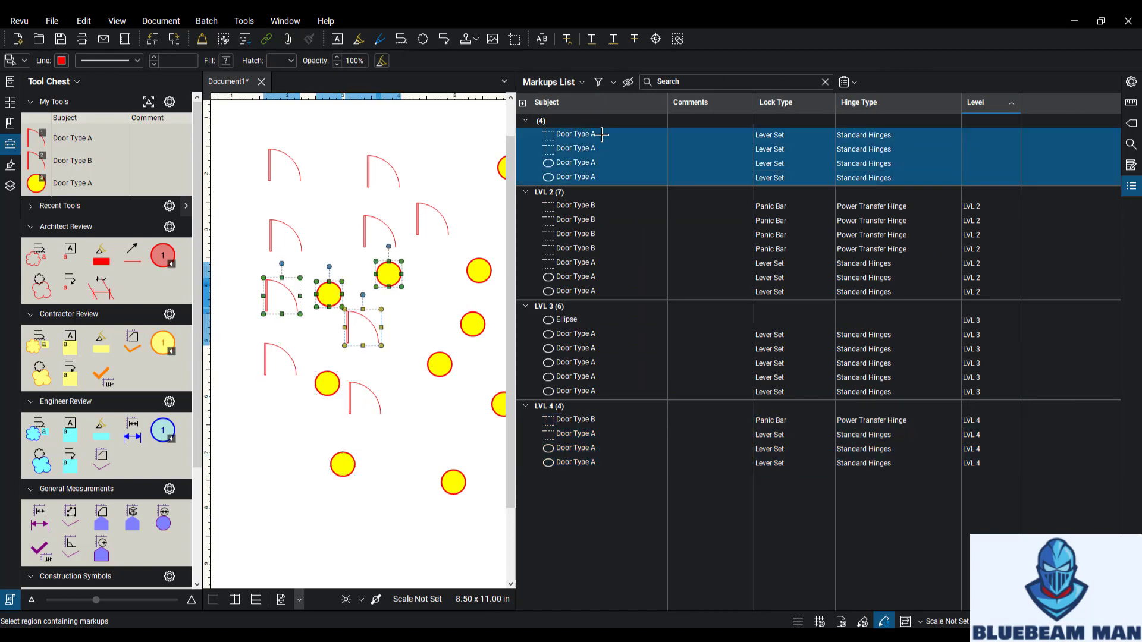
click(1132, 82)
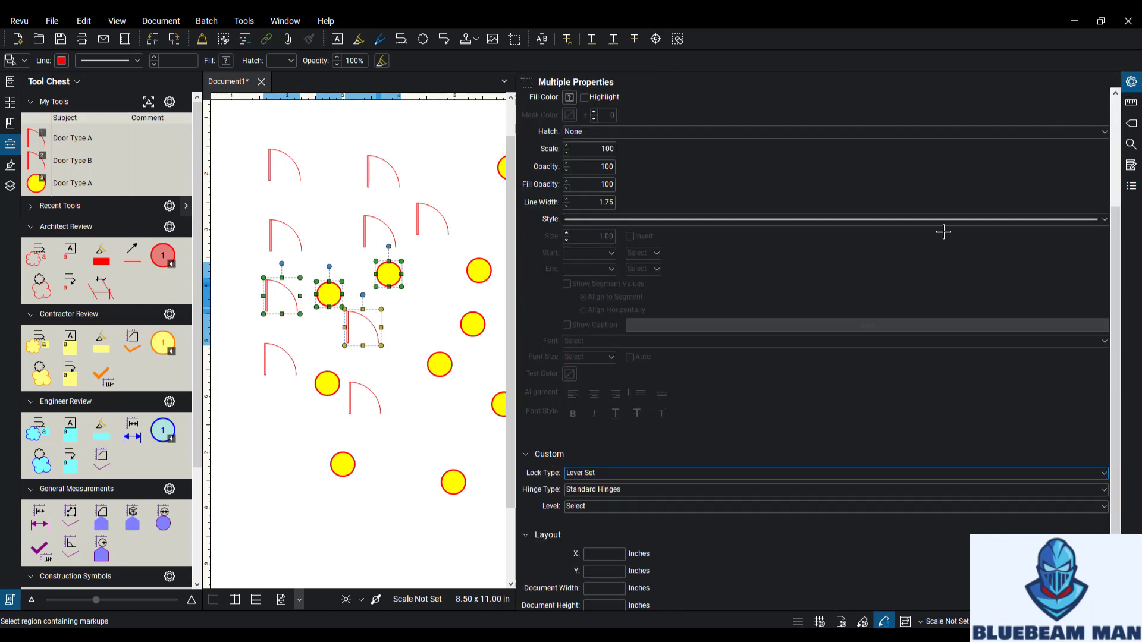
click(676, 509)
click(678, 525)
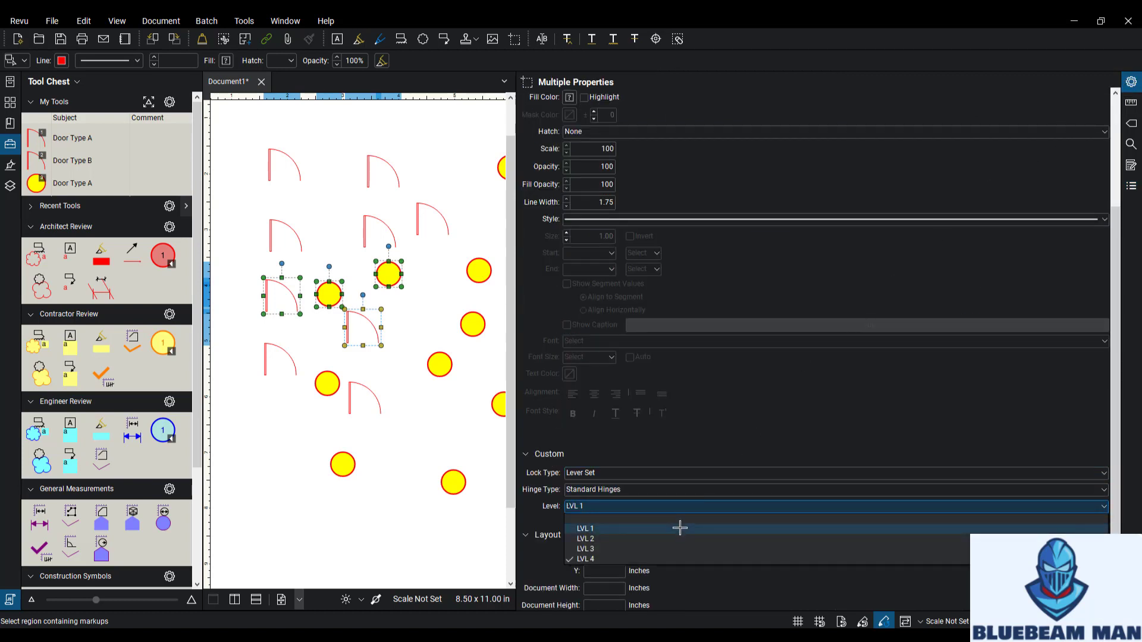
- Filter the Markups List to LVL 1 in the Level column and group the filtered markups by Hinge Type
click(1131, 186)
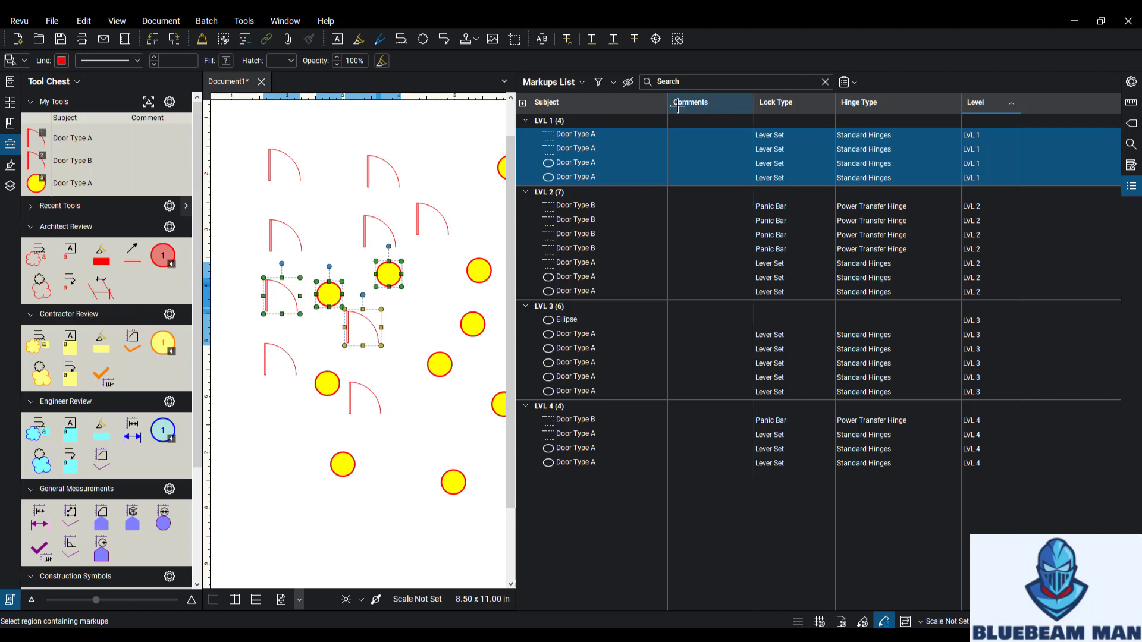
click(598, 82)
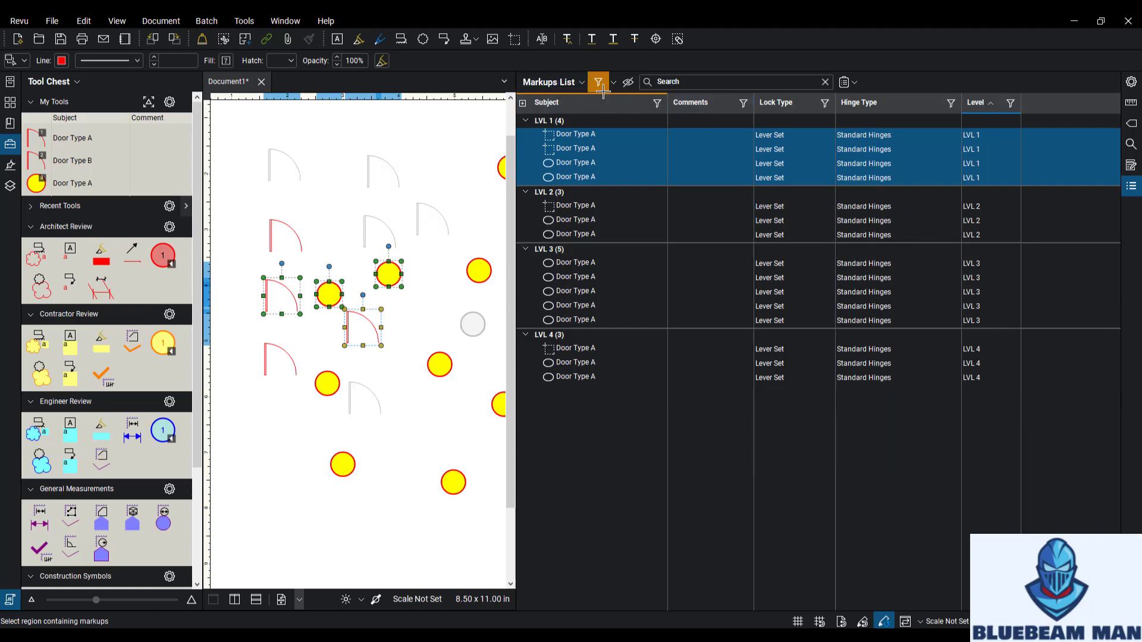
click(1009, 105)
click(1011, 144)
click(880, 104)
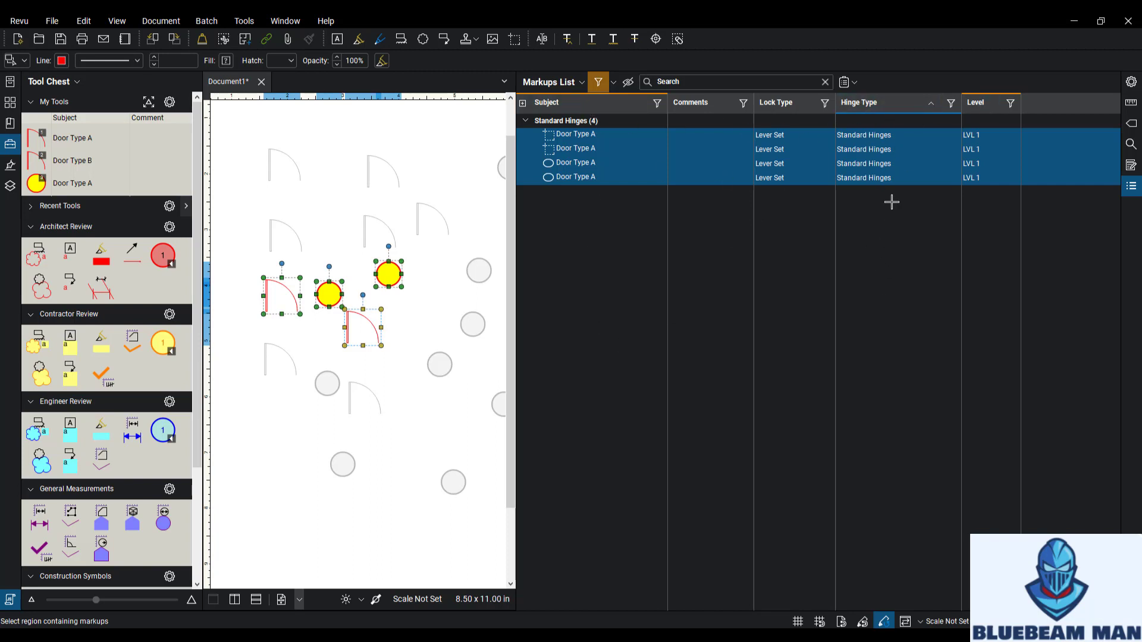
- Reset the Level column filter to All and turn off filtering in the Markups List
click(1012, 104)
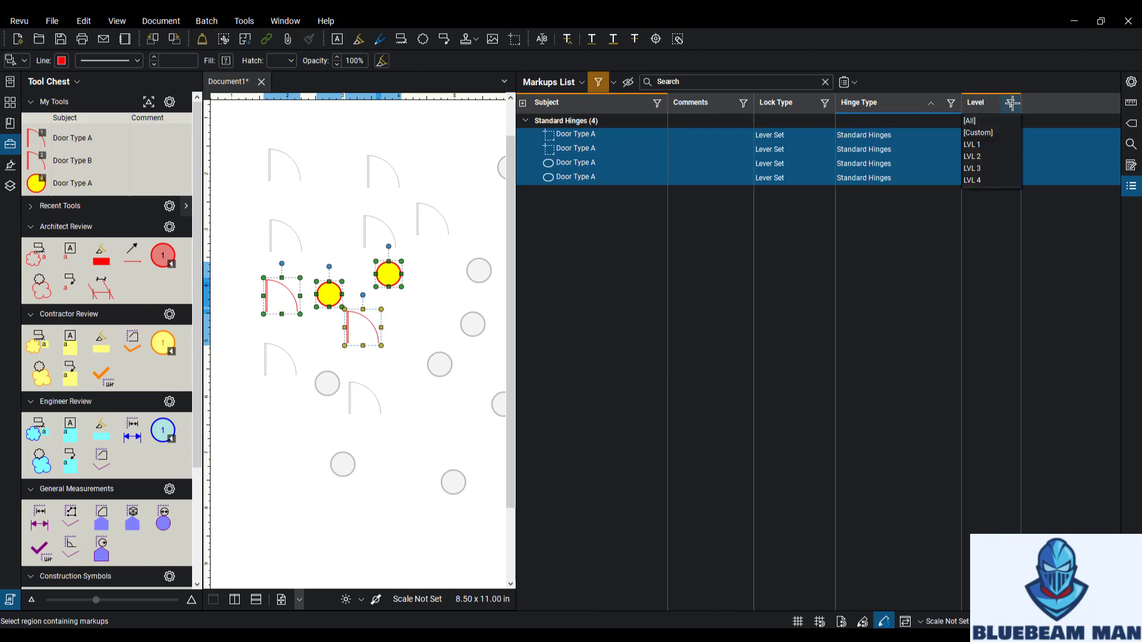
click(988, 122)
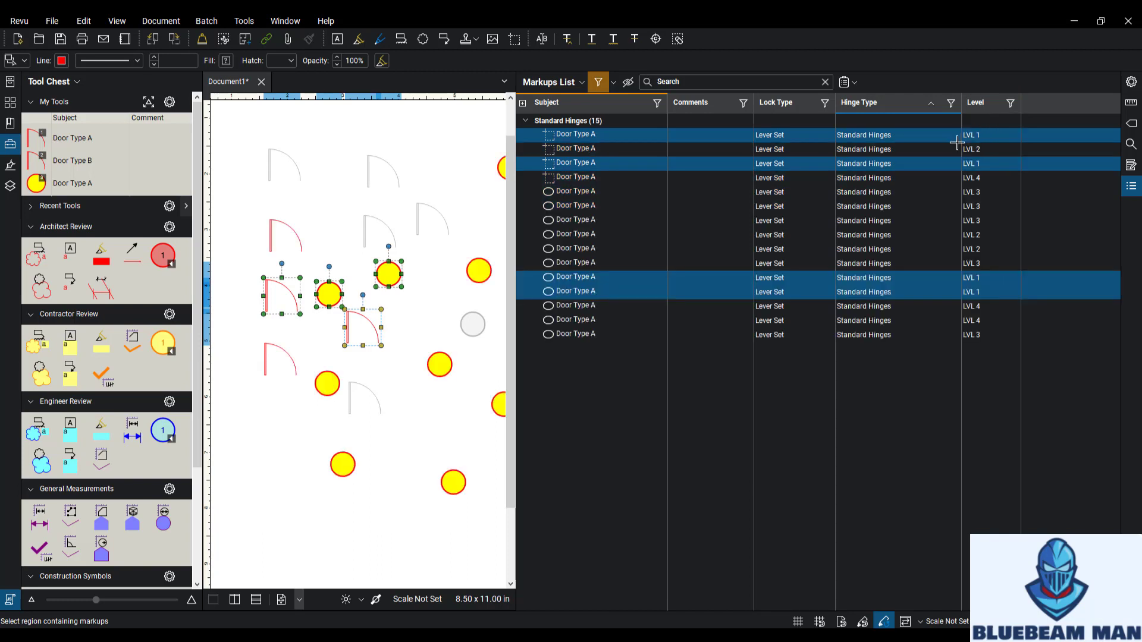
click(598, 84)
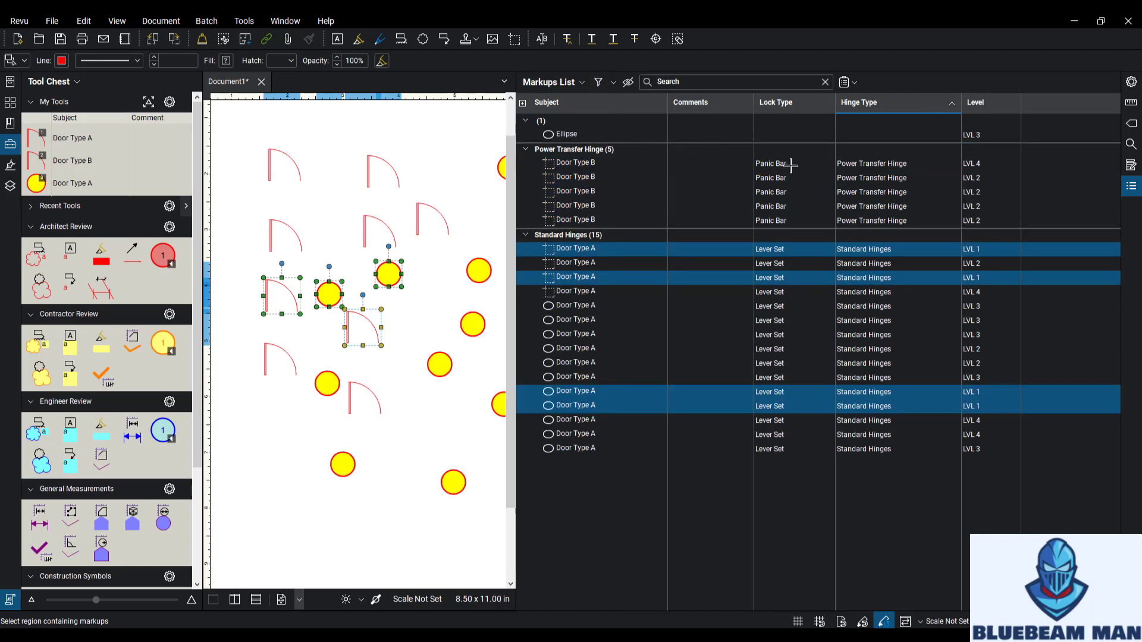
- Group the markups by Subject and then by Level, and narrow the Subject column and adjust the Comments column width
click(598, 104)
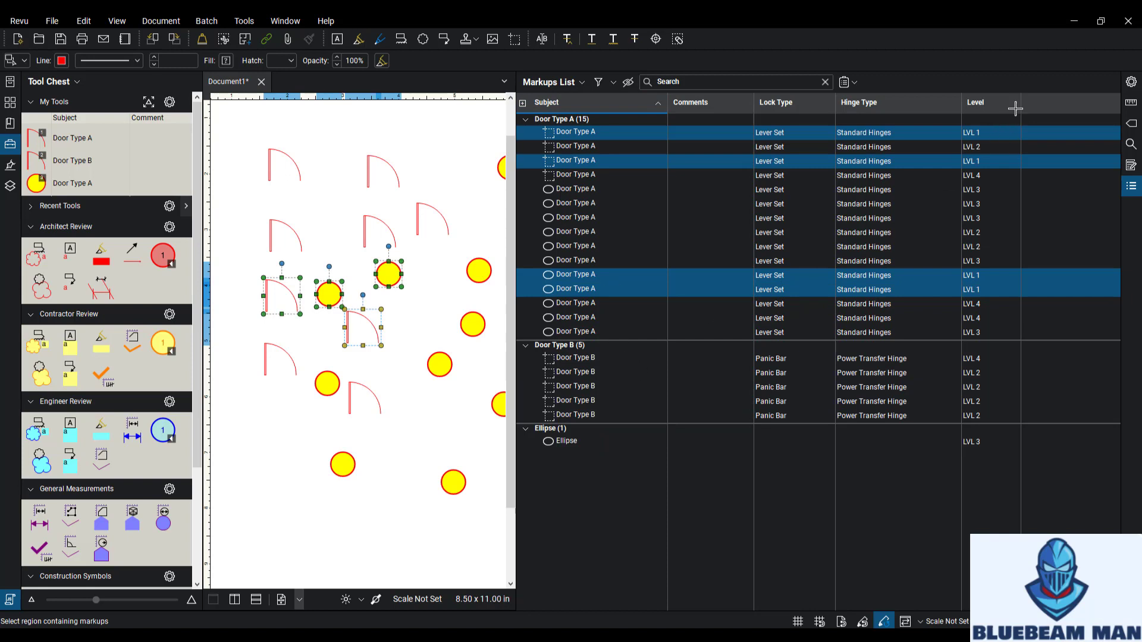
click(998, 103)
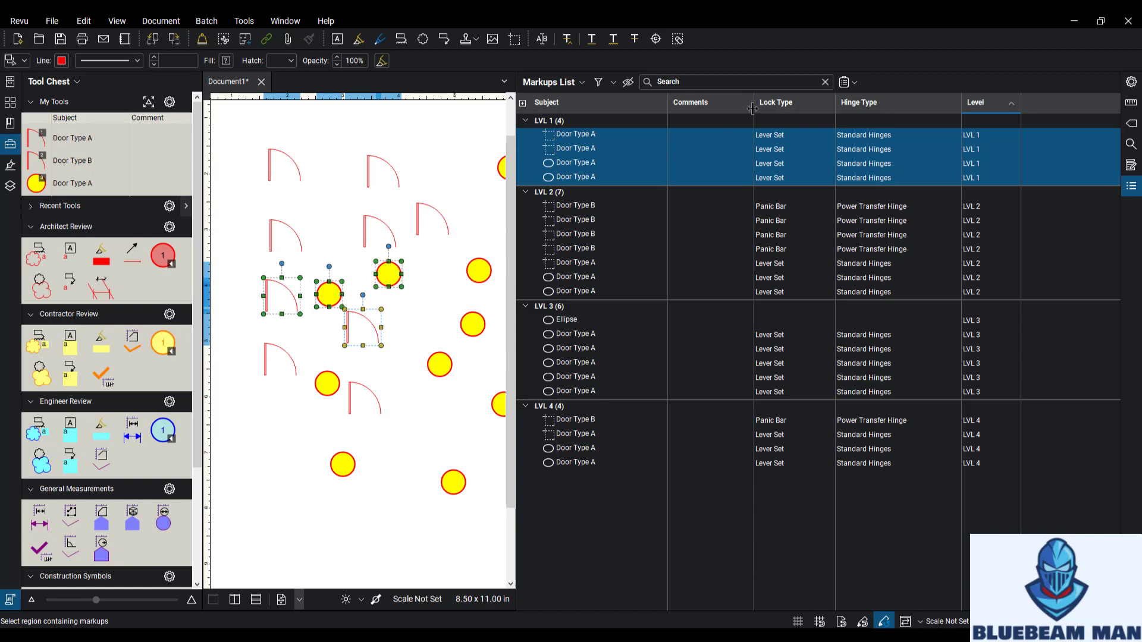
drag(753, 110, 741, 110)
drag(668, 107, 637, 107)
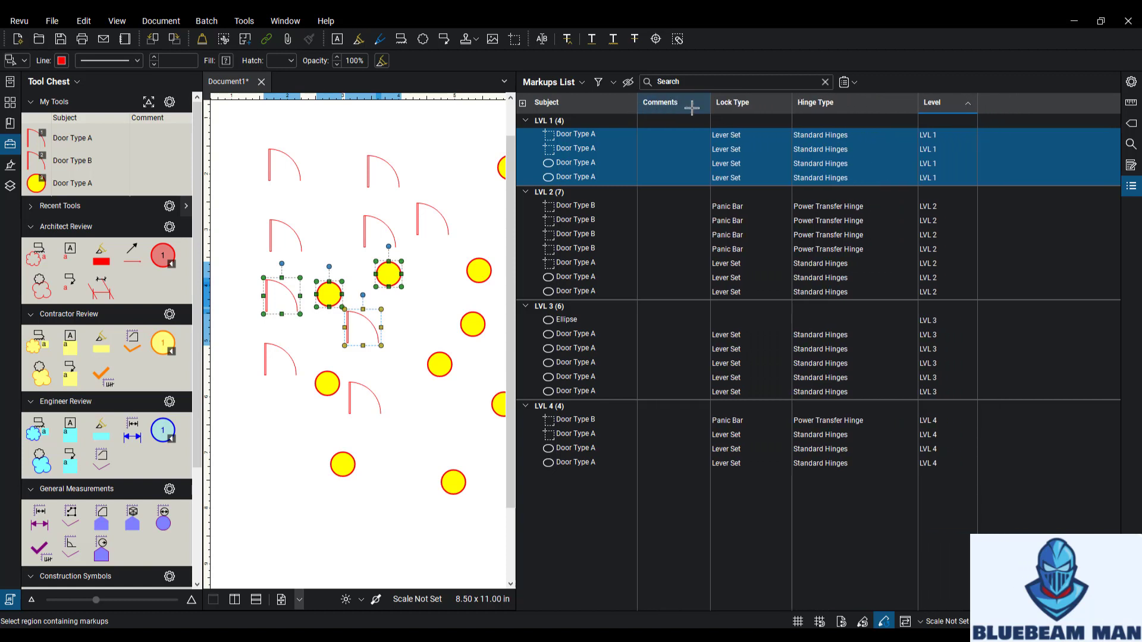
drag(714, 107, 727, 110)
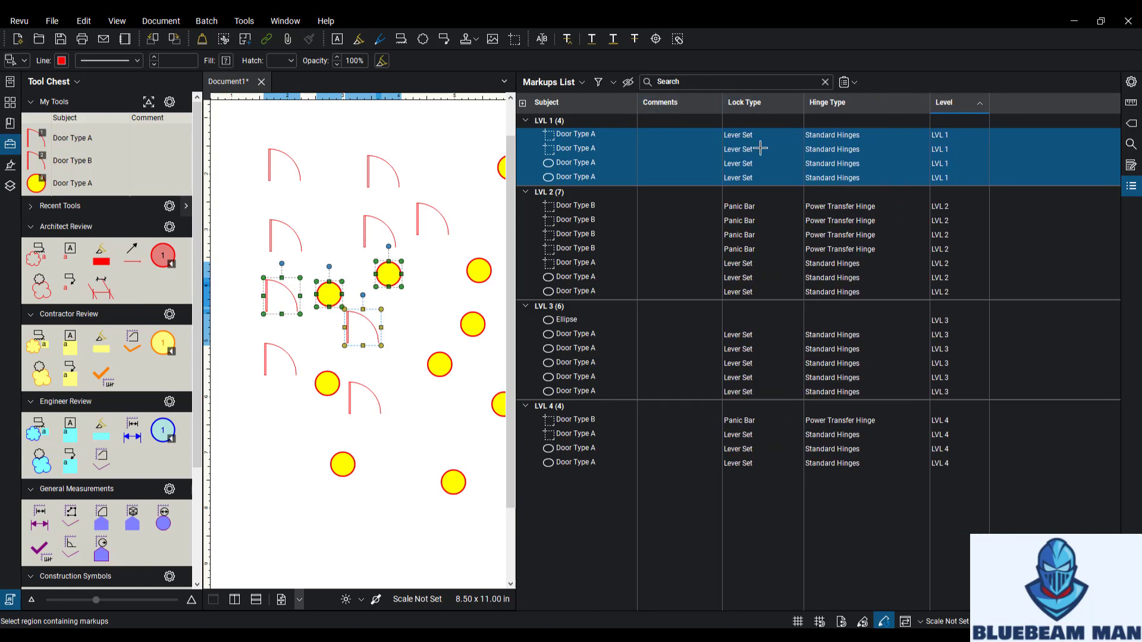
- Search the Markups List for "panic"
click(715, 85)
text(p)
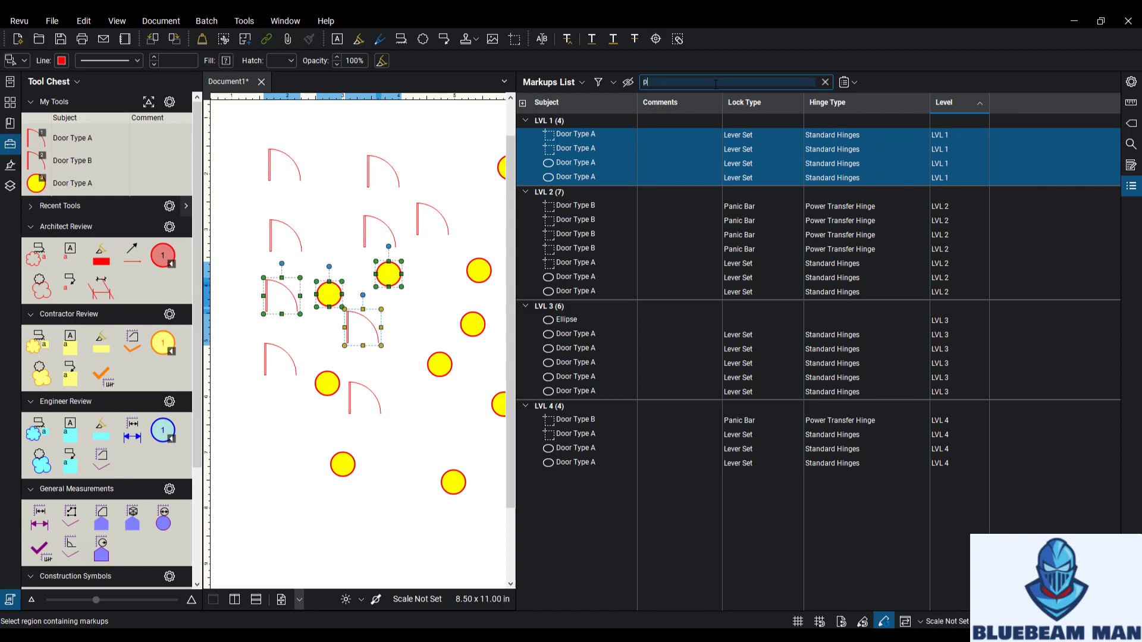
text(anic)
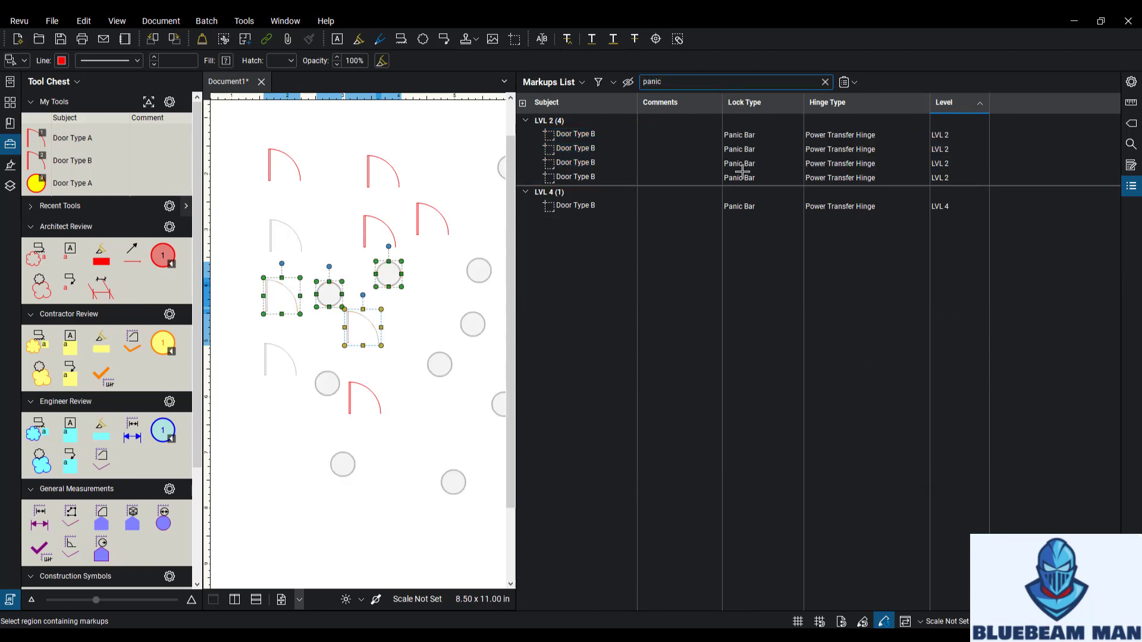
- Search the Markups List for "lvl 1"
key(BackSpace)
text(lvl1)
key(BackSpace)
text(1)
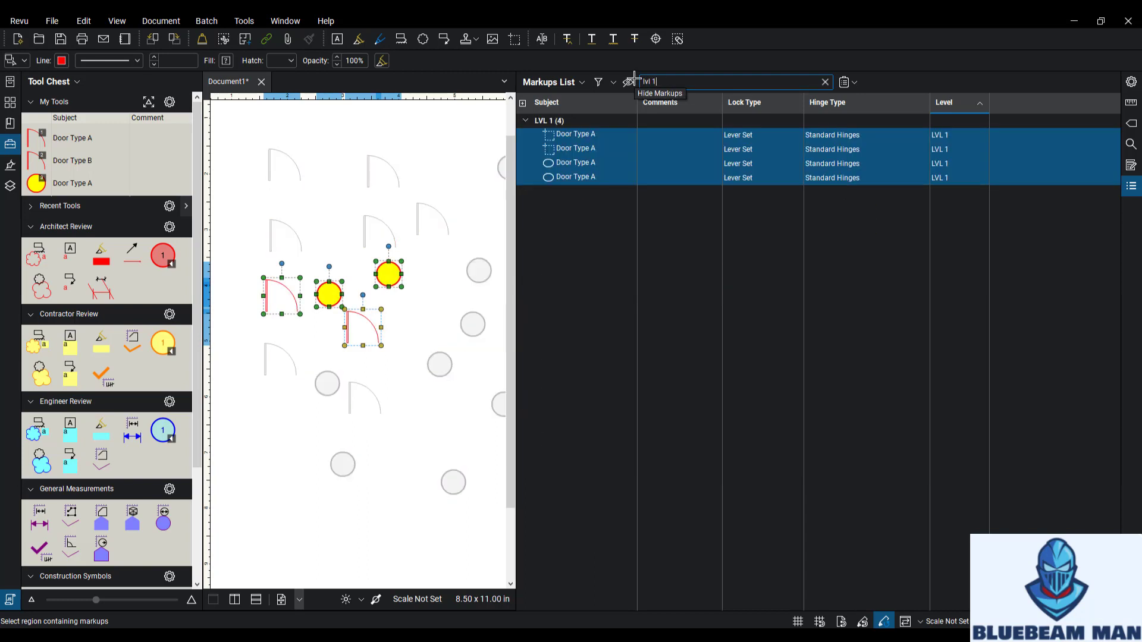
- Clear the search term in the Markups List and narrow the list to give the drawing more room
key(BackSpace)
key(BackSpace)
key(BackSpace)
key(BackSpace)
key(BackSpace)
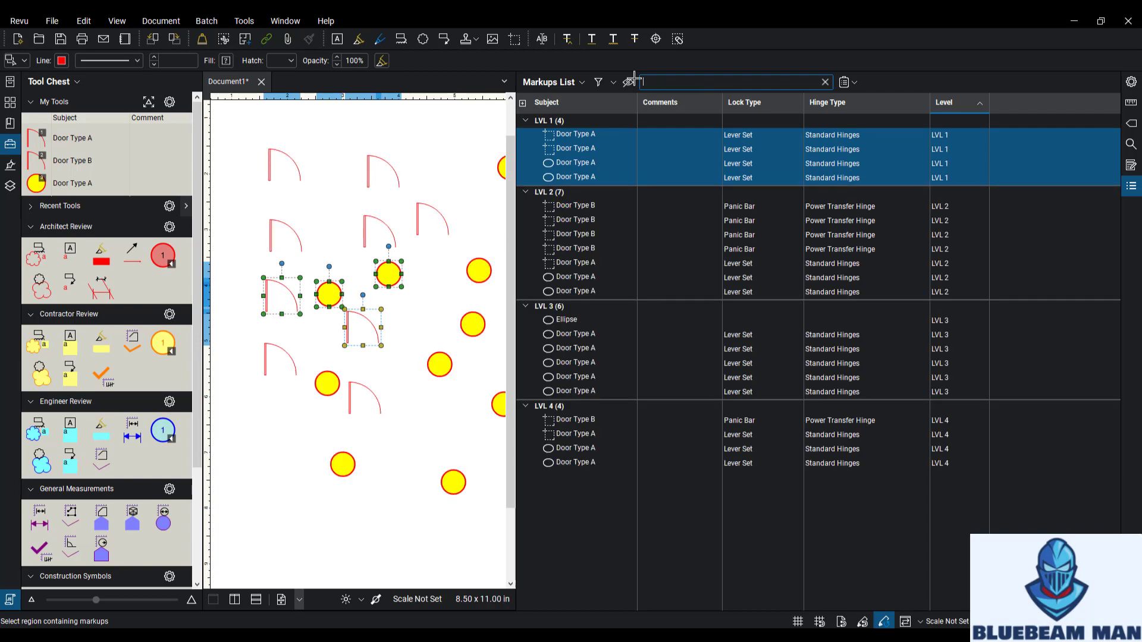
drag(516, 211, 623, 209)
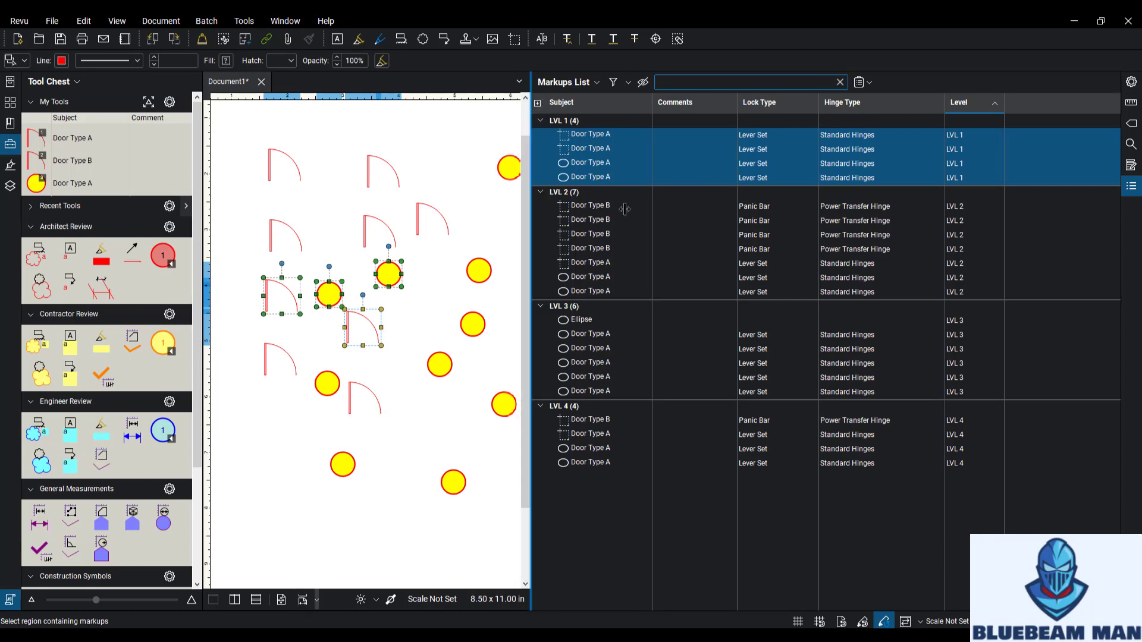
- In the selected markups' properties, blank out the Lock Type and set it back to Lever Set
click(1132, 82)
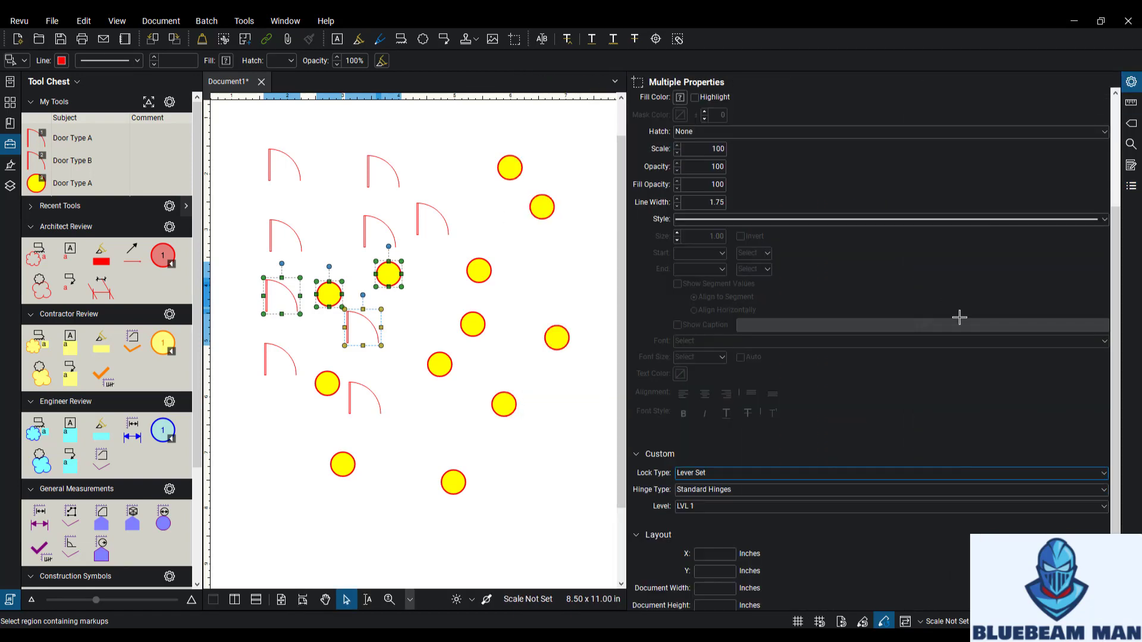
click(763, 474)
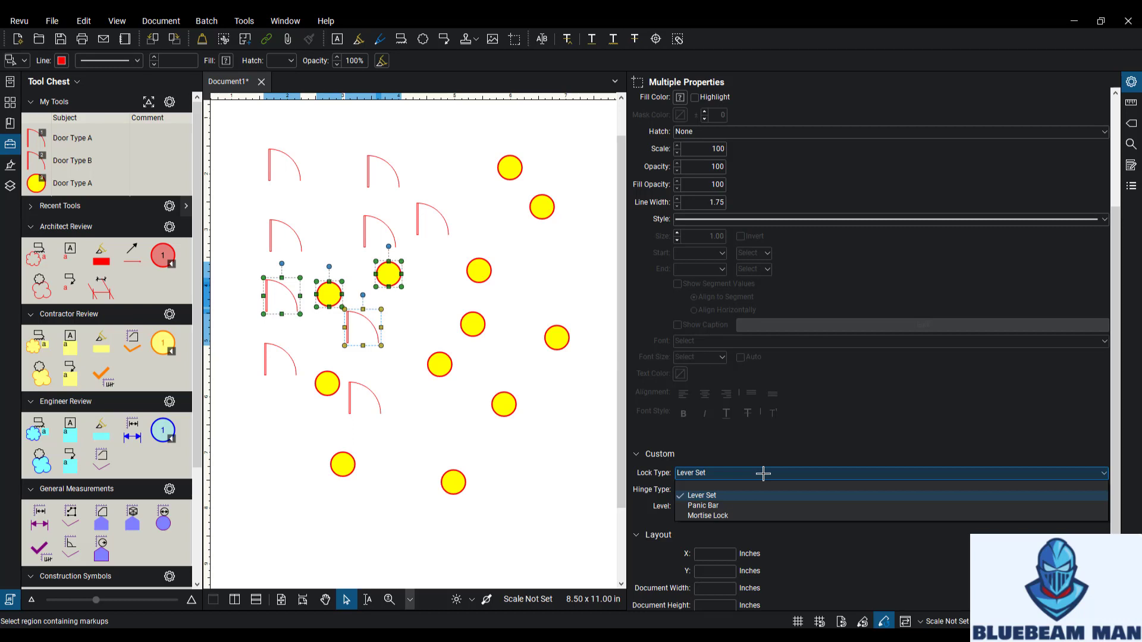
click(765, 487)
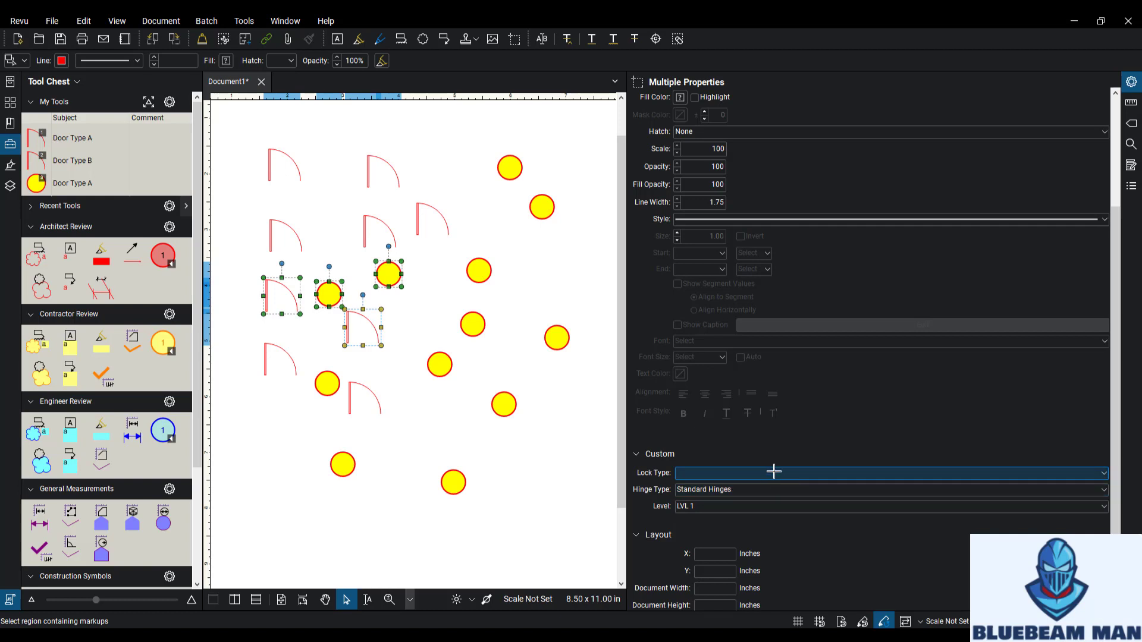
click(774, 473)
click(772, 495)
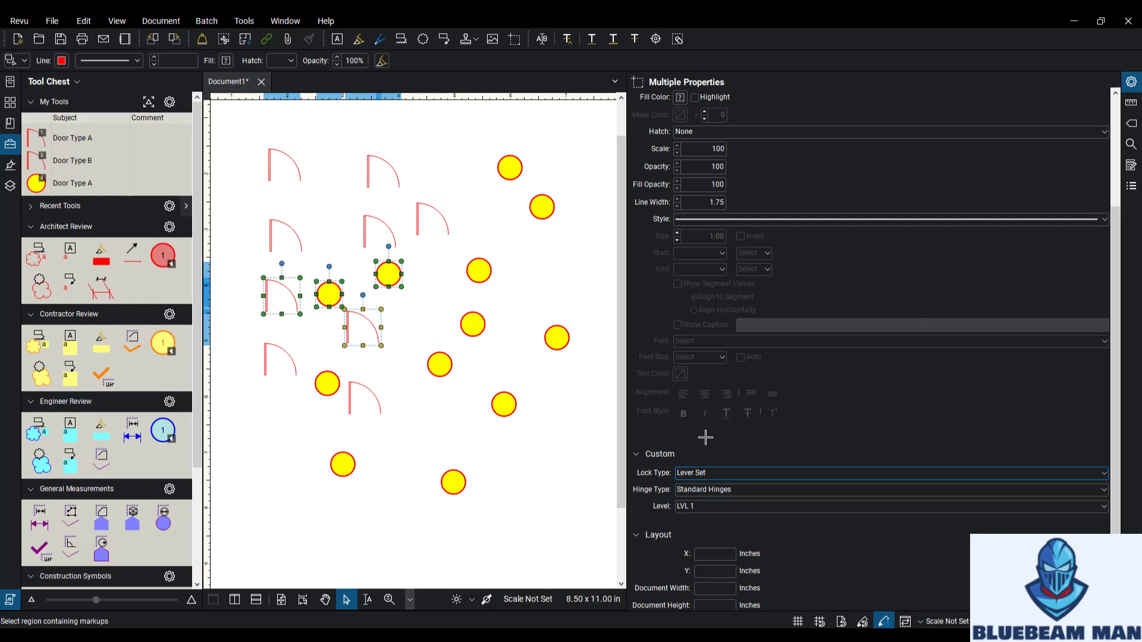
- Return to the Markups List, widen it, and review the custom columns in Manage Columns without changing them
click(1132, 187)
drag(627, 311, 514, 308)
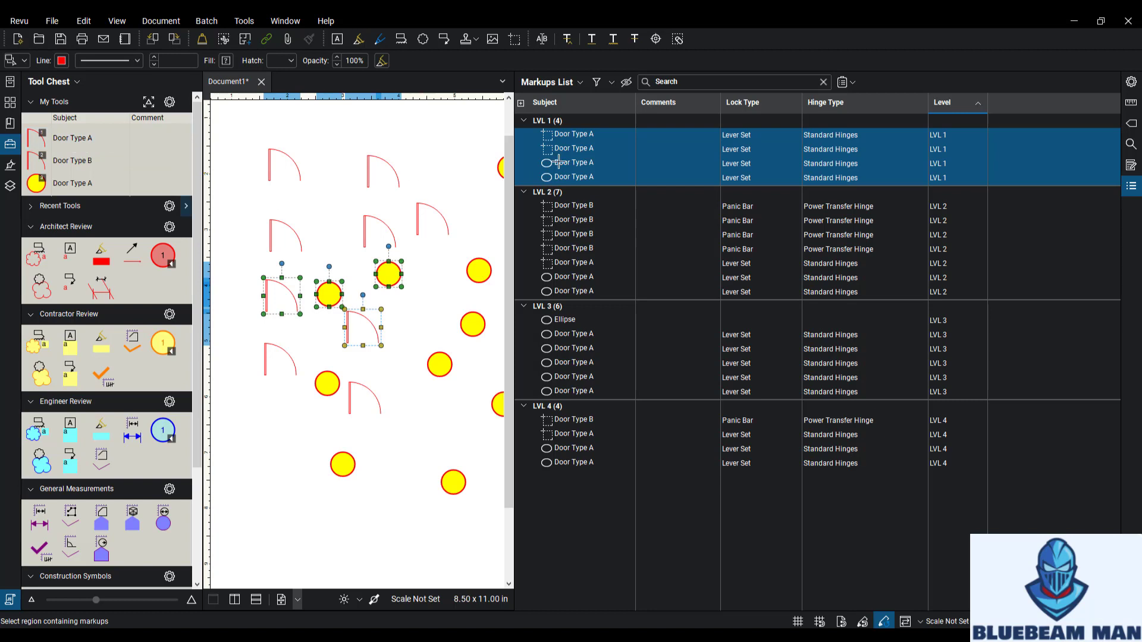
click(576, 83)
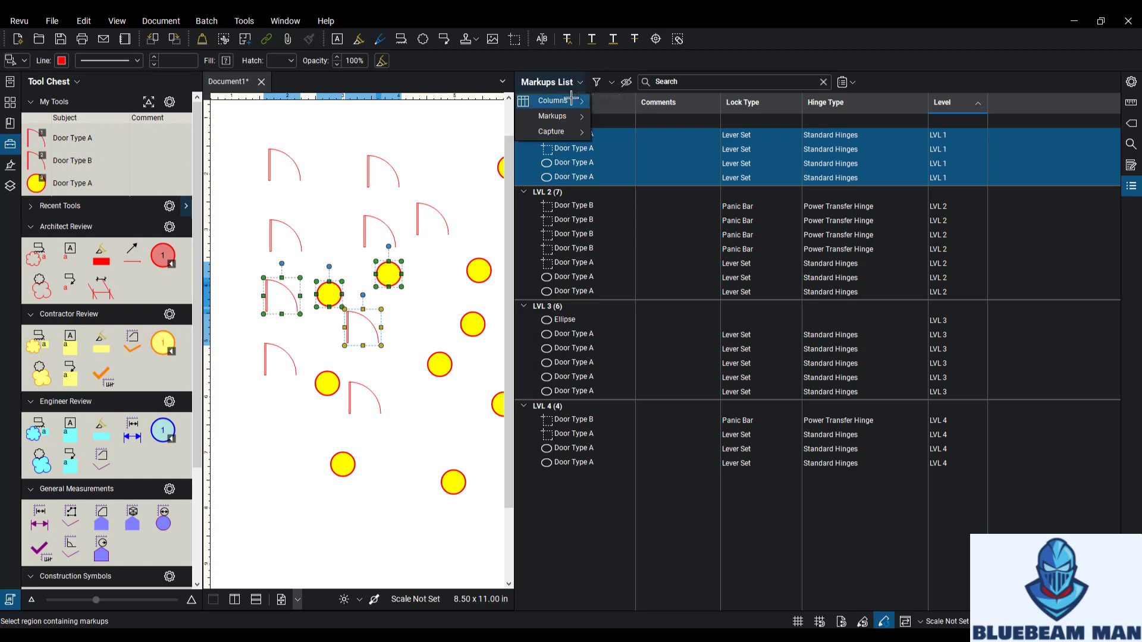
mouse_move(571, 99)
click(642, 484)
click(526, 222)
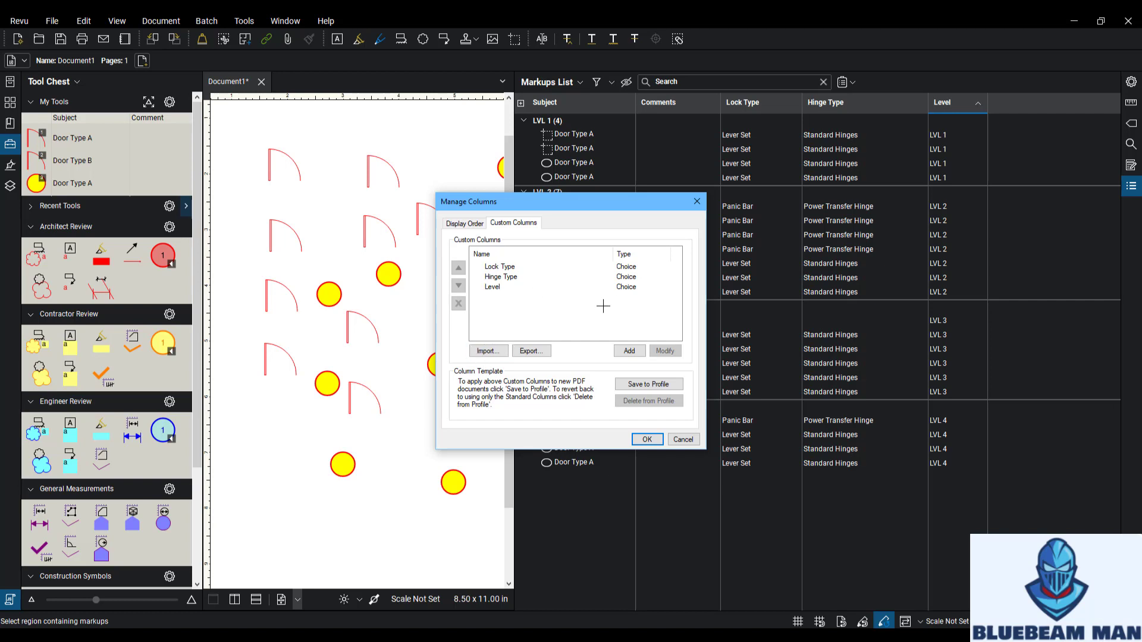
click(686, 440)
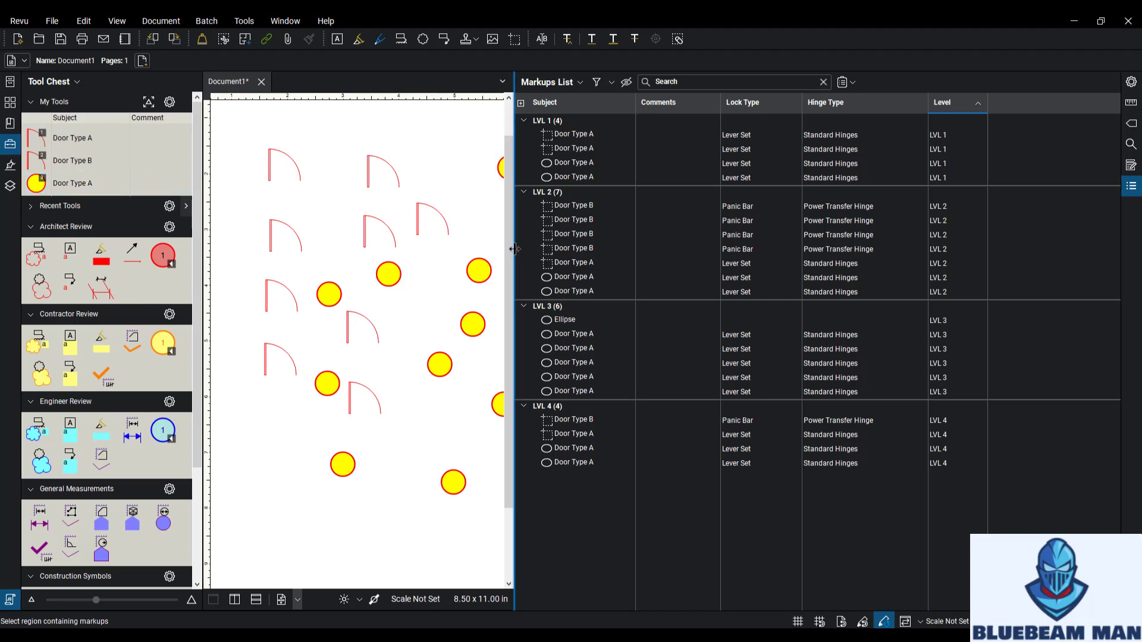
- Check the available commands for the yellow Door Type A circle tool and adjust the Markups List's width
drag(519, 248, 673, 261)
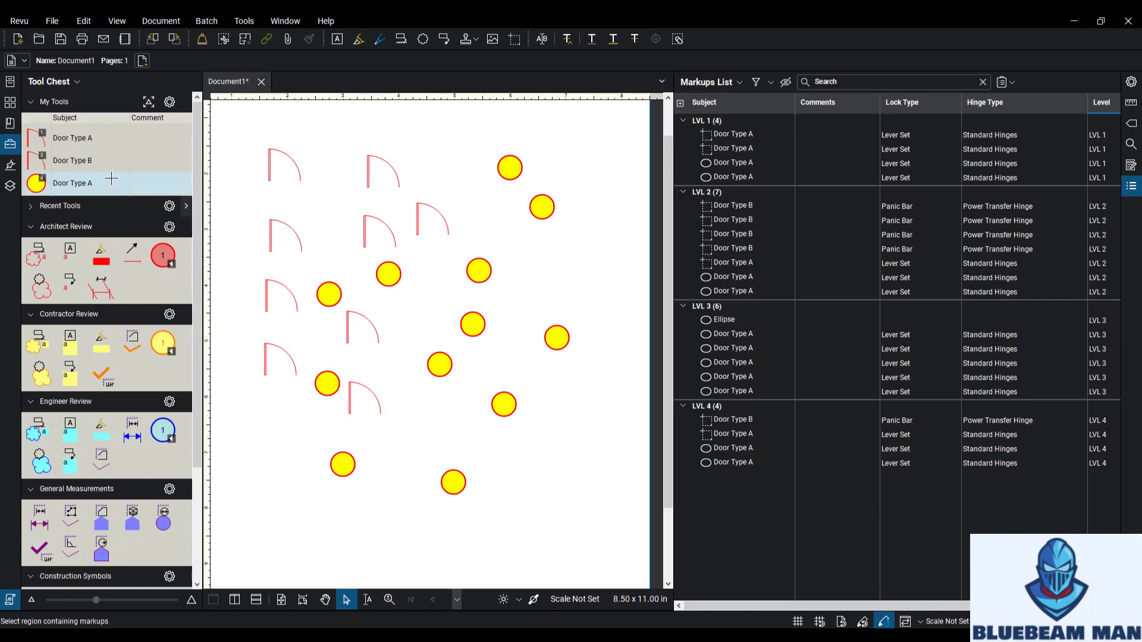
right_click(91, 183)
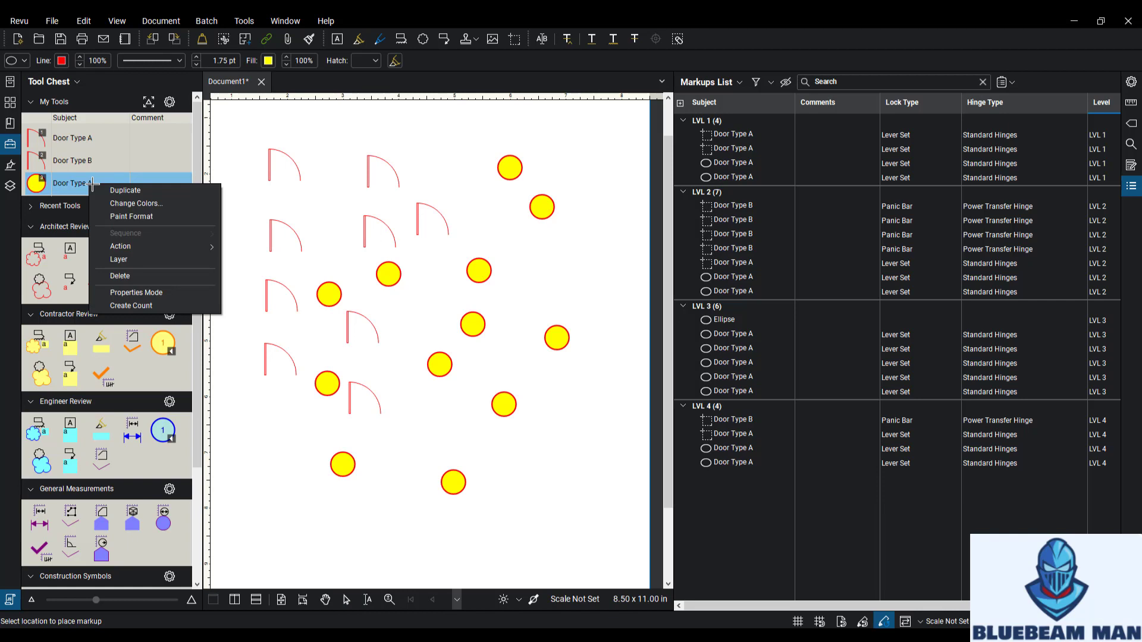
click(601, 300)
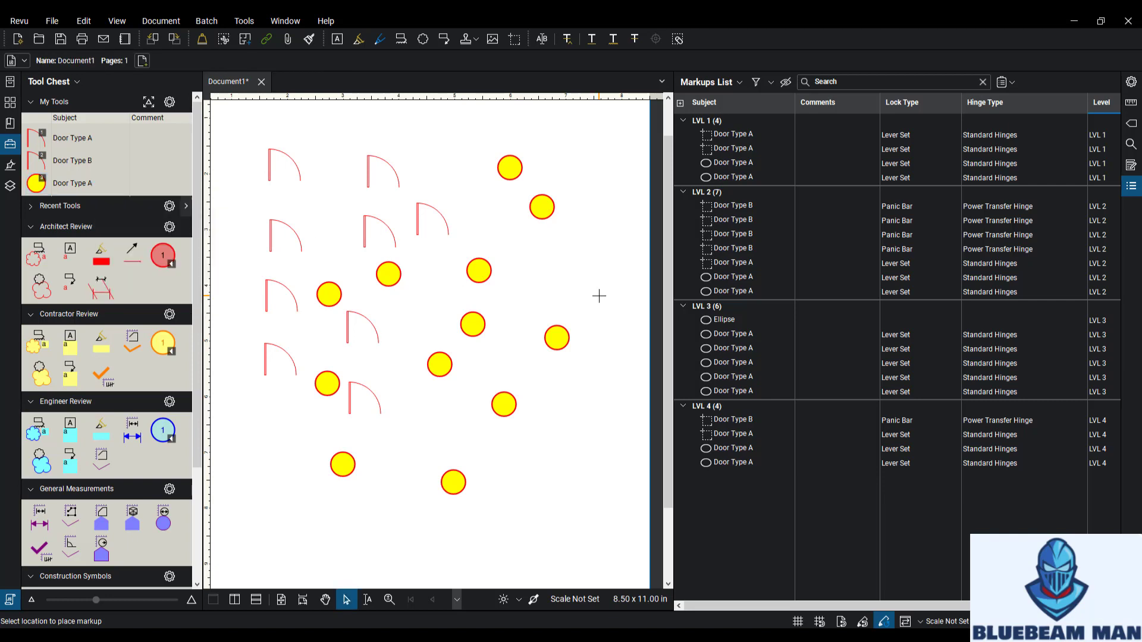
drag(650, 281, 591, 268)
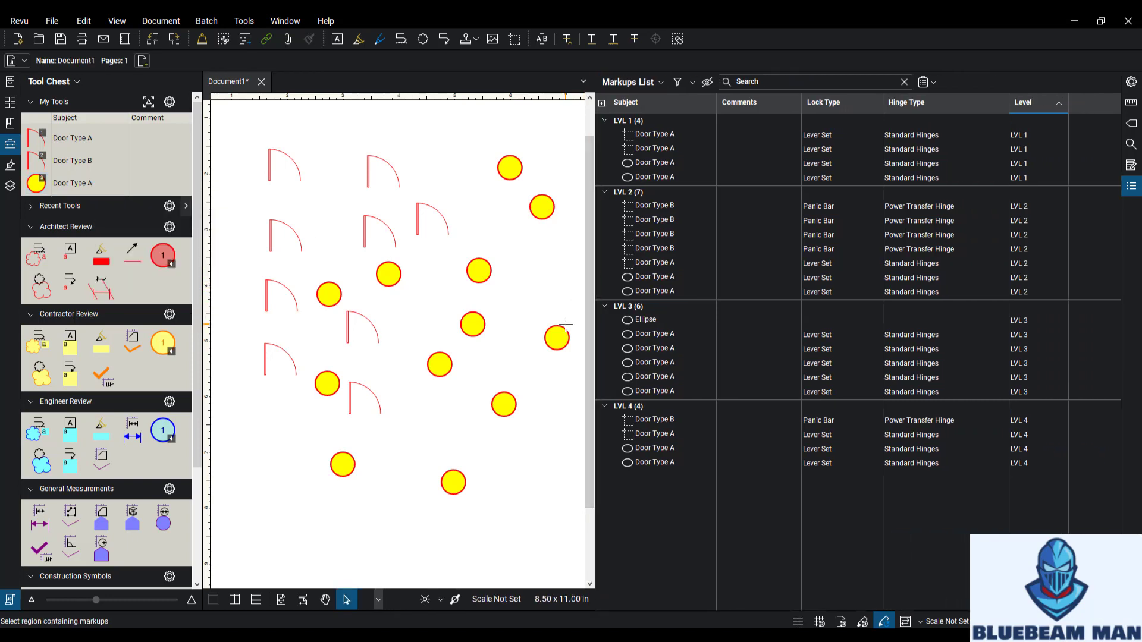